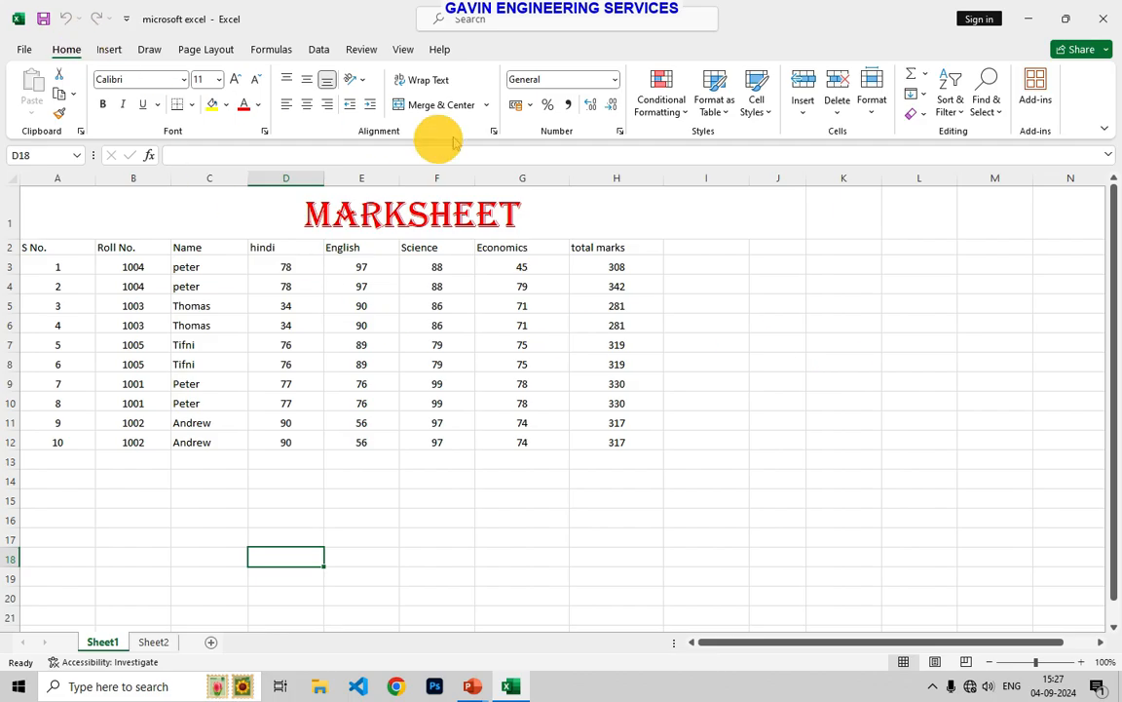
# - Inspect the SUM formulas behind total marks cells H5 and H4 on Sheet1
pyautogui.click(653, 304)
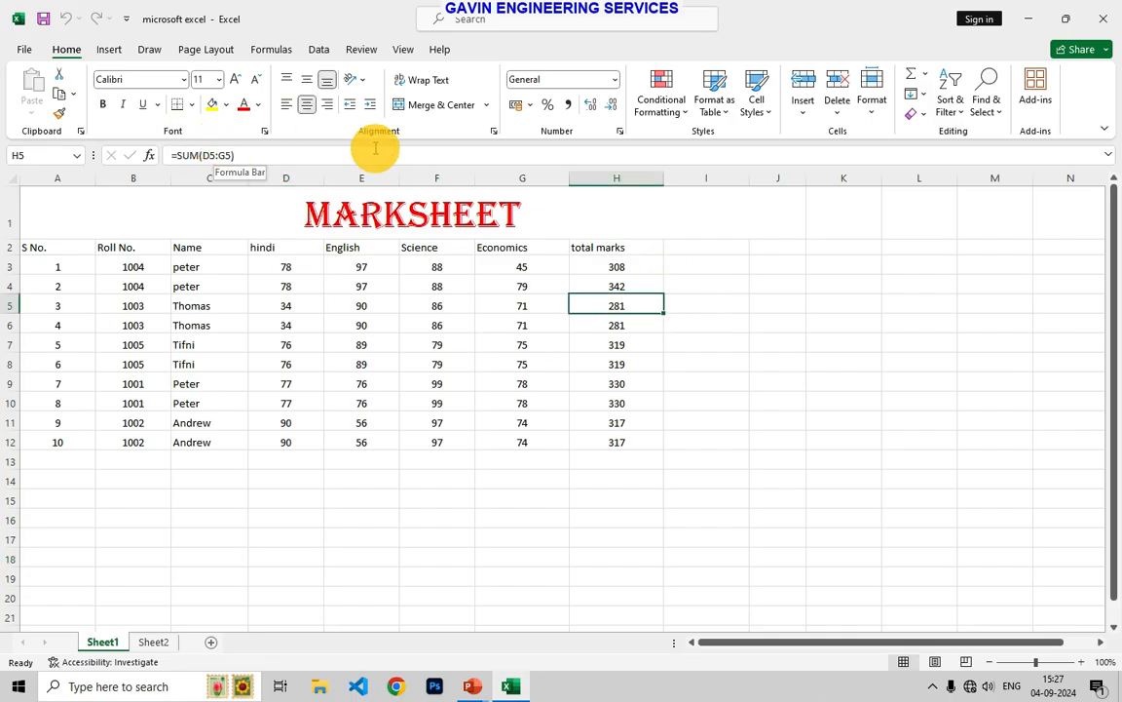
pyautogui.click(500, 283)
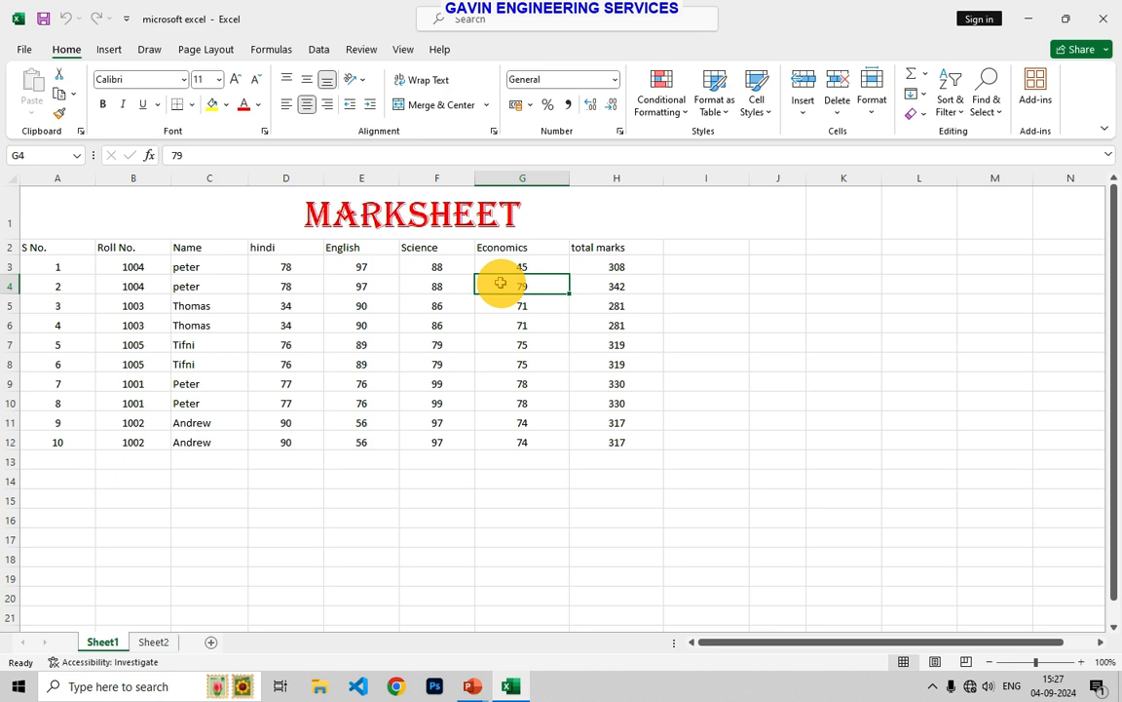
pyautogui.click(600, 292)
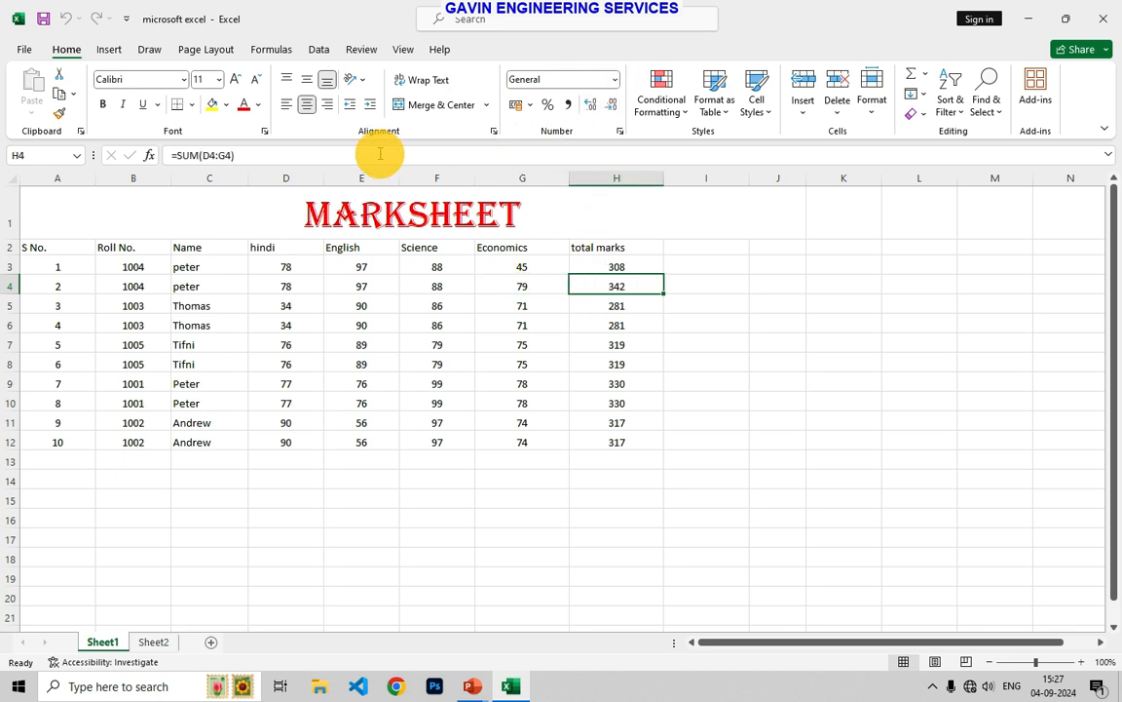
pyautogui.click(689, 338)
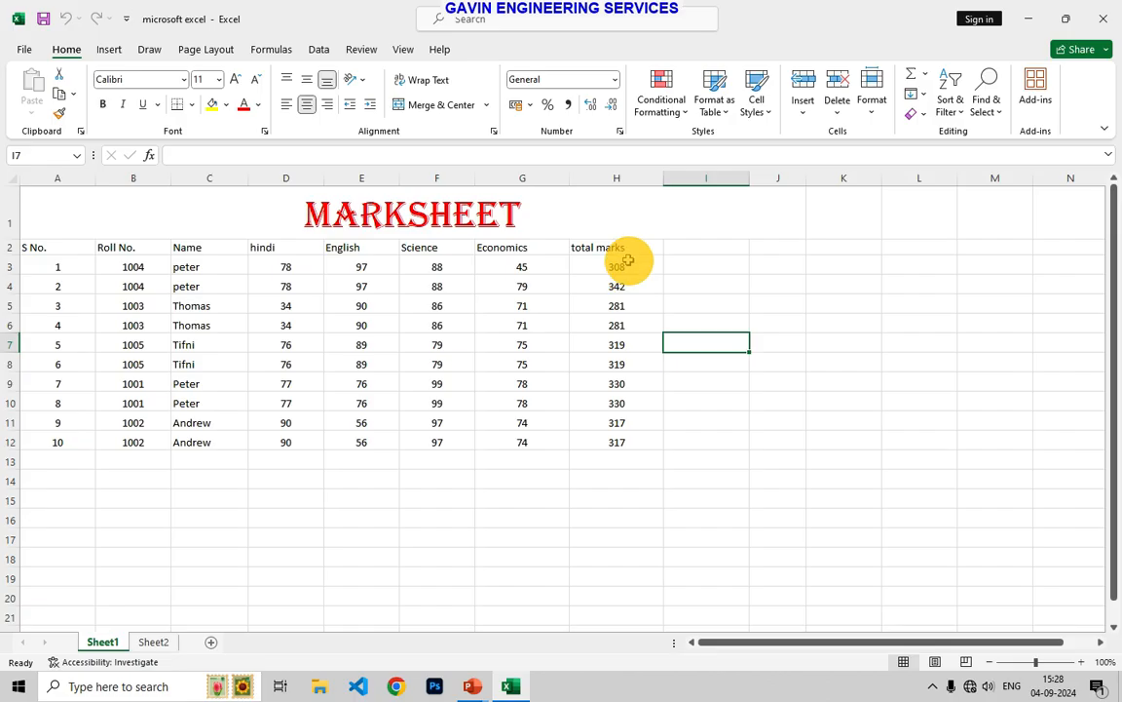
# - Select total marks H3:H12 and apply the Currency number format
pyautogui.moveTo(636, 266); pyautogui.dragTo(632, 444)
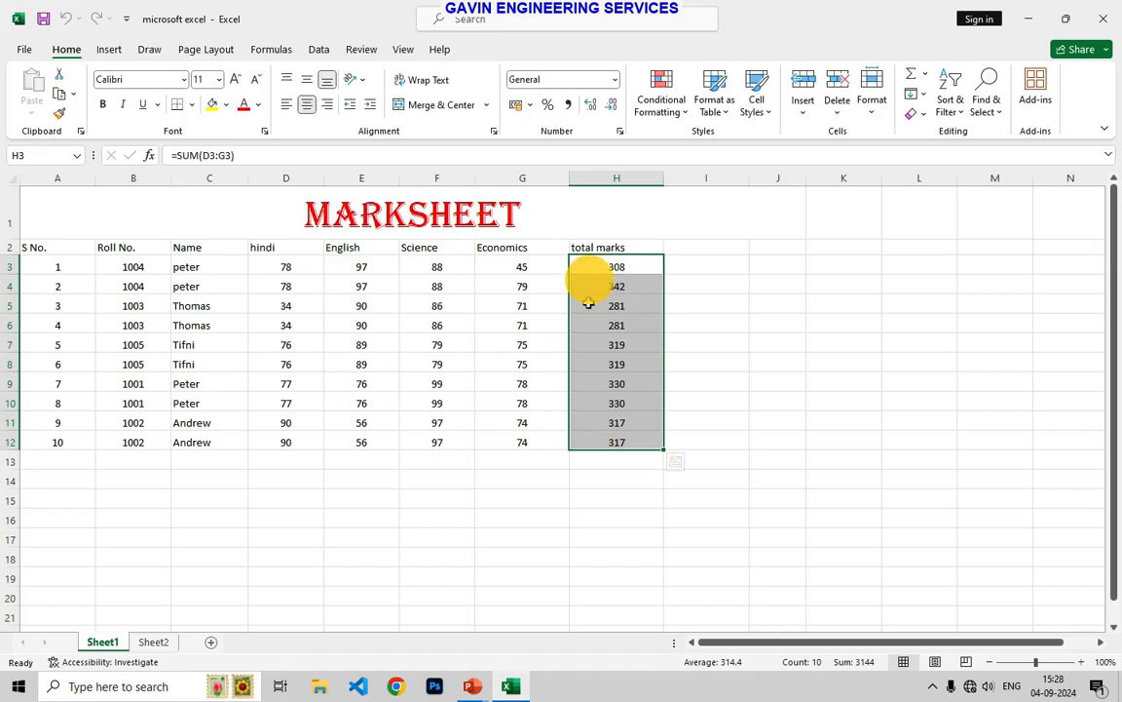
pyautogui.click(617, 79)
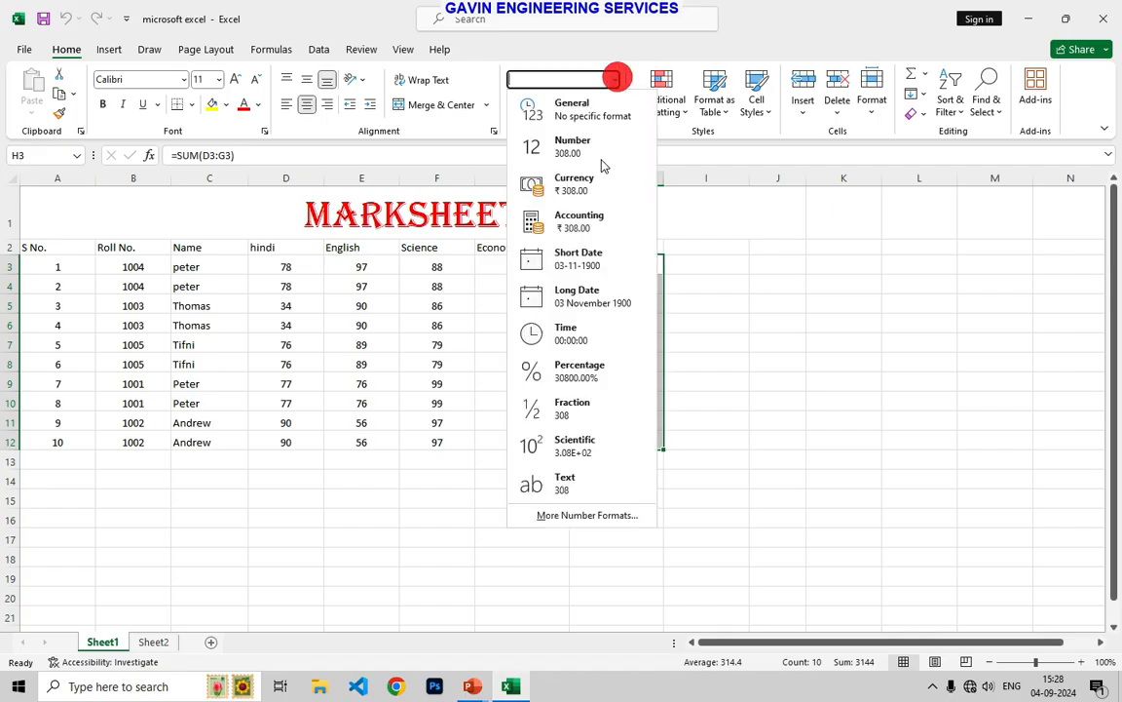
pyautogui.click(502, 179)
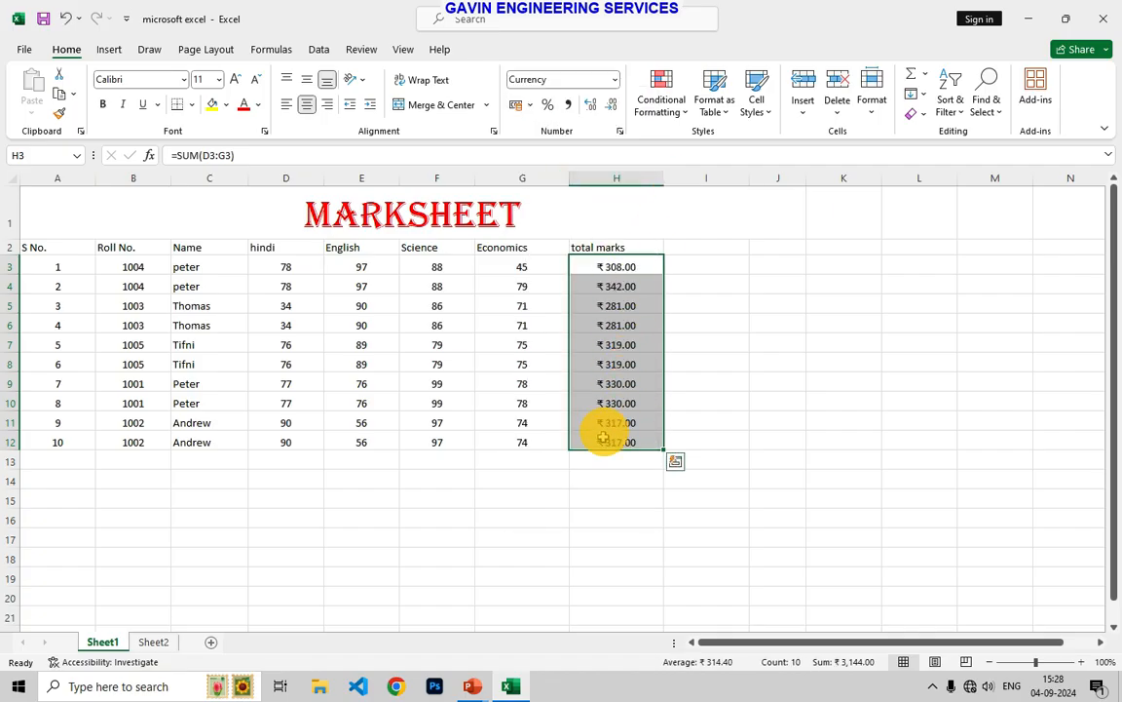
# - Browse the available currency symbols in the accounting format options and apply Accounting with ₹ and 2 decimal places to the total marks
pyautogui.click(531, 105)
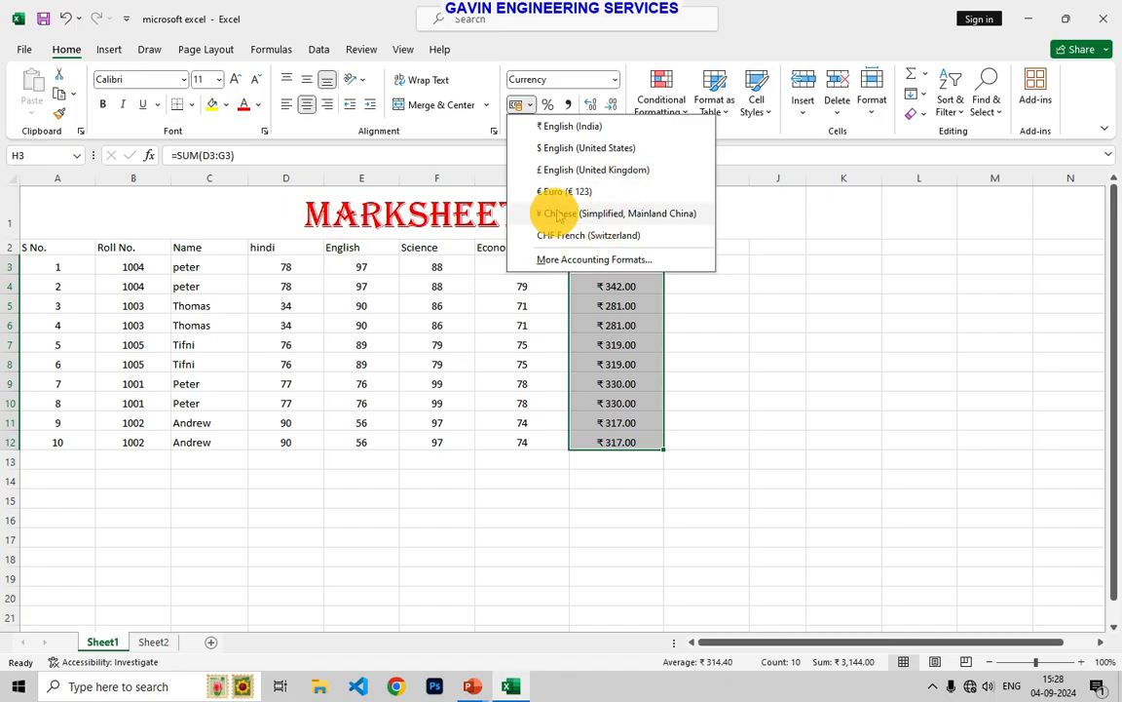
pyautogui.click(575, 260)
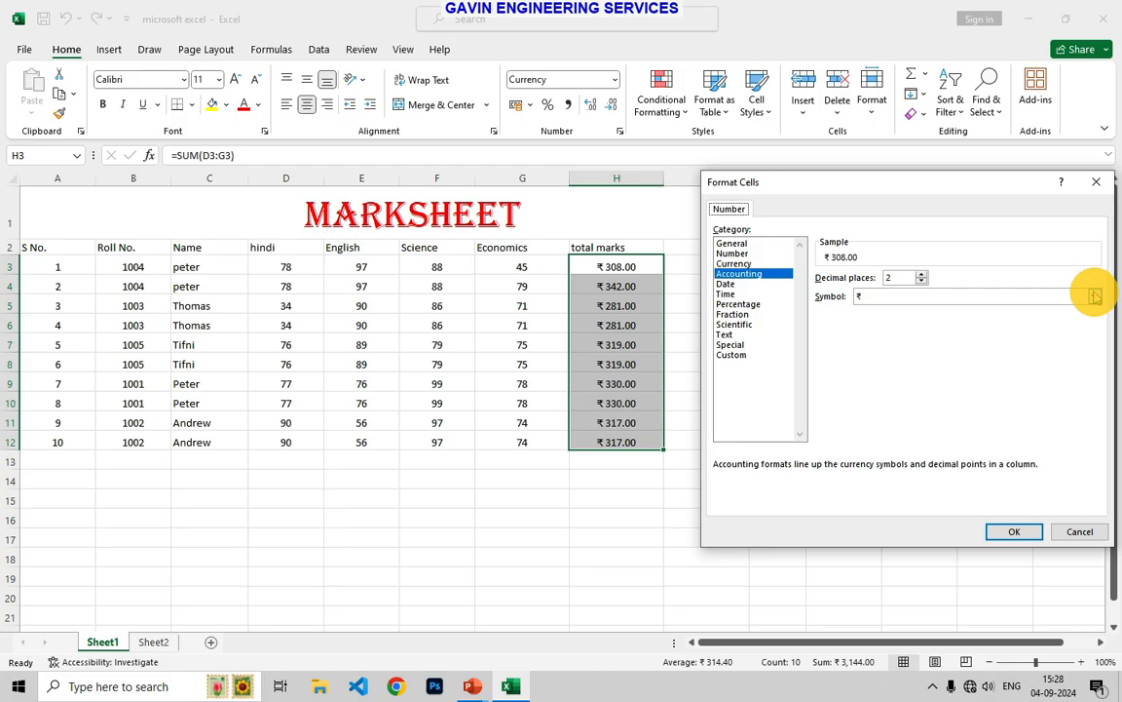
pyautogui.click(1094, 298)
pyautogui.scroll(-4, 929, 439)
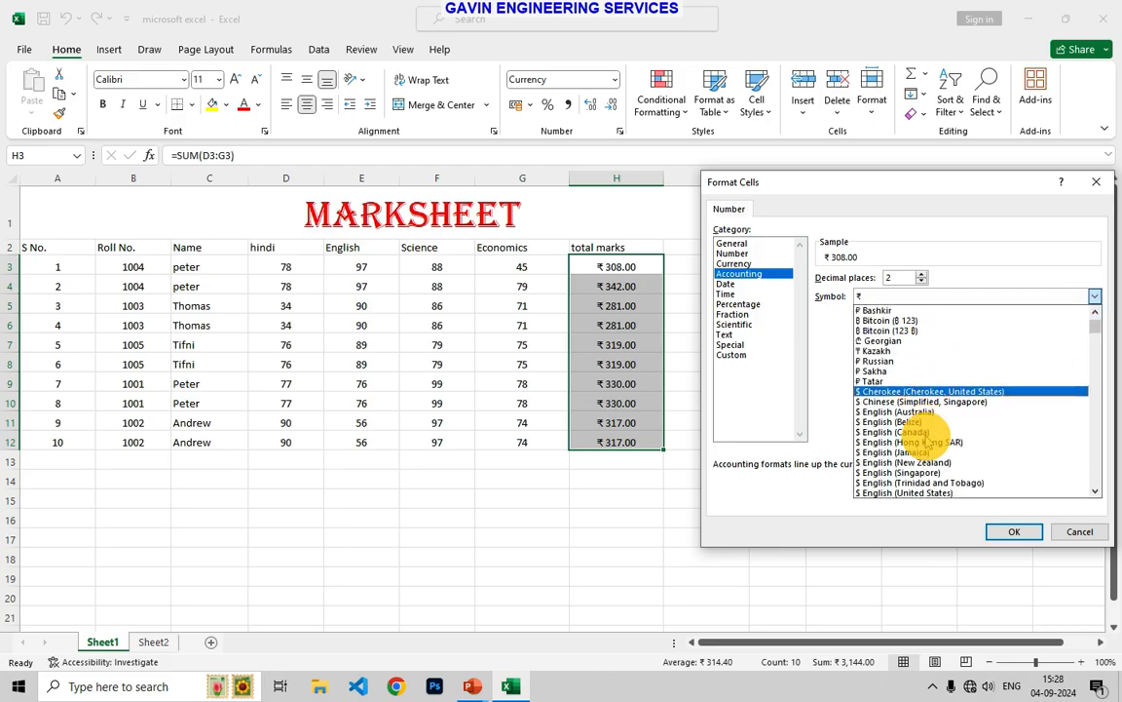
pyautogui.scroll(-7, 928, 441)
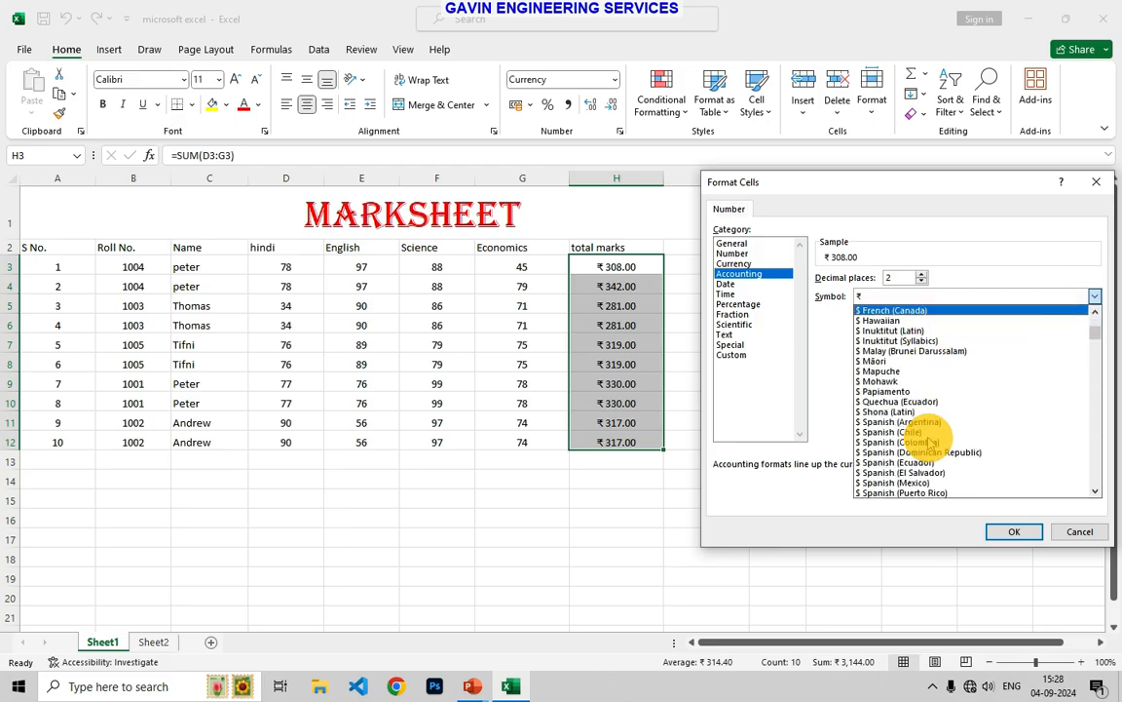
pyautogui.scroll(-8, 929, 442)
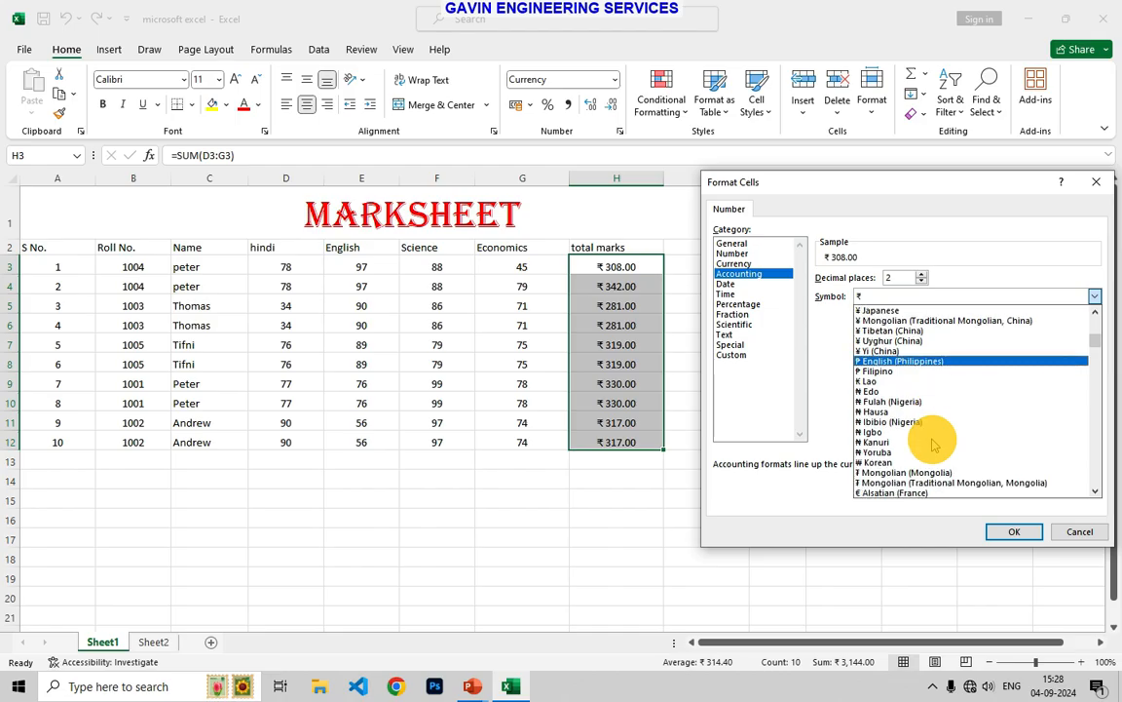
pyautogui.scroll(-7, 936, 443)
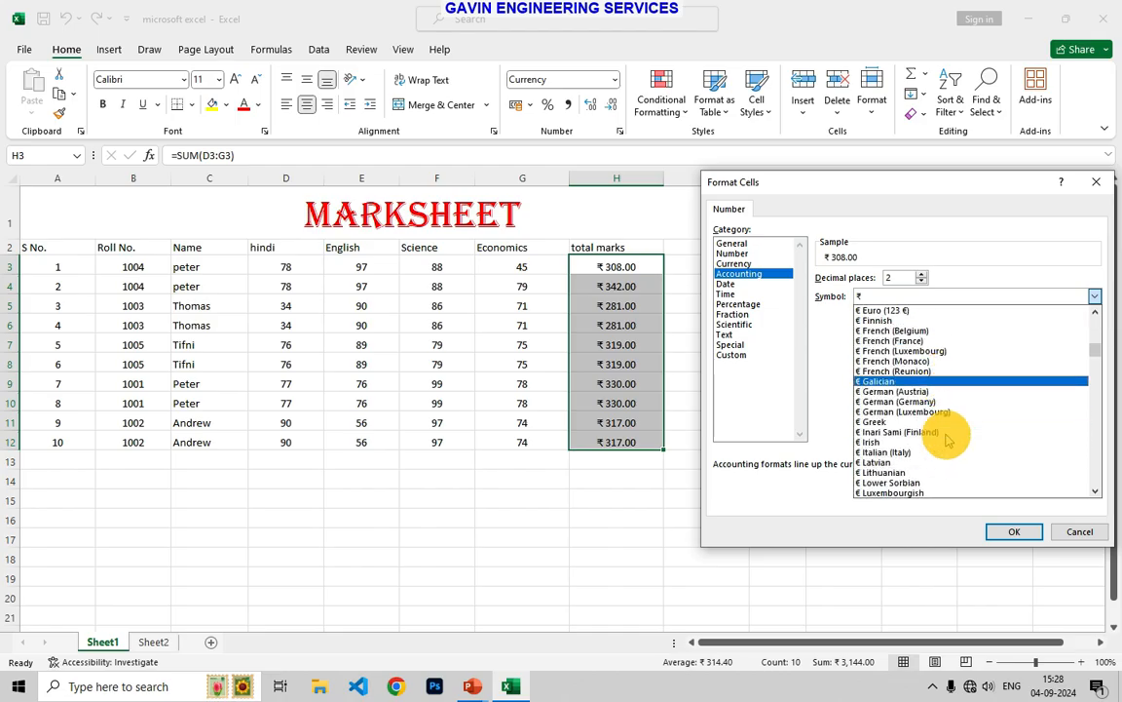
pyautogui.scroll(-8, 945, 440)
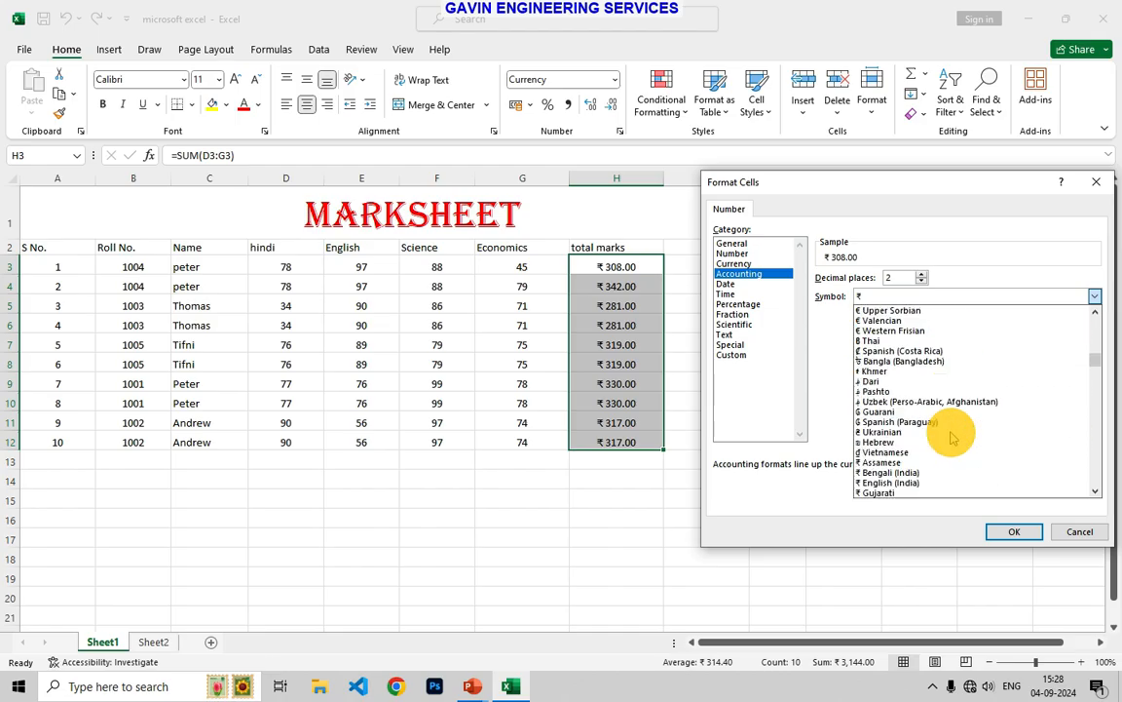
pyautogui.scroll(-8, 952, 438)
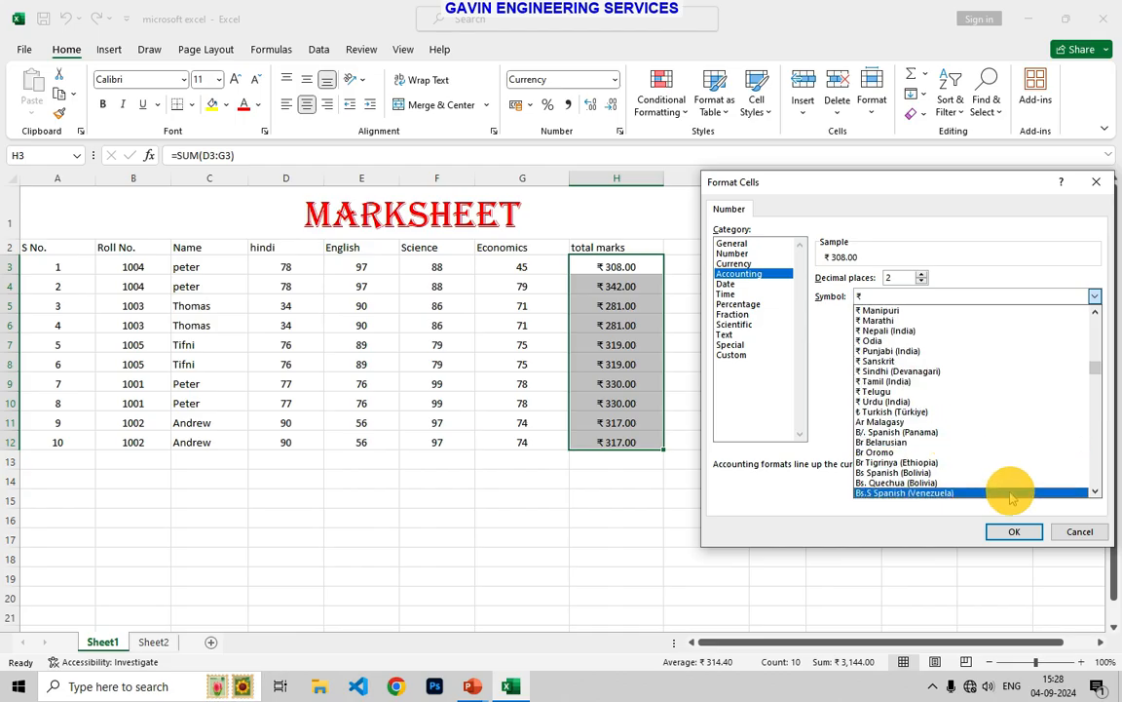
pyautogui.scroll(4, 992, 471)
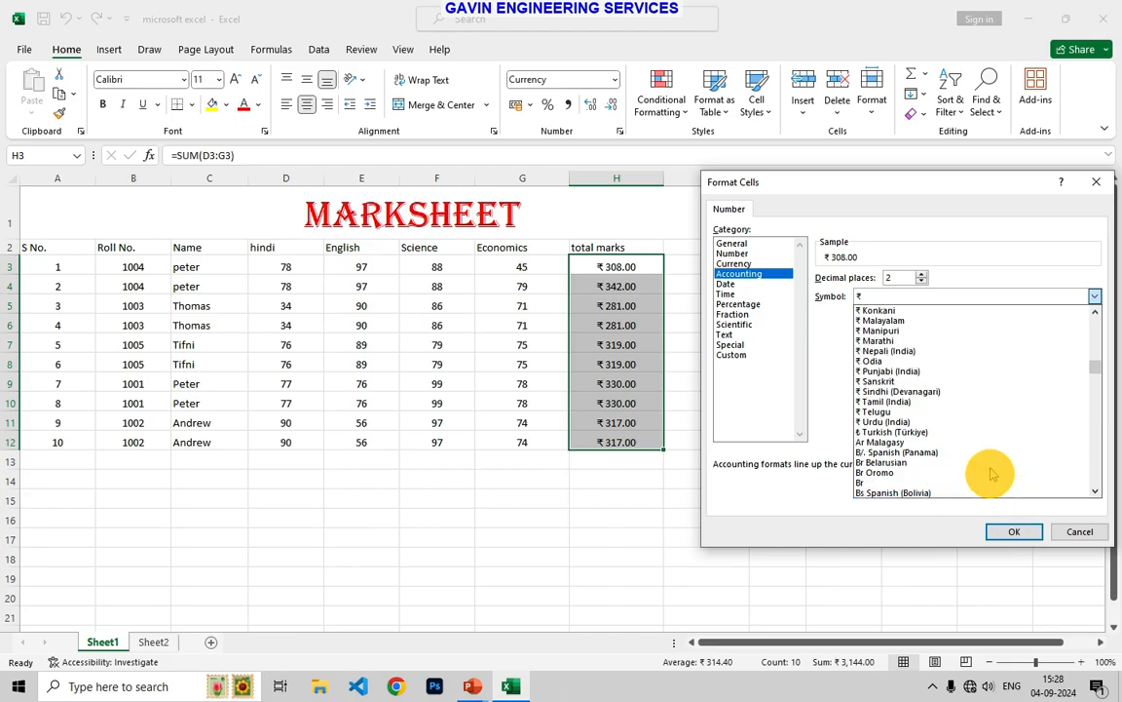
pyautogui.click(1031, 534)
pyautogui.click(1029, 532)
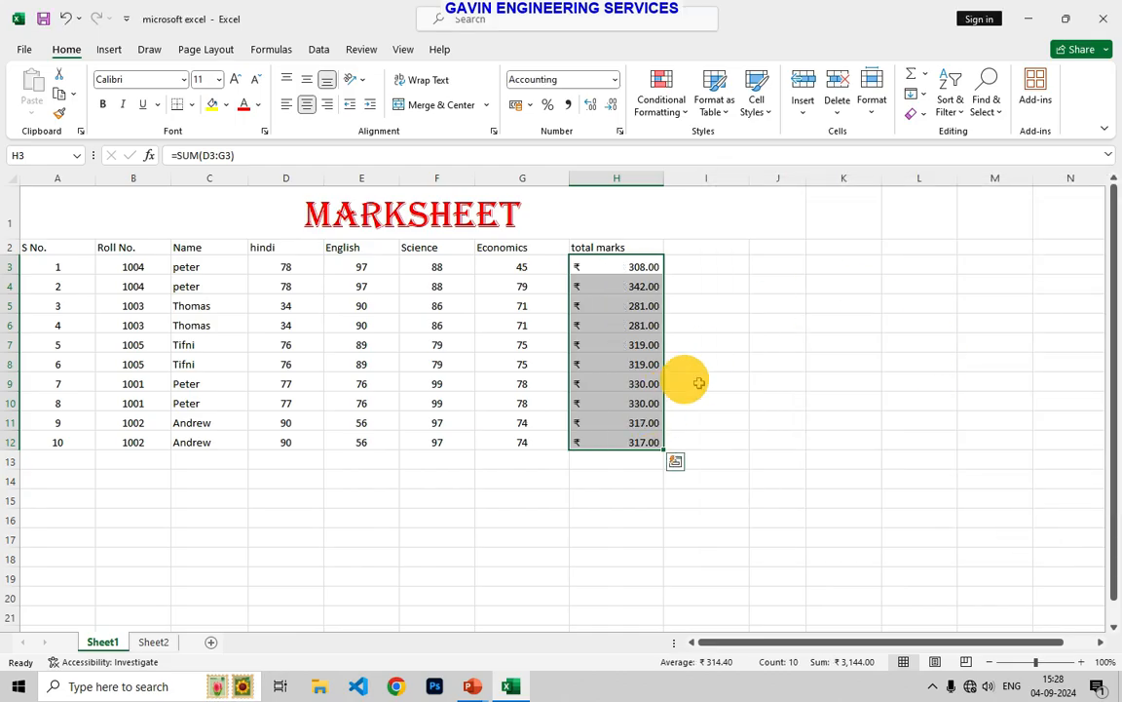
# - Reapply the Accounting format to the total marks in H3:H12
pyautogui.click(613, 79)
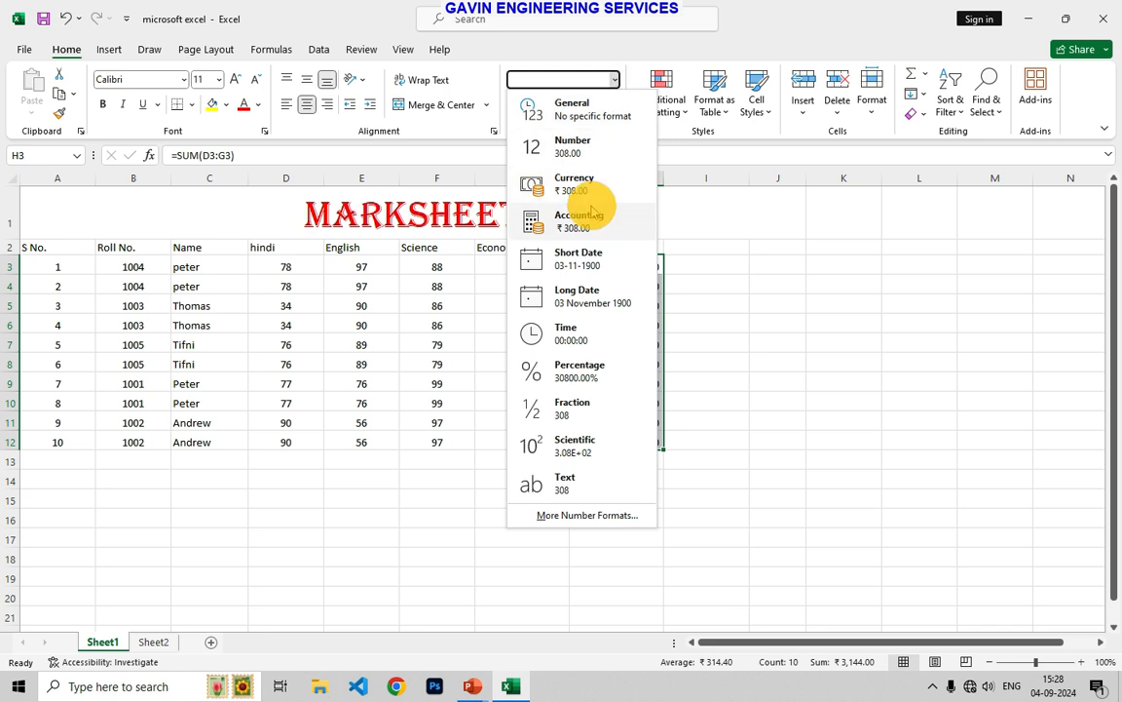
pyautogui.click(590, 213)
pyautogui.click(614, 80)
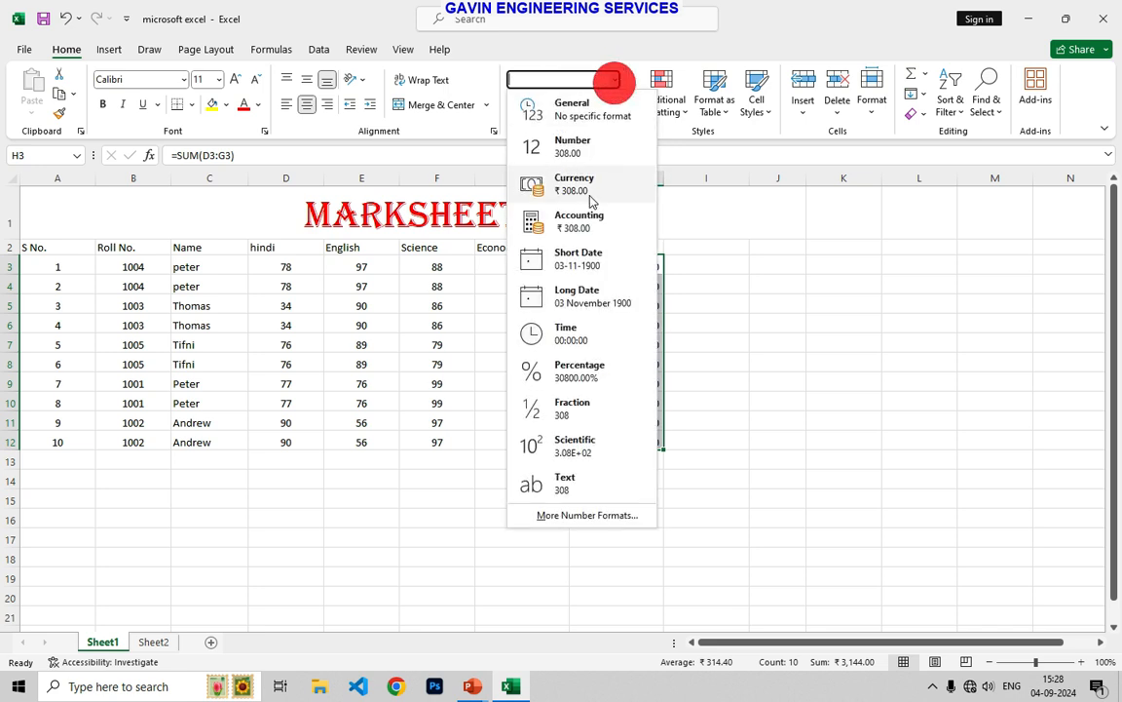
pyautogui.click(584, 192)
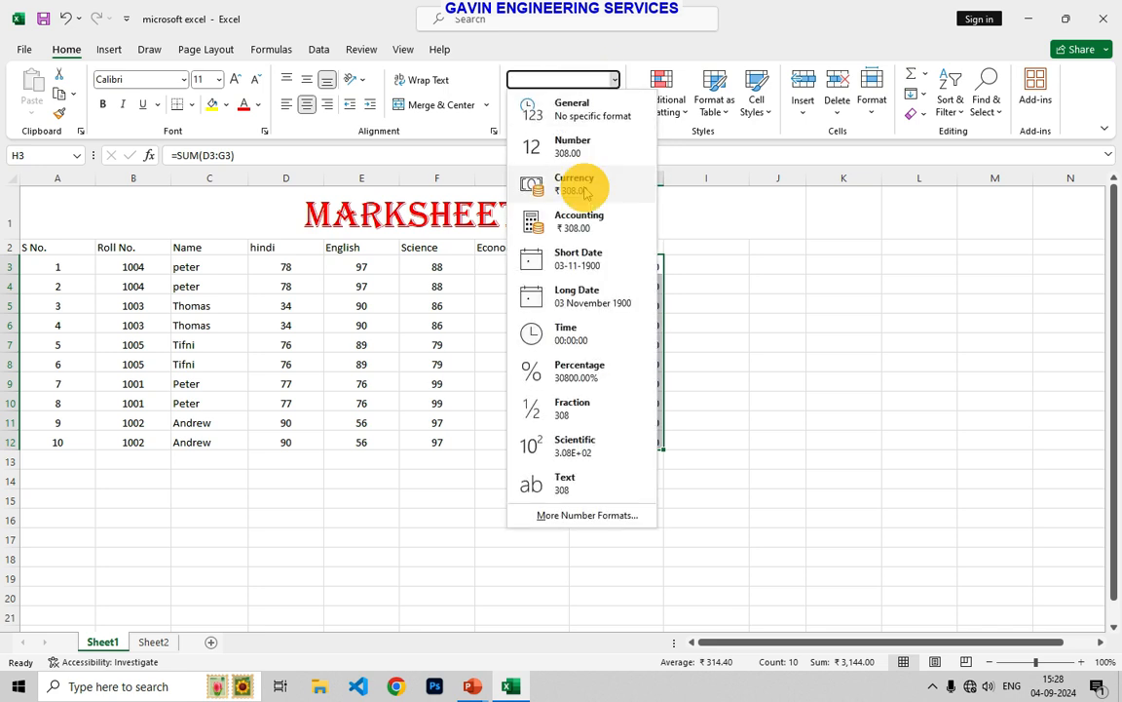
pyautogui.click(722, 283)
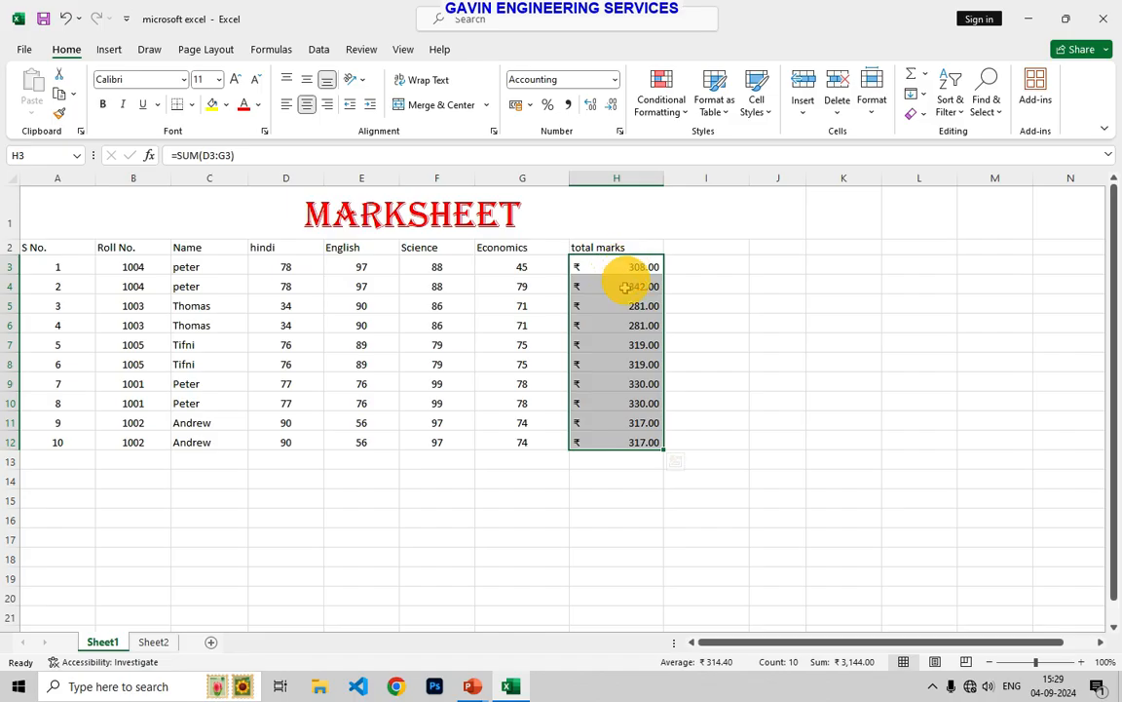
# - Try the Currency format on total marks H3:H12, and settle on the Number format
pyautogui.click(614, 80)
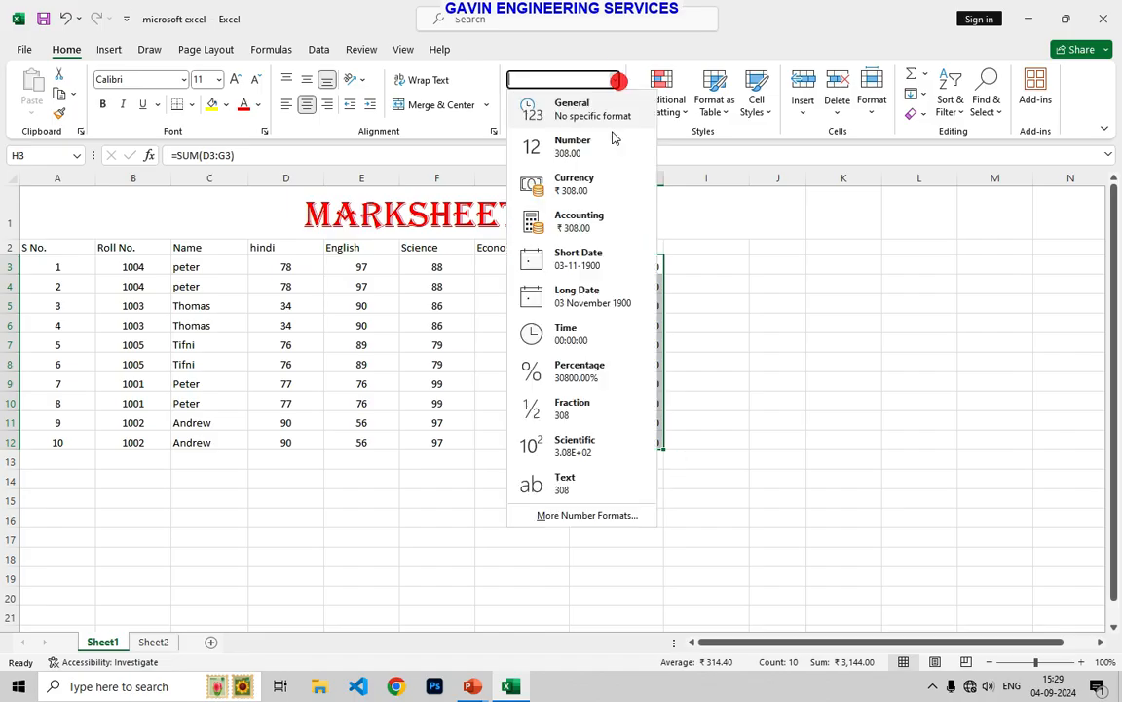
pyautogui.click(589, 185)
pyautogui.click(614, 79)
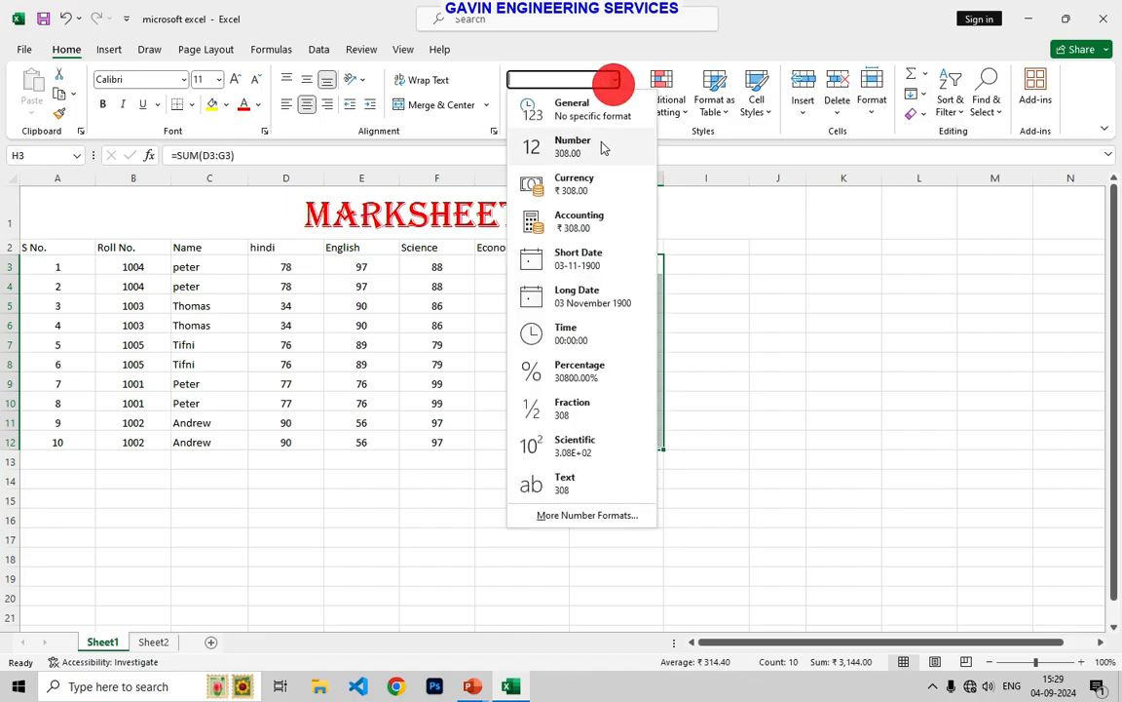
pyautogui.click(587, 149)
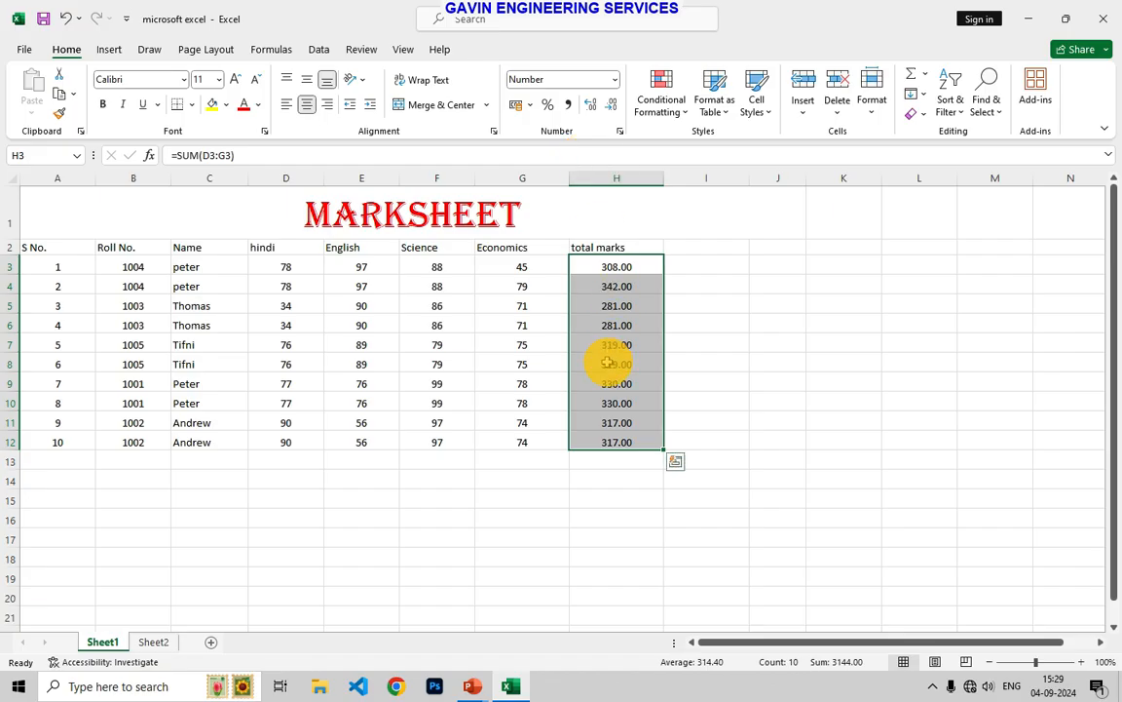
pyautogui.click(617, 86)
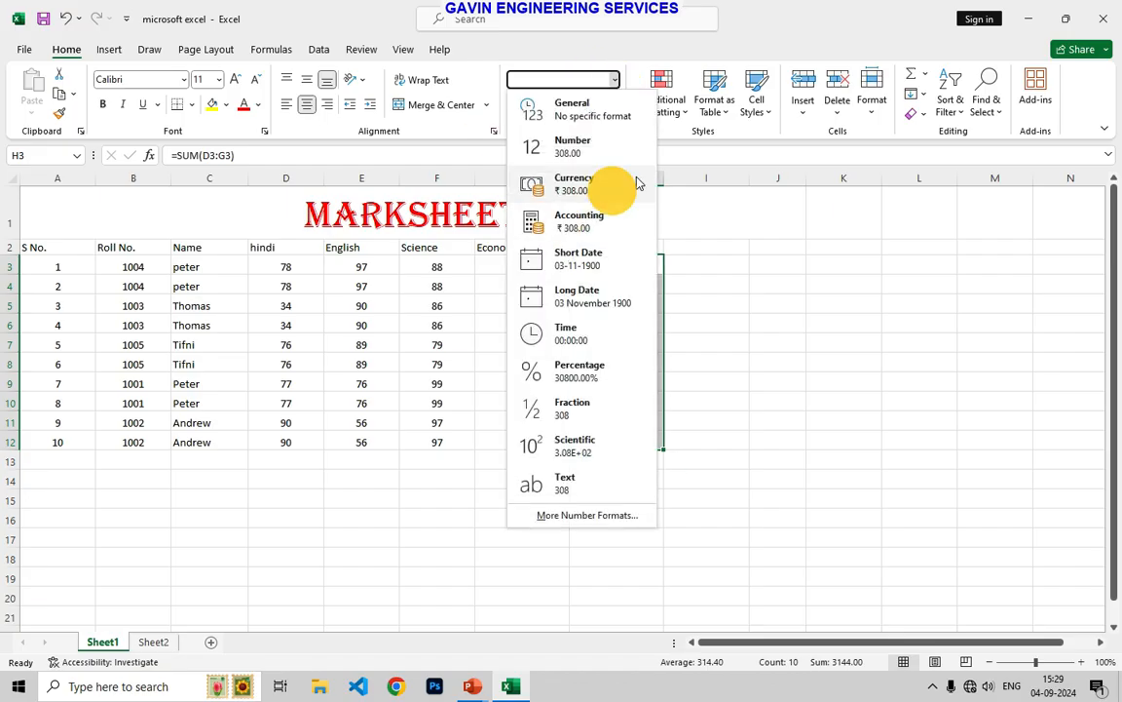
pyautogui.click(731, 310)
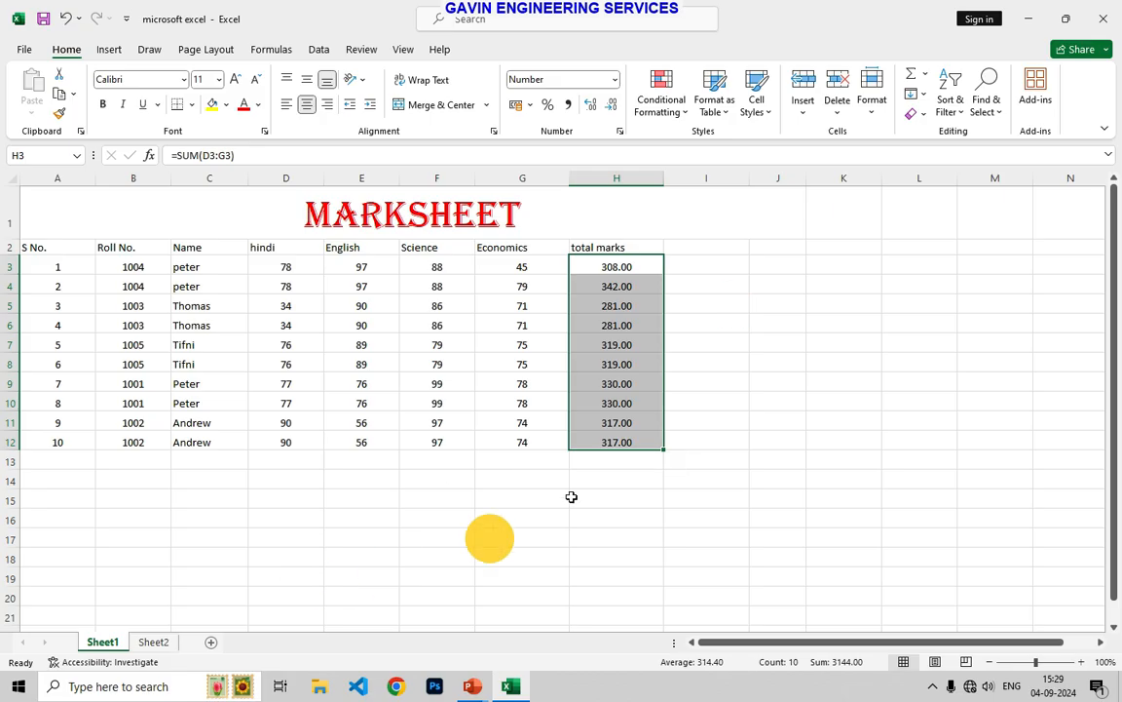
pyautogui.click(618, 79)
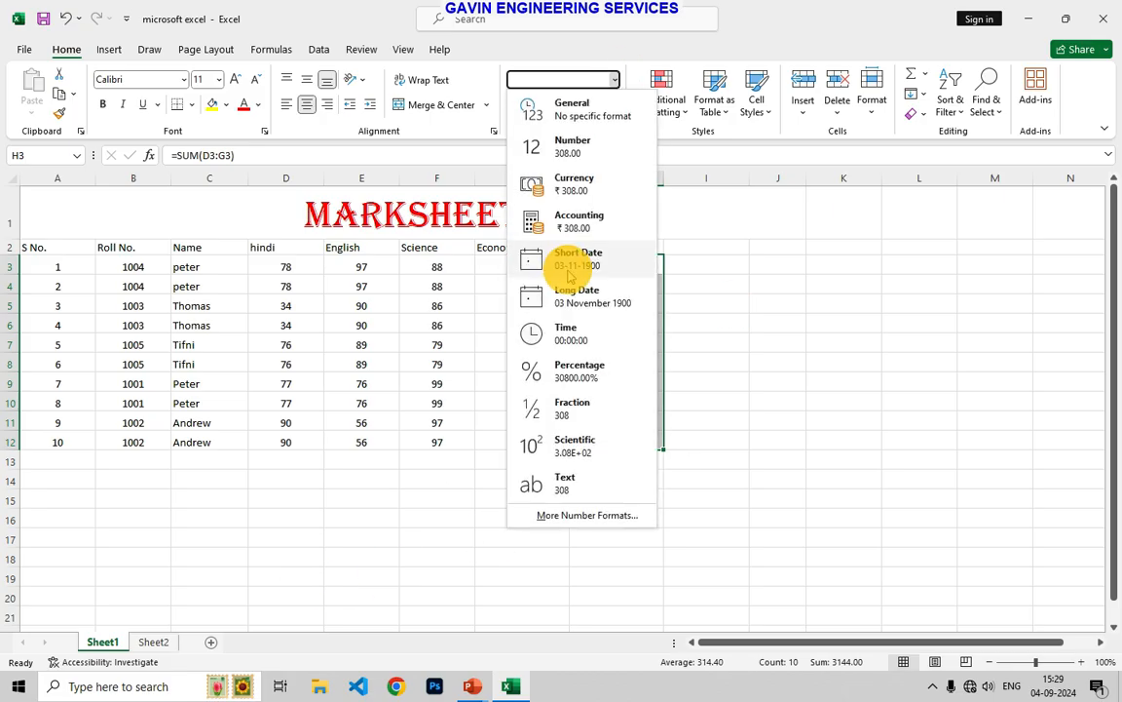
# - Switch to Sheet2, which holds the employee starting dates and working days
pyautogui.click(162, 639)
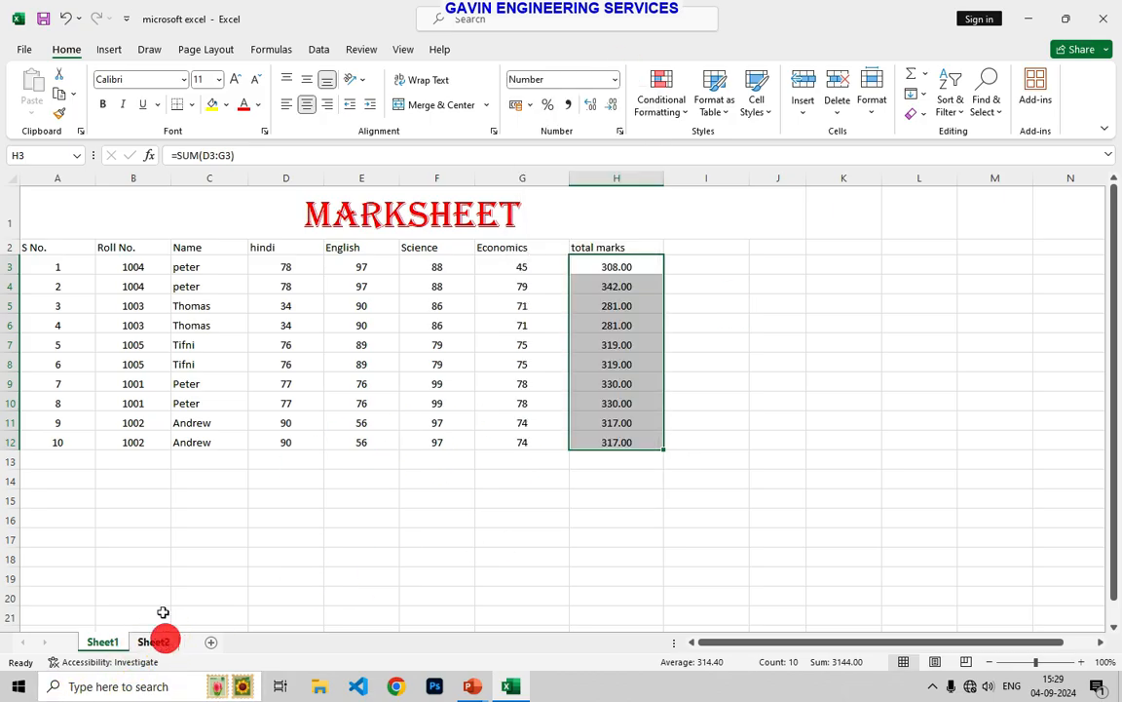
pyautogui.click(161, 643)
pyautogui.click(321, 351)
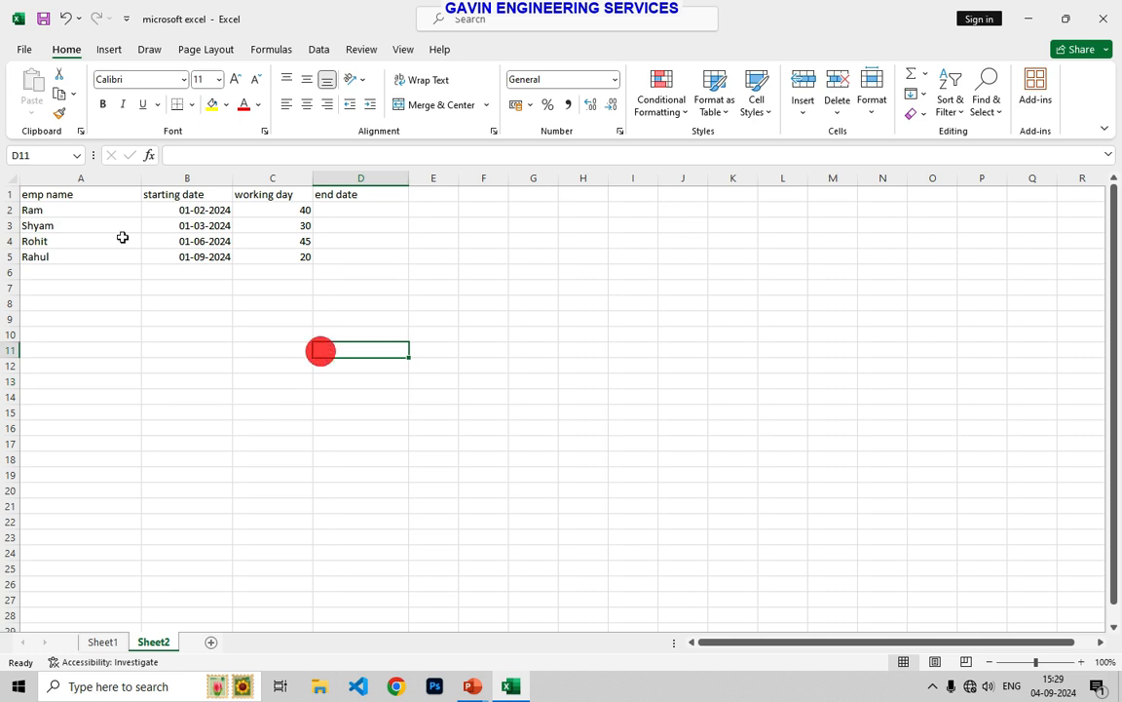
# - Calculate the end date in D2 with =WORKDAY(B2,C2) and fill the formula down to D5
pyautogui.click(360, 204)
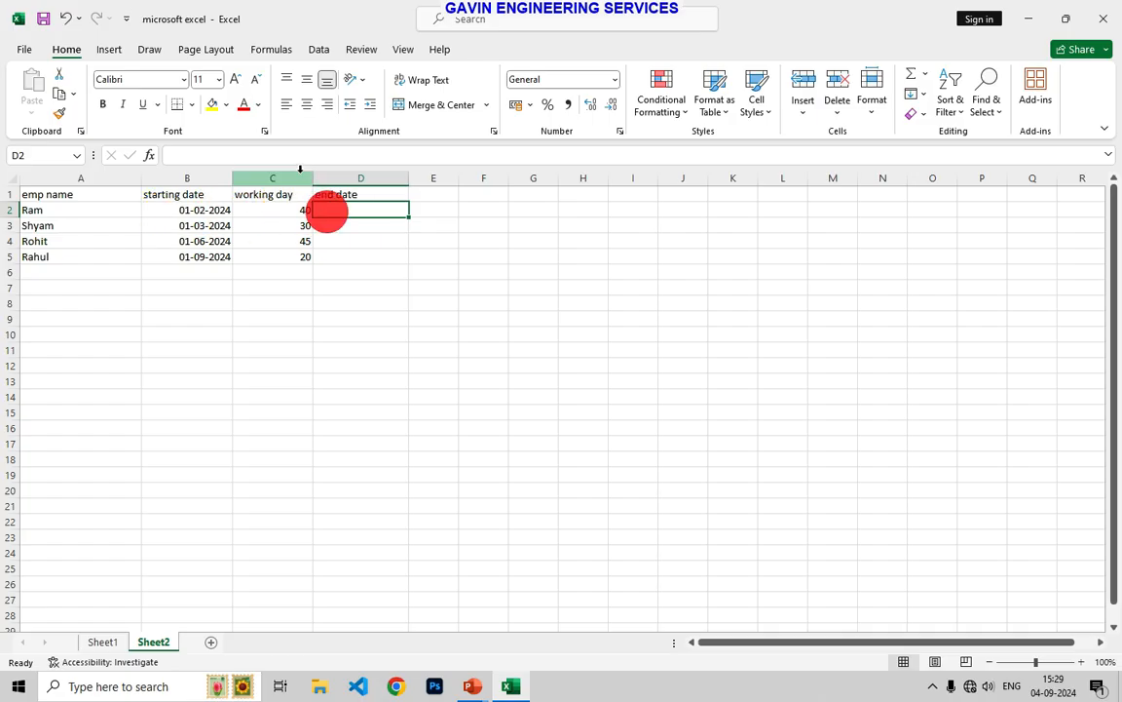
pyautogui.write('=wo')
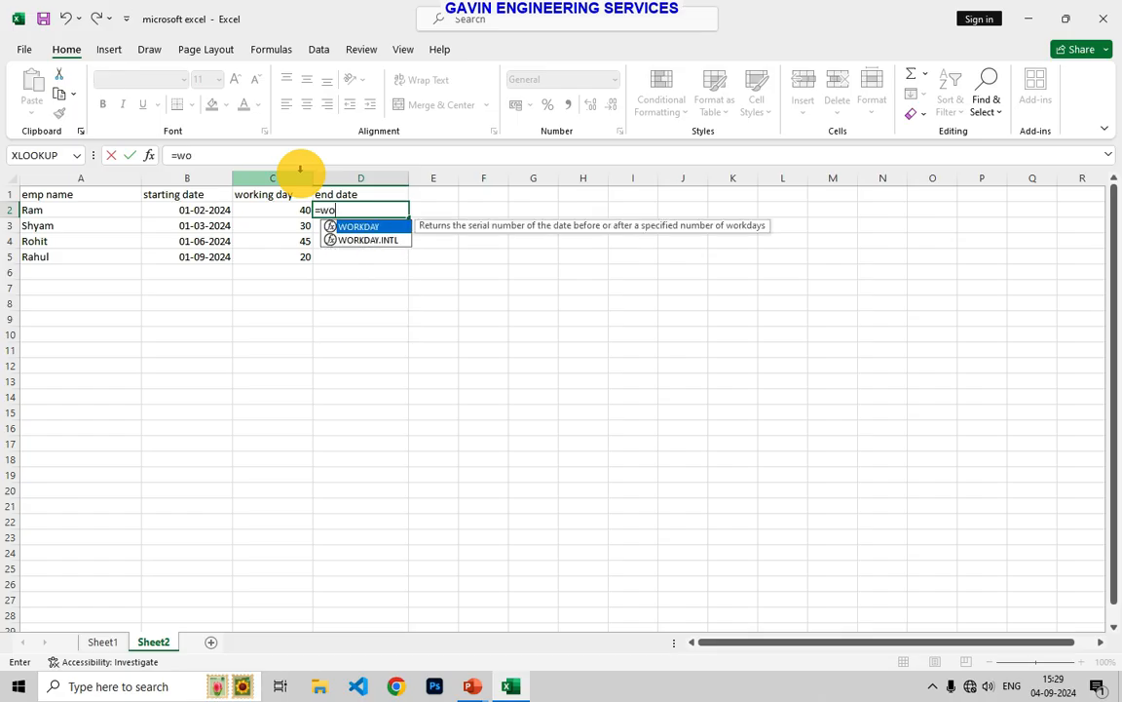
pyautogui.write('r')
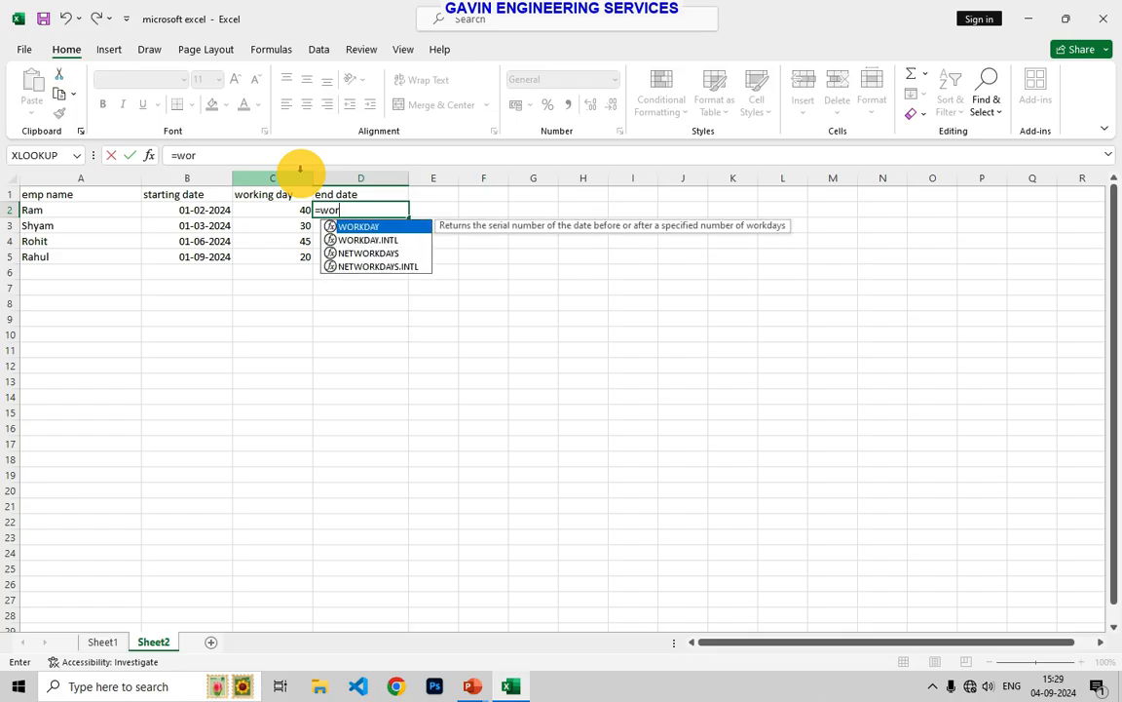
pyautogui.press('Tab')
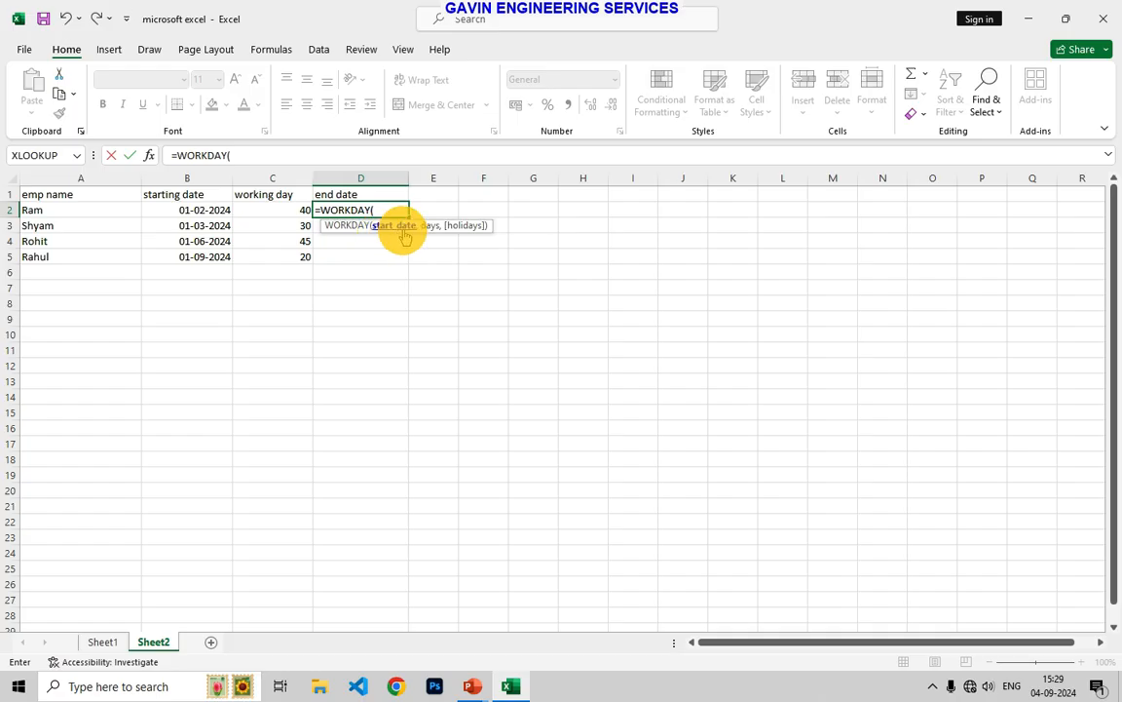
pyautogui.click(196, 211)
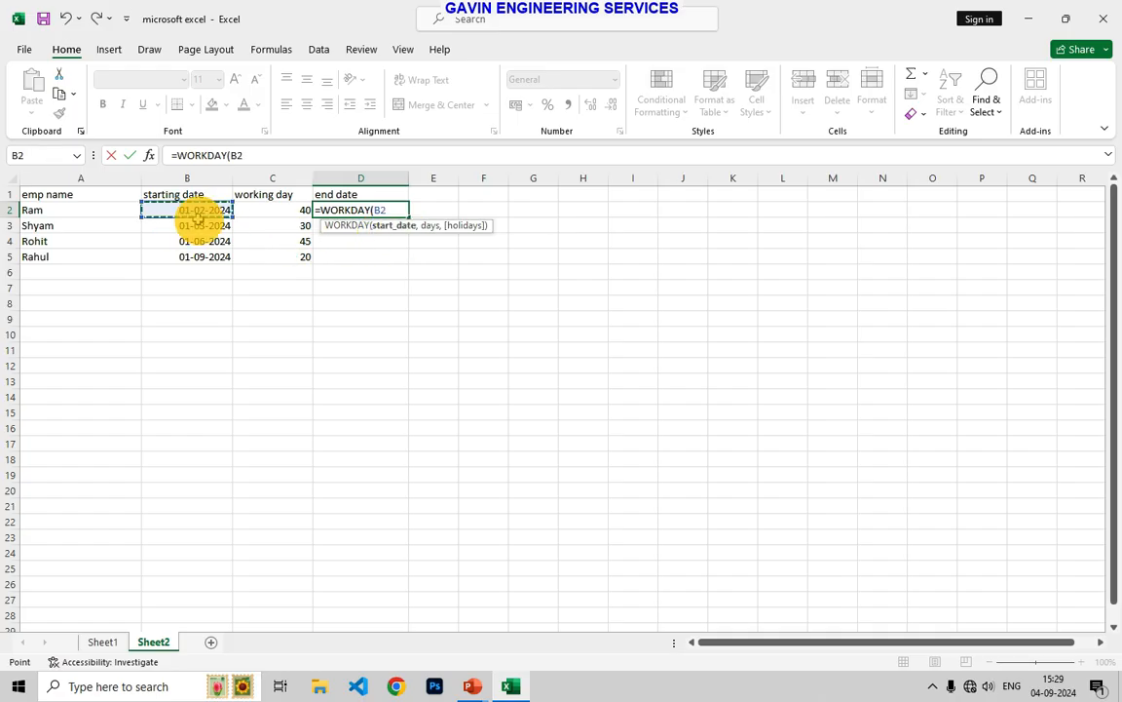
pyautogui.write(',')
pyautogui.click(275, 211)
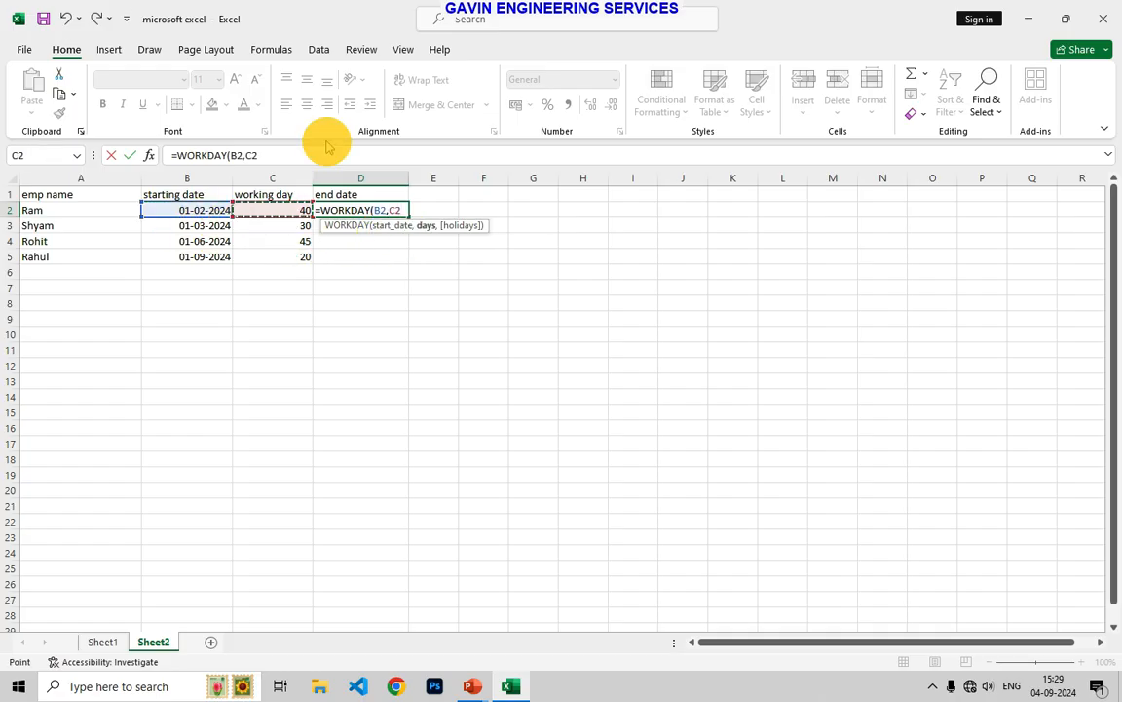
pyautogui.write(')')
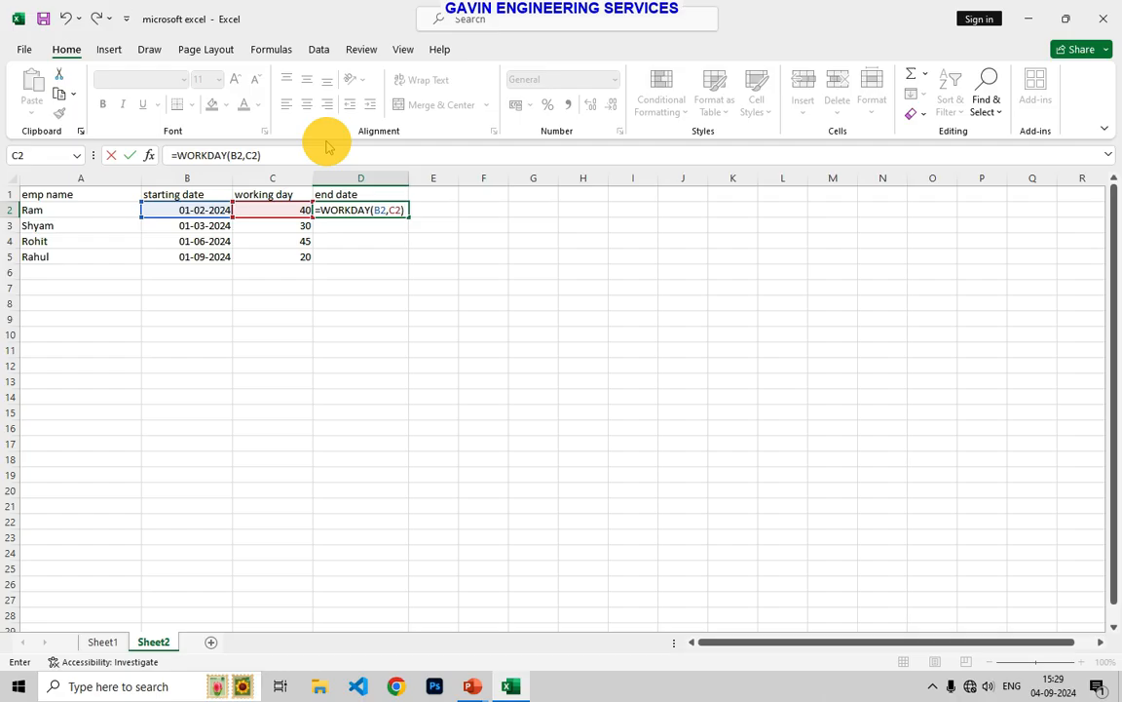
pyautogui.press('Return')
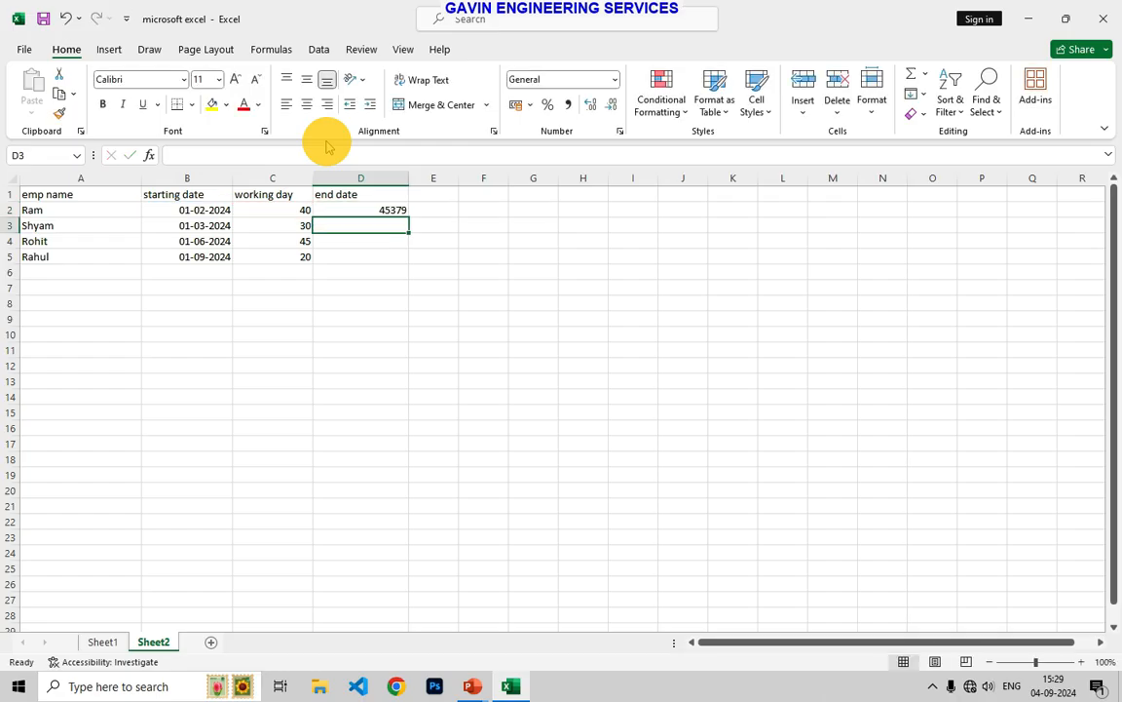
pyautogui.click(370, 210)
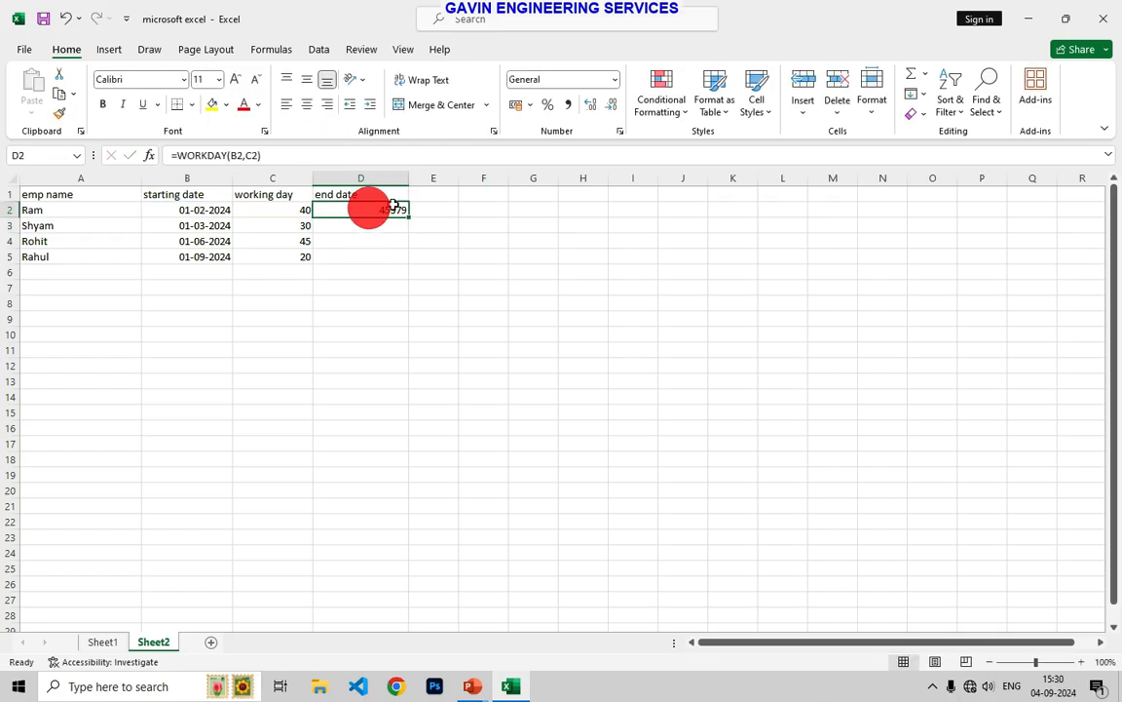
pyautogui.moveTo(410, 220); pyautogui.dragTo(409, 262)
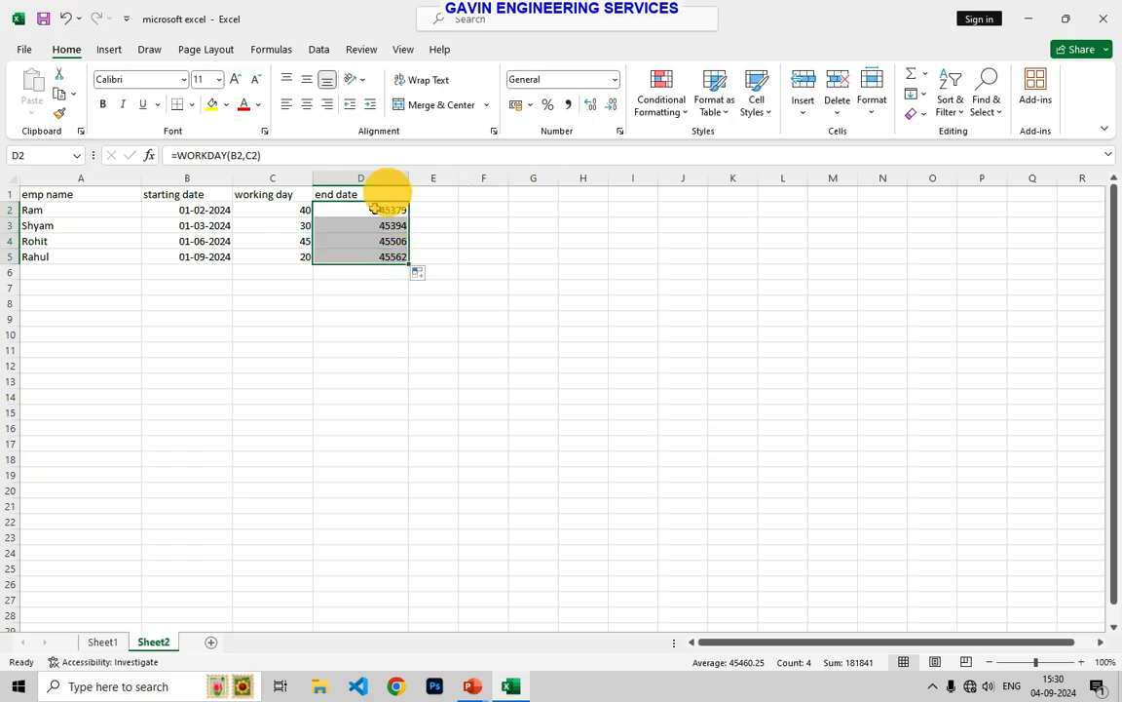
# - Try the Short Date and Long Date formats on the end dates in D2:D5, and undo the format changes
pyautogui.click(614, 79)
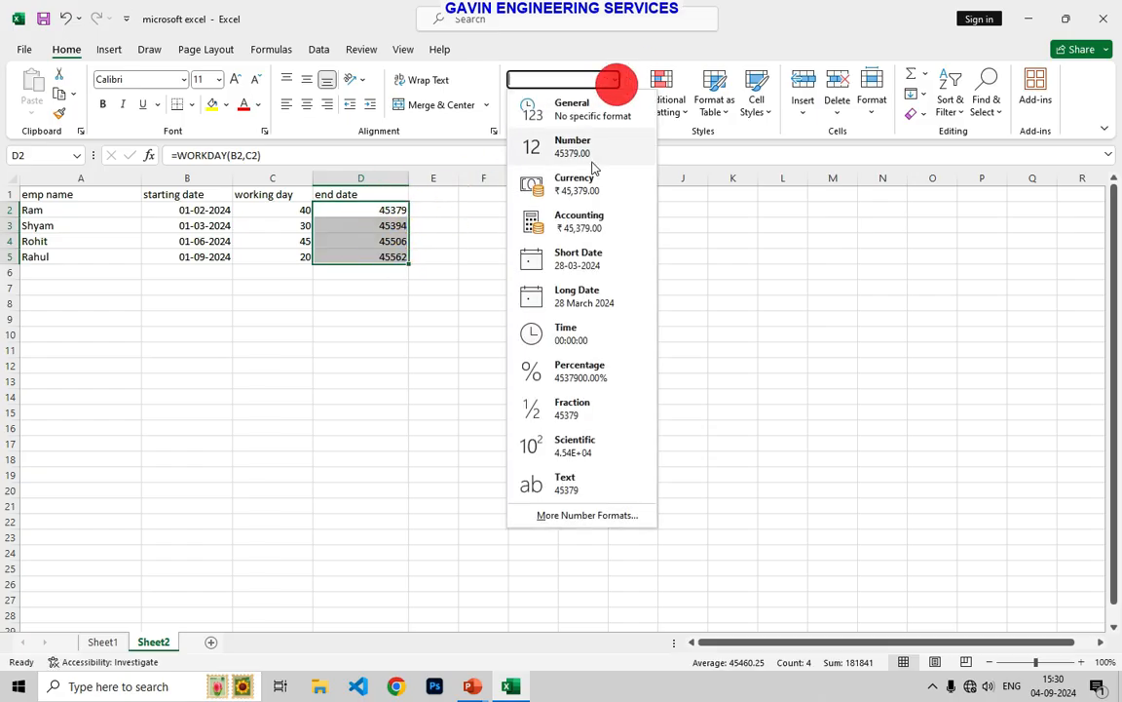
pyautogui.click(563, 273)
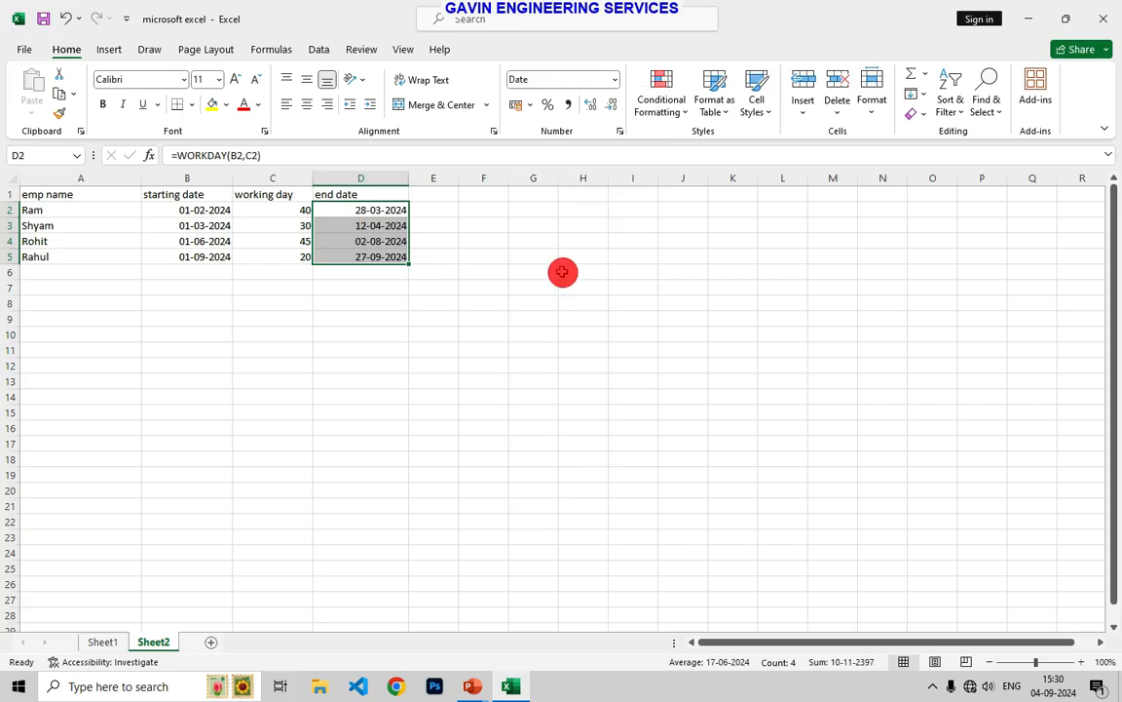
pyautogui.click(612, 81)
pyautogui.click(580, 294)
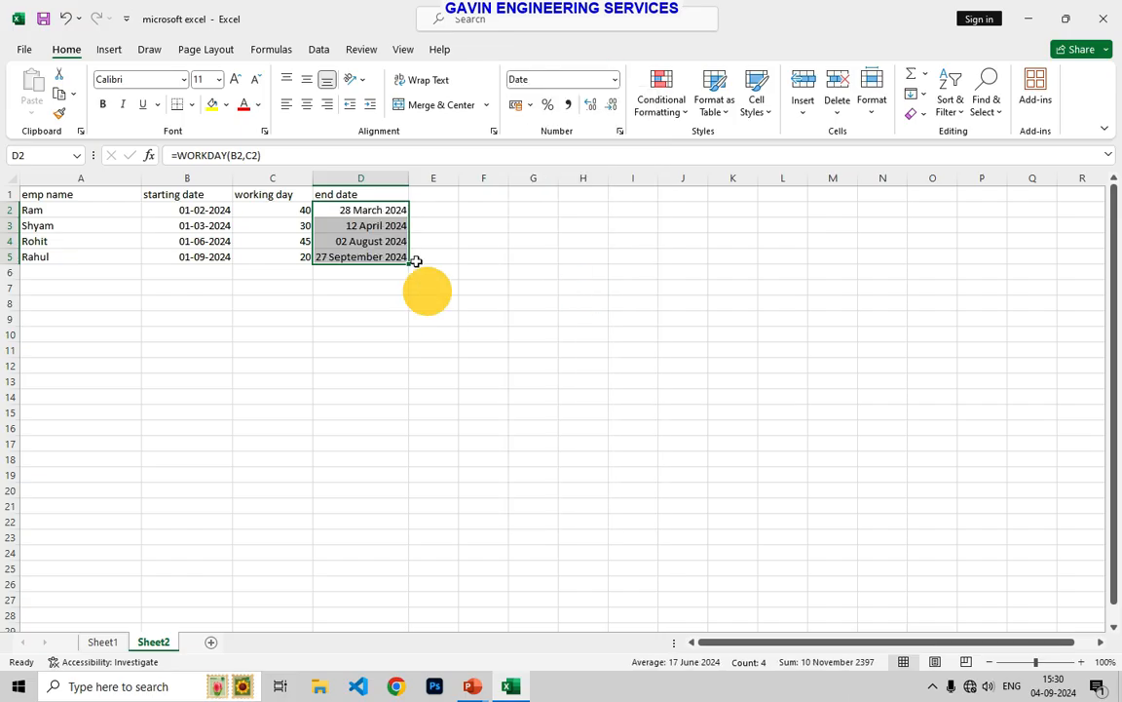
pyautogui.click(614, 80)
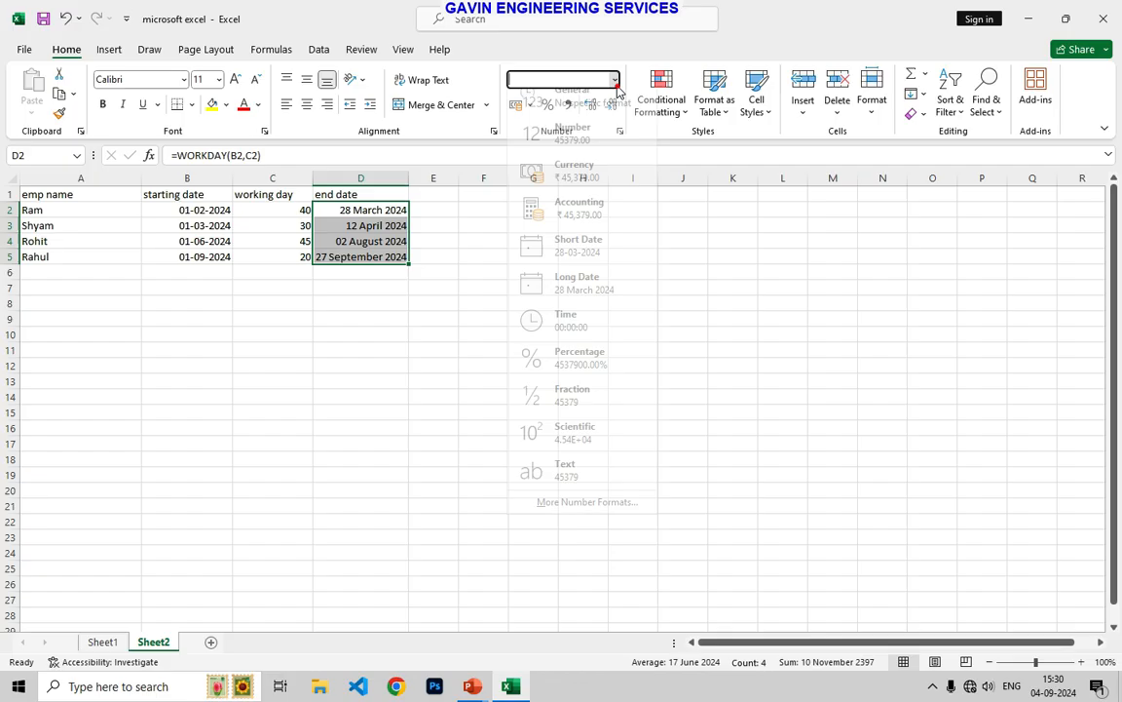
pyautogui.click(617, 258)
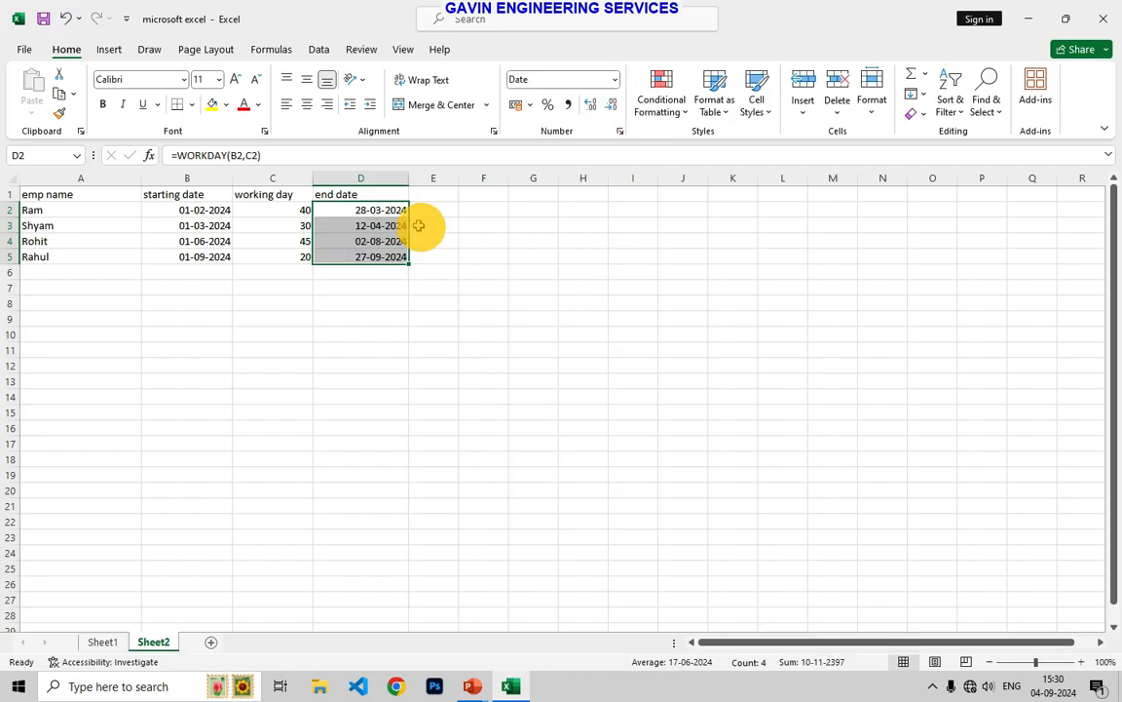
pyautogui.hotkey('ctrl', 'z')
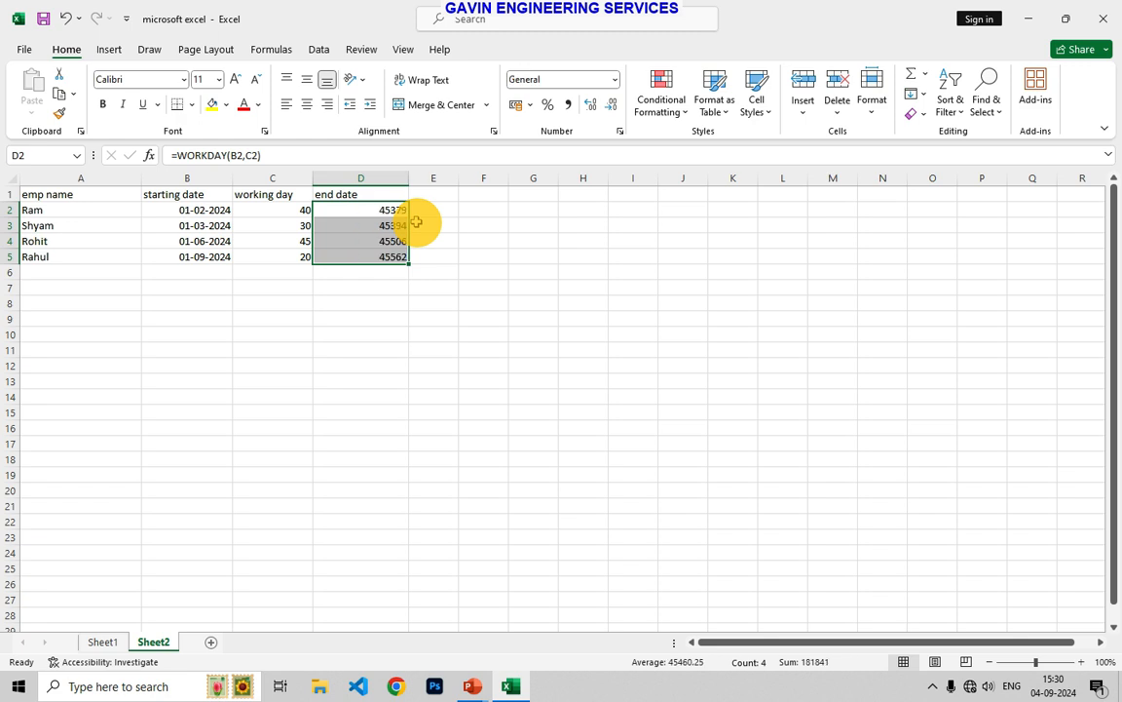
# - Format the end dates in D2:D5 as day, abbreviated month and two-digit year (28-Mar-24 style), and dismiss the firewall notification
pyautogui.hotkey('ctrl', 'shift', '3')
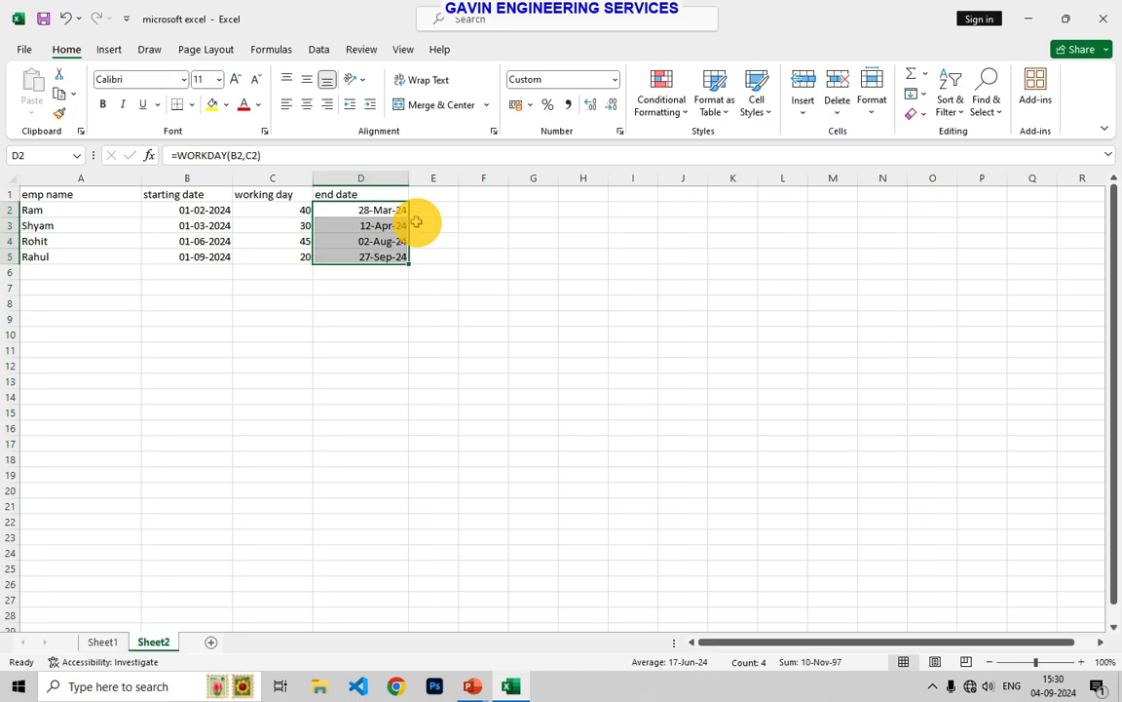
pyautogui.click(454, 305)
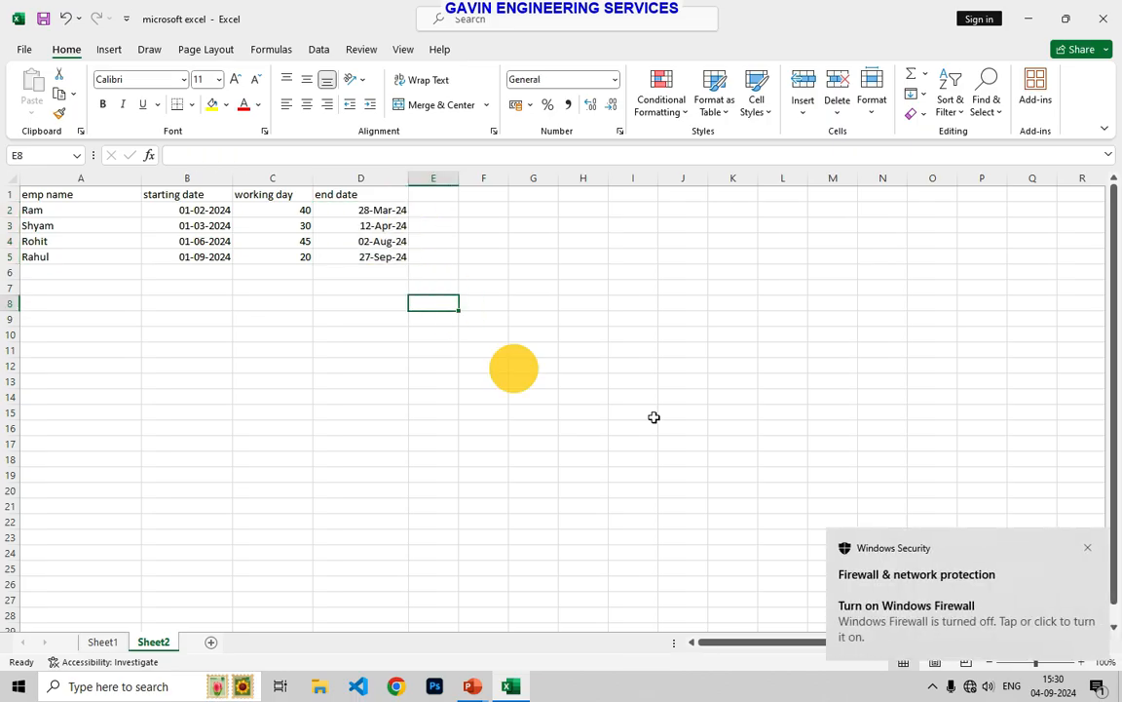
pyautogui.click(1088, 547)
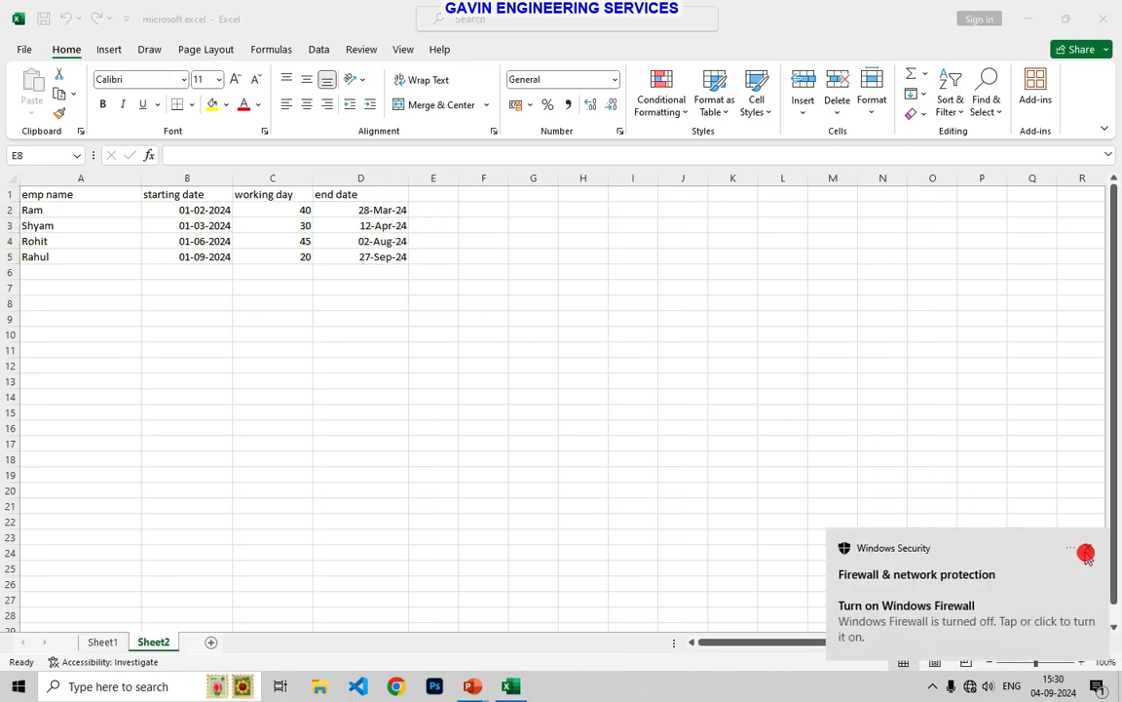
# - Return to the marksheet on Sheet1 and review the number formats available for the total marks
pyautogui.click(614, 79)
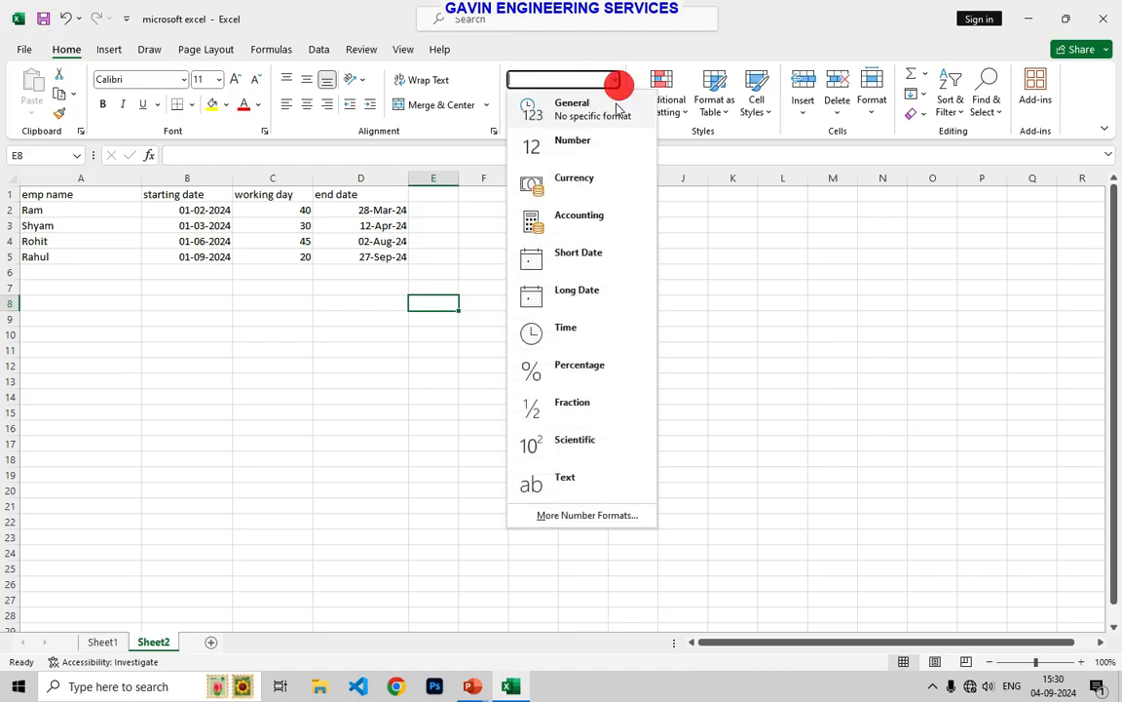
pyautogui.click(717, 438)
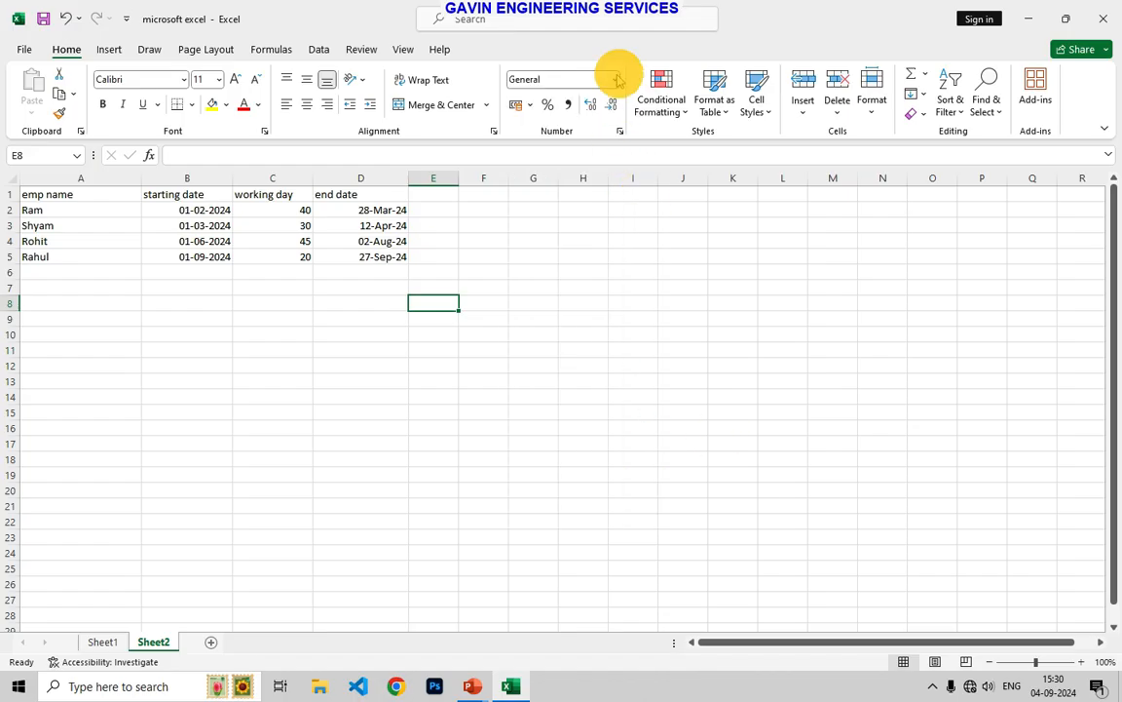
pyautogui.click(102, 641)
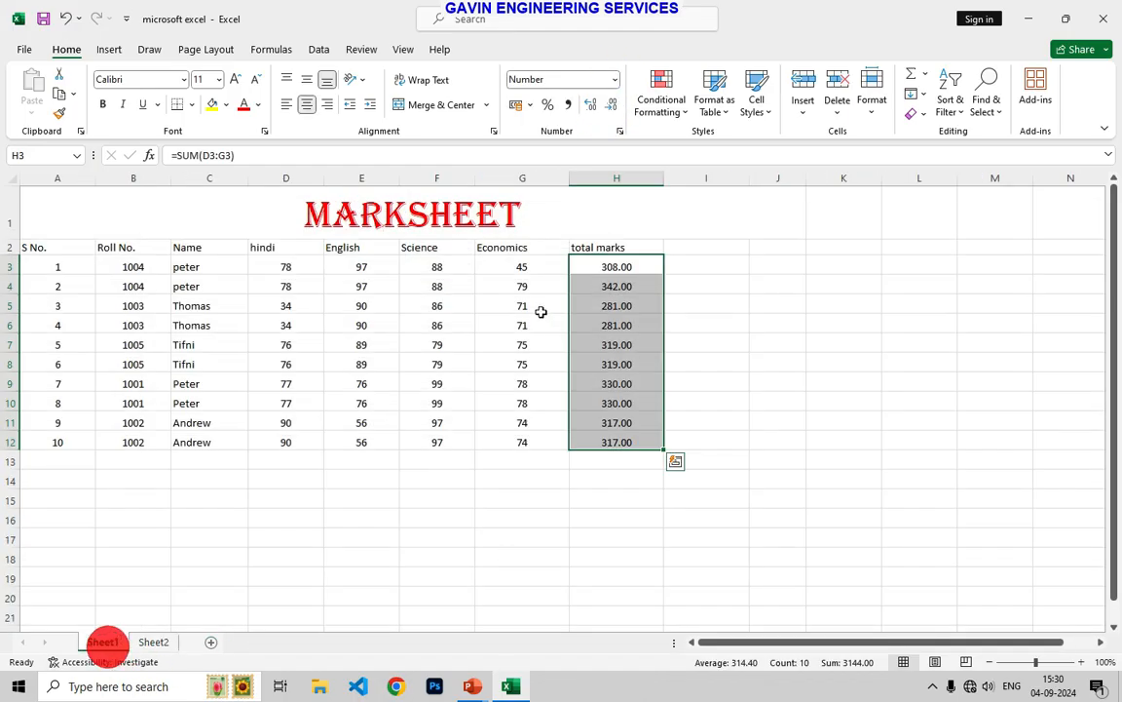
pyautogui.click(614, 80)
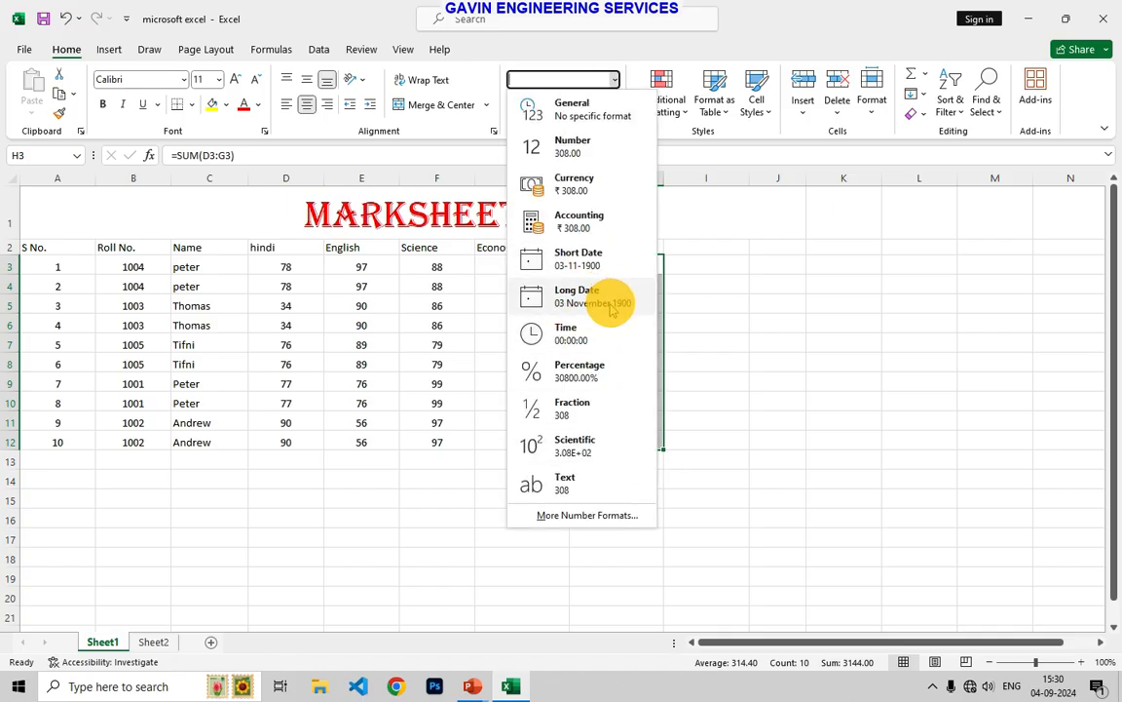
pyautogui.click(703, 335)
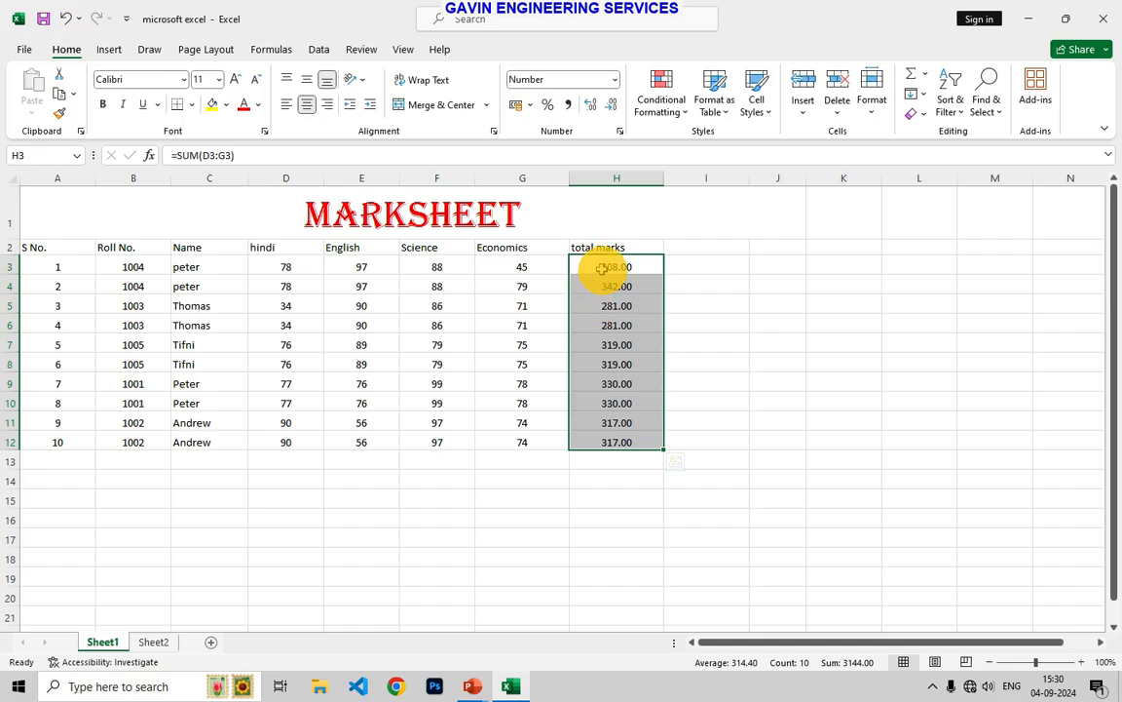
# - Try the ₹ Currency format on the total marks in H3:H12, and set them to the Number format with two decimals
pyautogui.moveTo(604, 268); pyautogui.dragTo(616, 439)
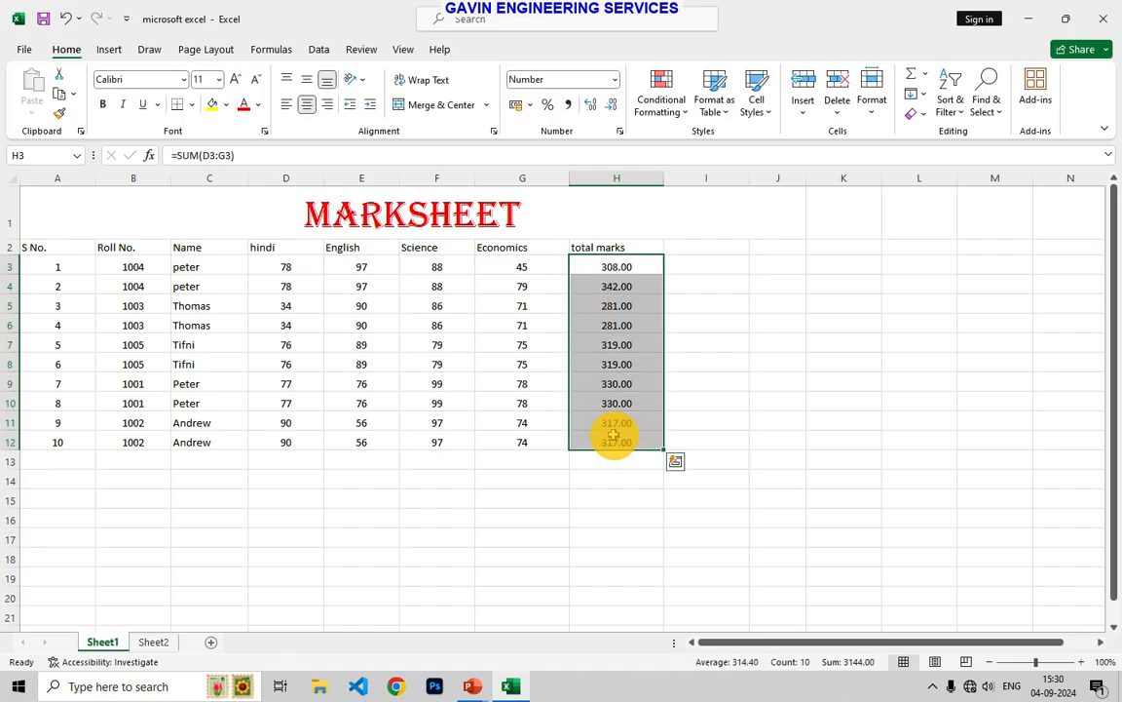
pyautogui.hotkey('ctrl', 'shift', '4')
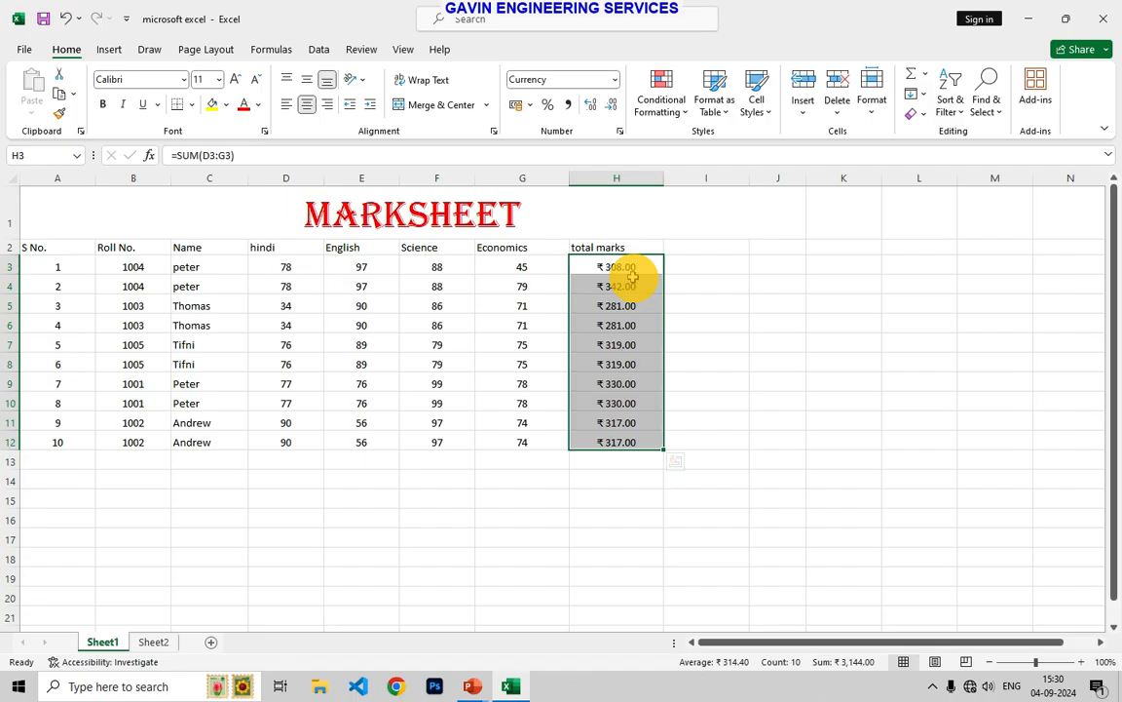
pyautogui.hotkey('ctrl', 'shift', '1')
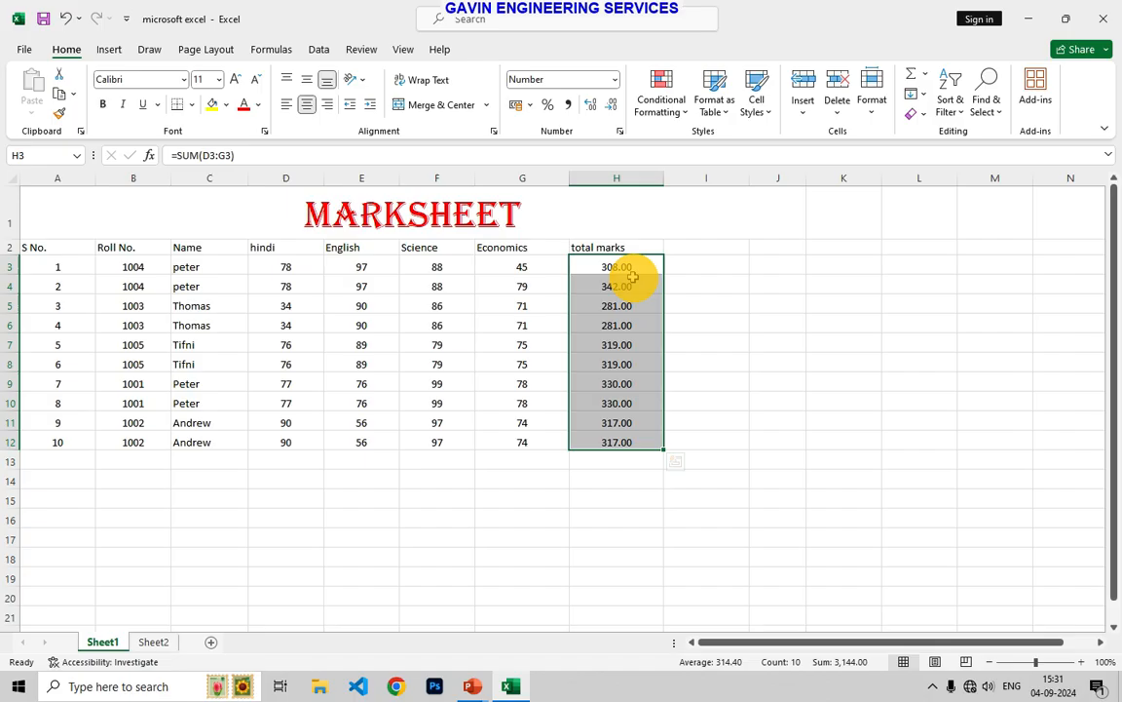
pyautogui.click(692, 308)
pyautogui.moveTo(648, 266); pyautogui.dragTo(647, 441)
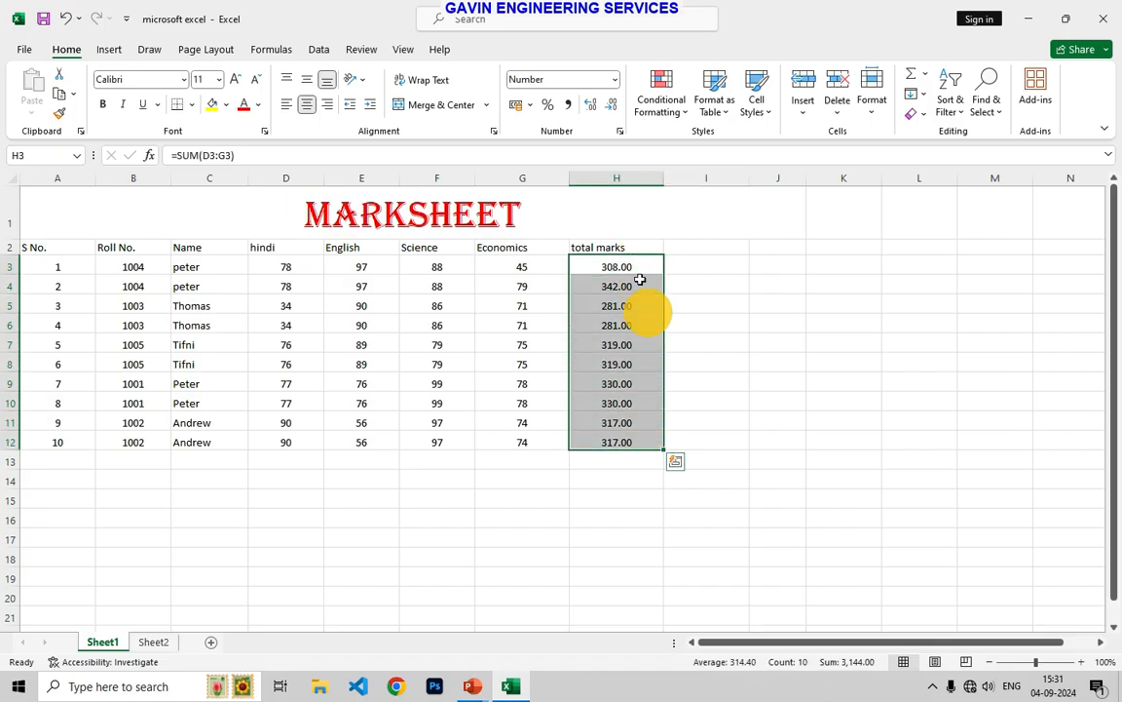
pyautogui.click(614, 79)
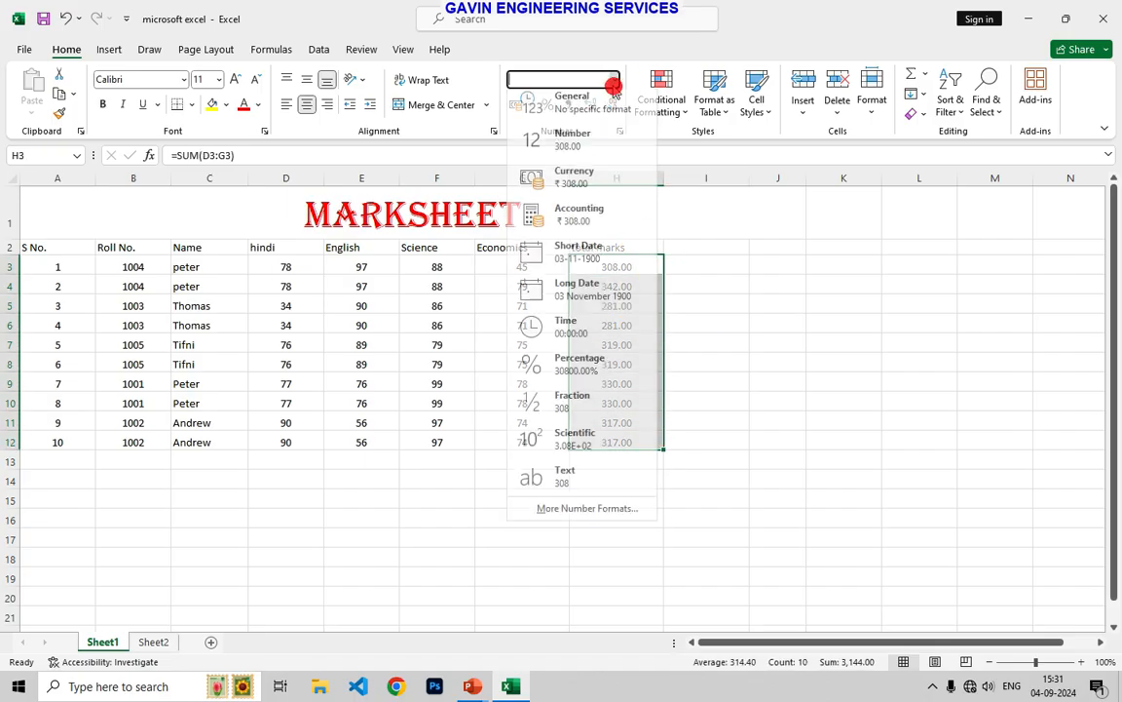
pyautogui.click(682, 456)
pyautogui.click(614, 85)
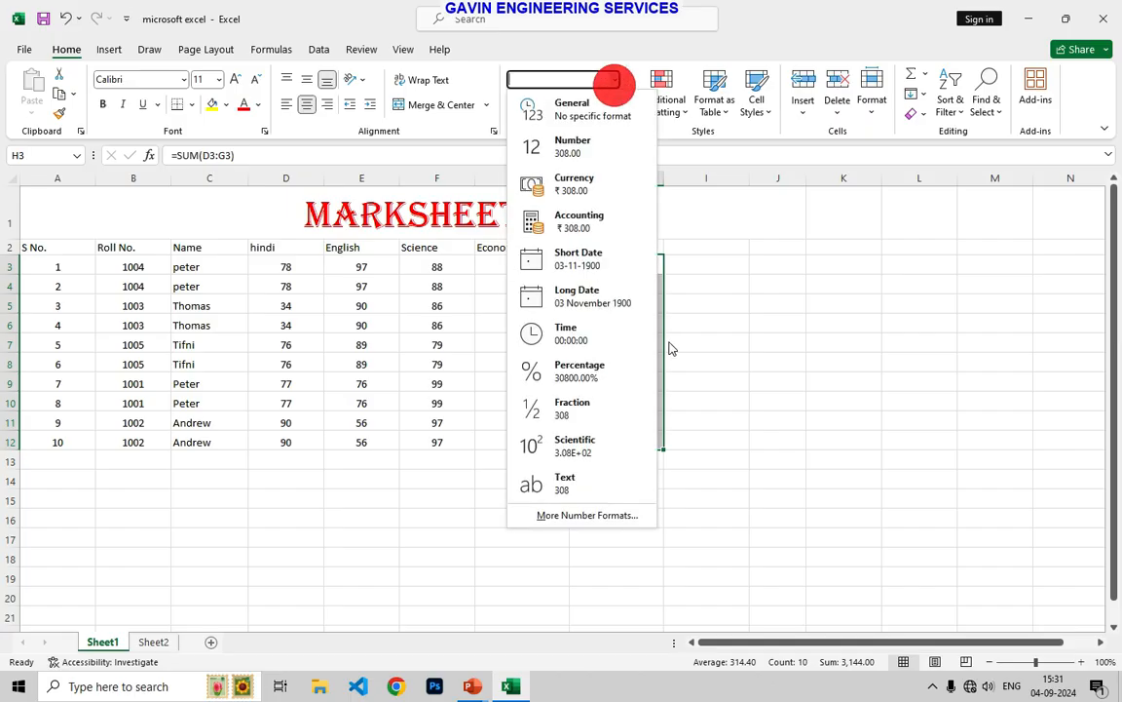
pyautogui.click(707, 415)
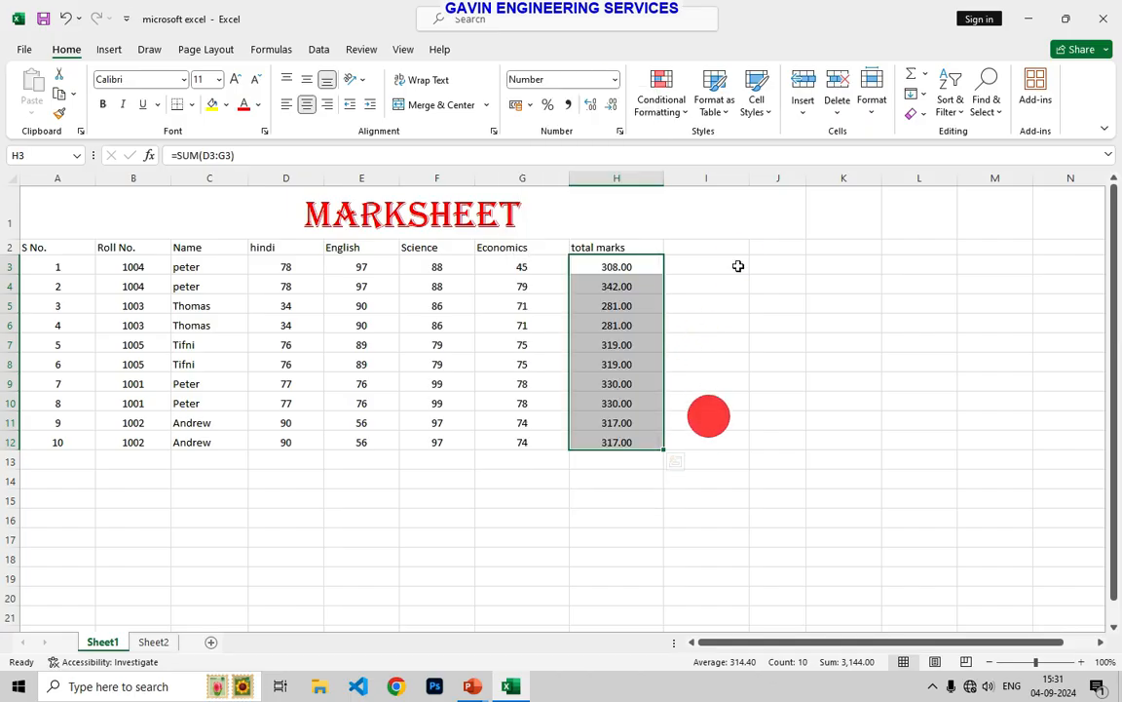
# - Add the column header "percentage" in I2, beside total marks
pyautogui.click(710, 249)
pyautogui.write('percentage')
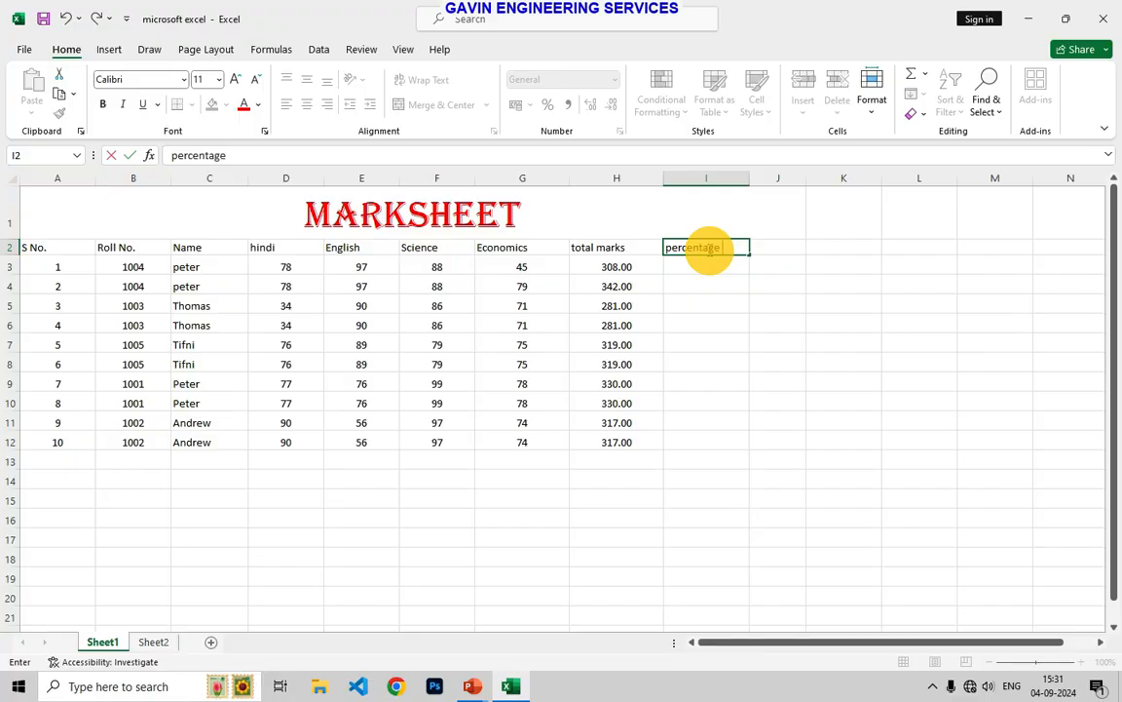
pyautogui.press('Return')
pyautogui.write('=')
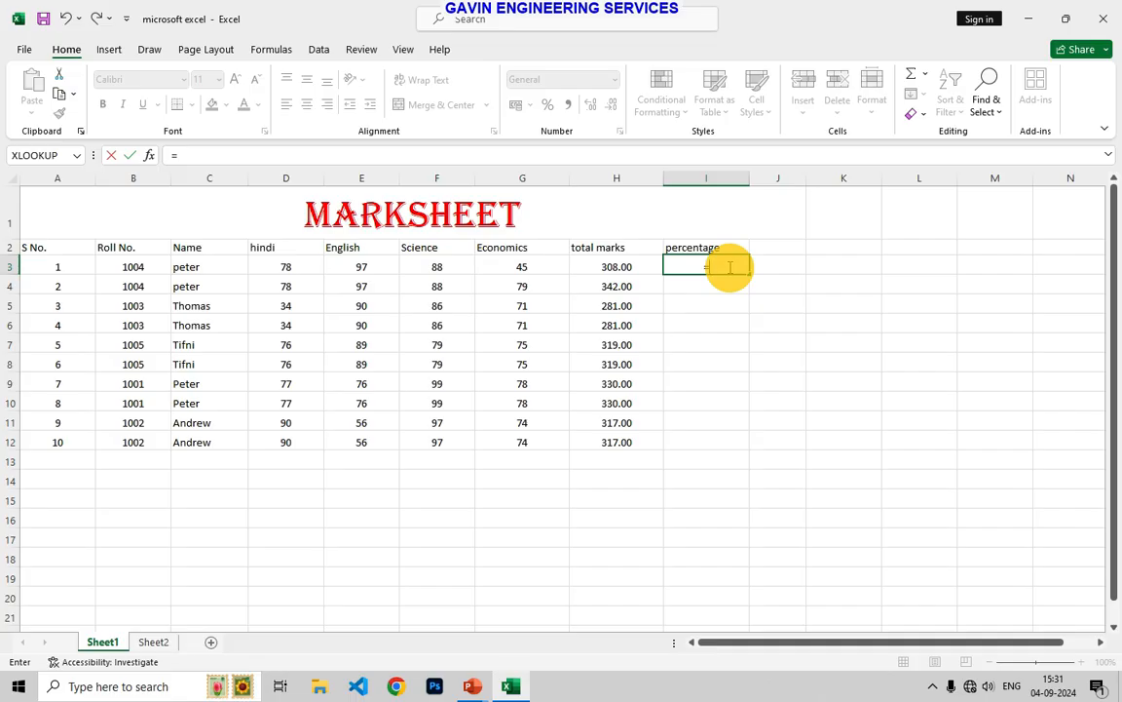
pyautogui.press('BackSpace')
pyautogui.click(676, 323)
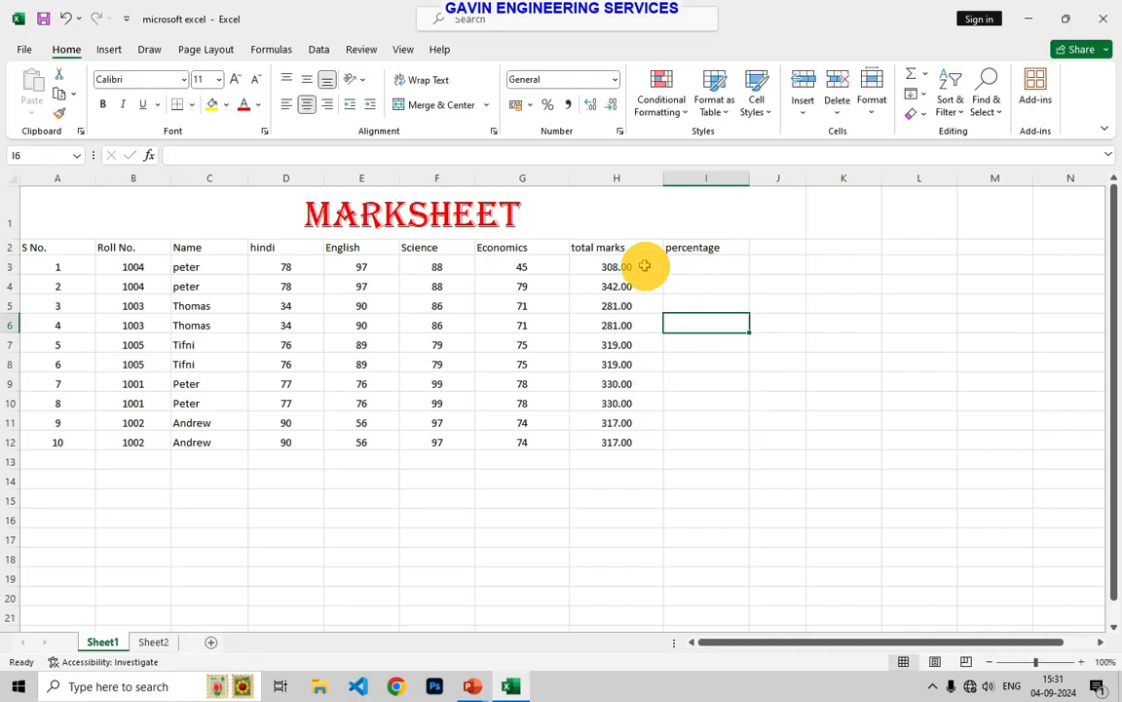
# - Set the total marks in H3:H12 back to the General number format
pyautogui.moveTo(646, 263); pyautogui.dragTo(650, 441)
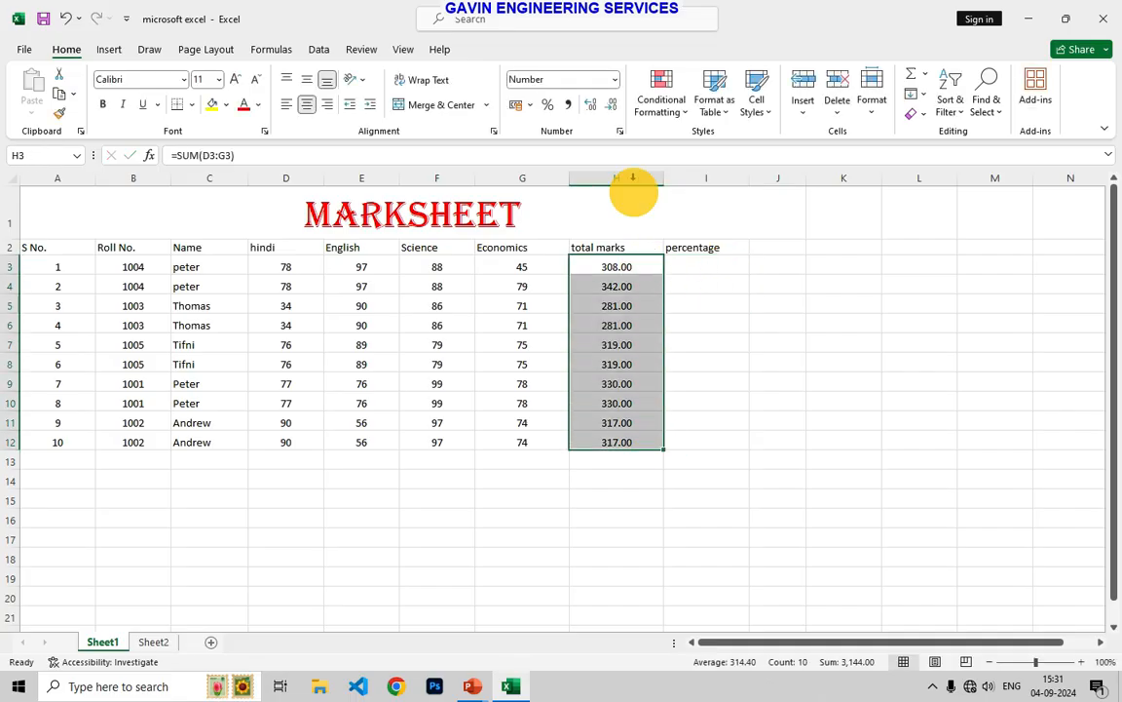
pyautogui.click(615, 79)
pyautogui.click(592, 109)
pyautogui.click(709, 362)
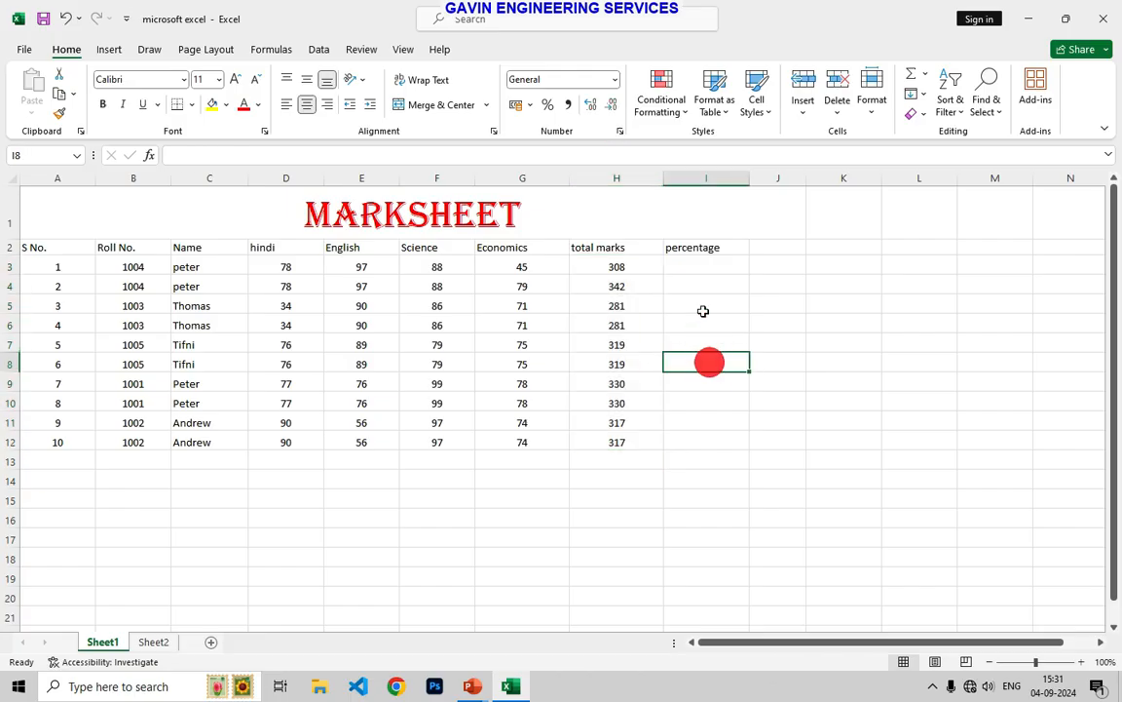
# - Calculate the percentage in I3 with the formula =H3/400*100 and fill it down to I12
pyautogui.click(702, 268)
pyautogui.write('=')
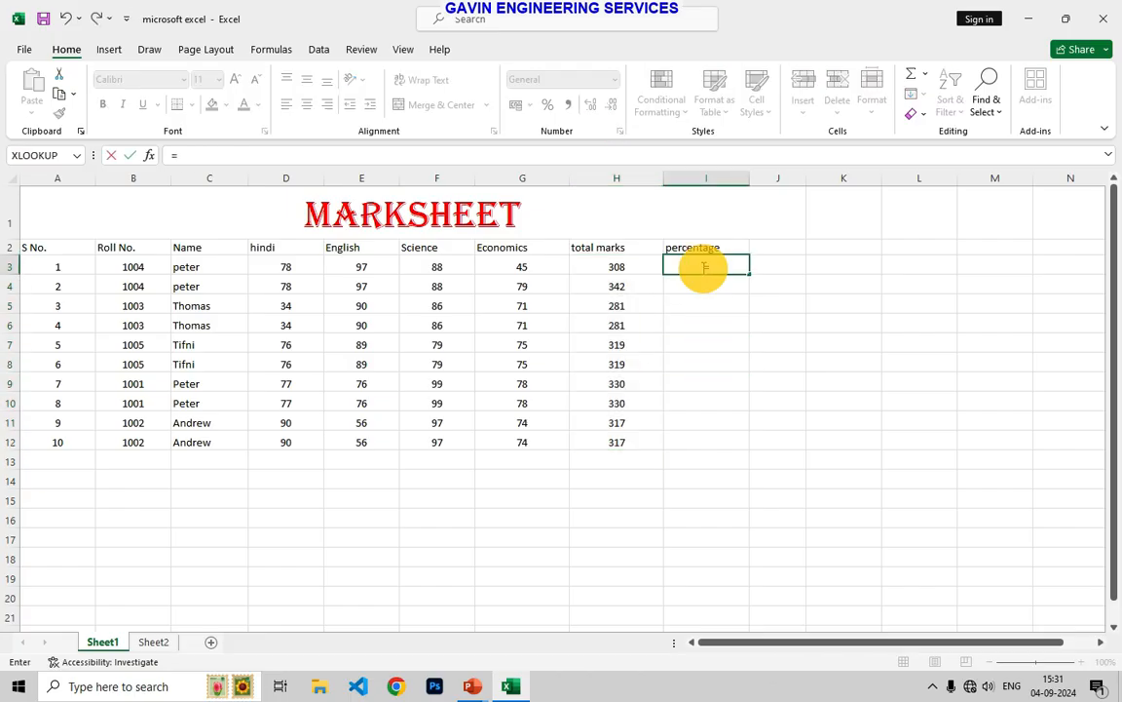
pyautogui.click(614, 266)
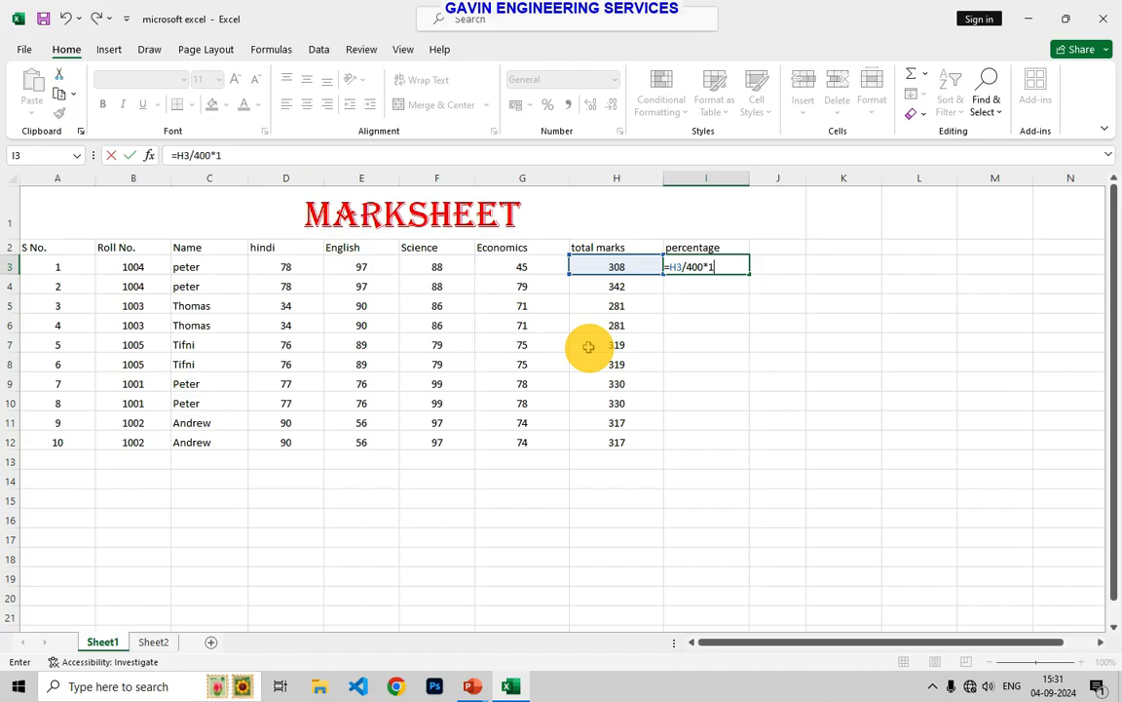
pyautogui.press('Return')
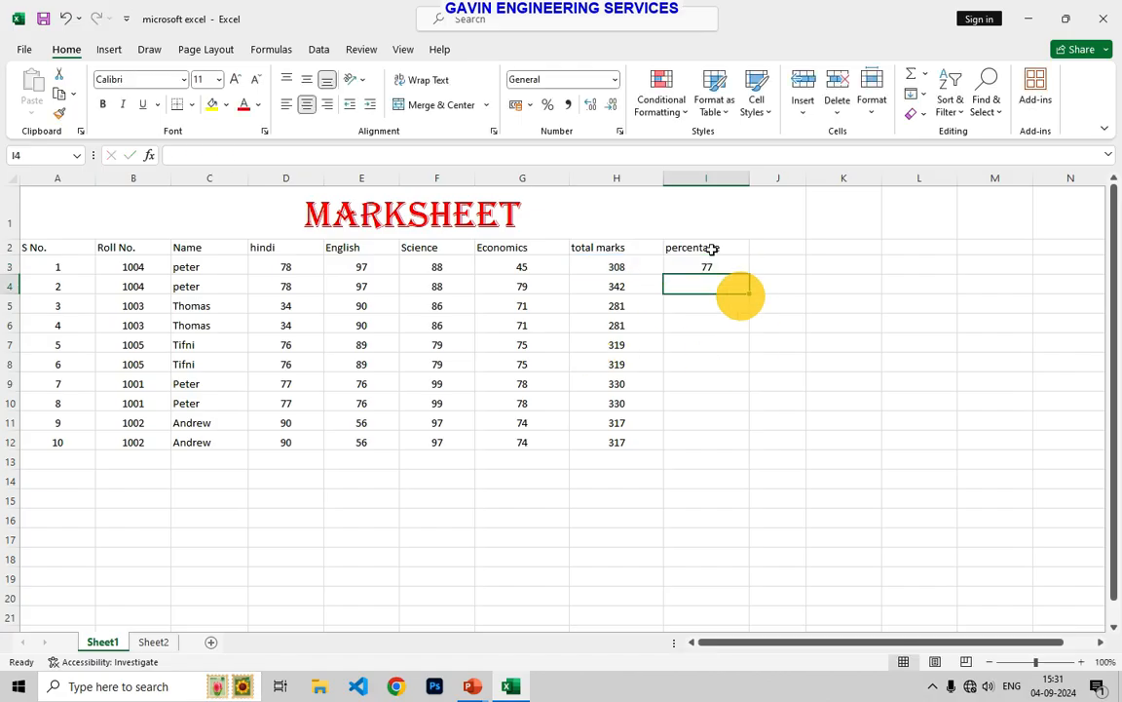
pyautogui.click(743, 269)
pyautogui.moveTo(742, 269); pyautogui.dragTo(728, 448)
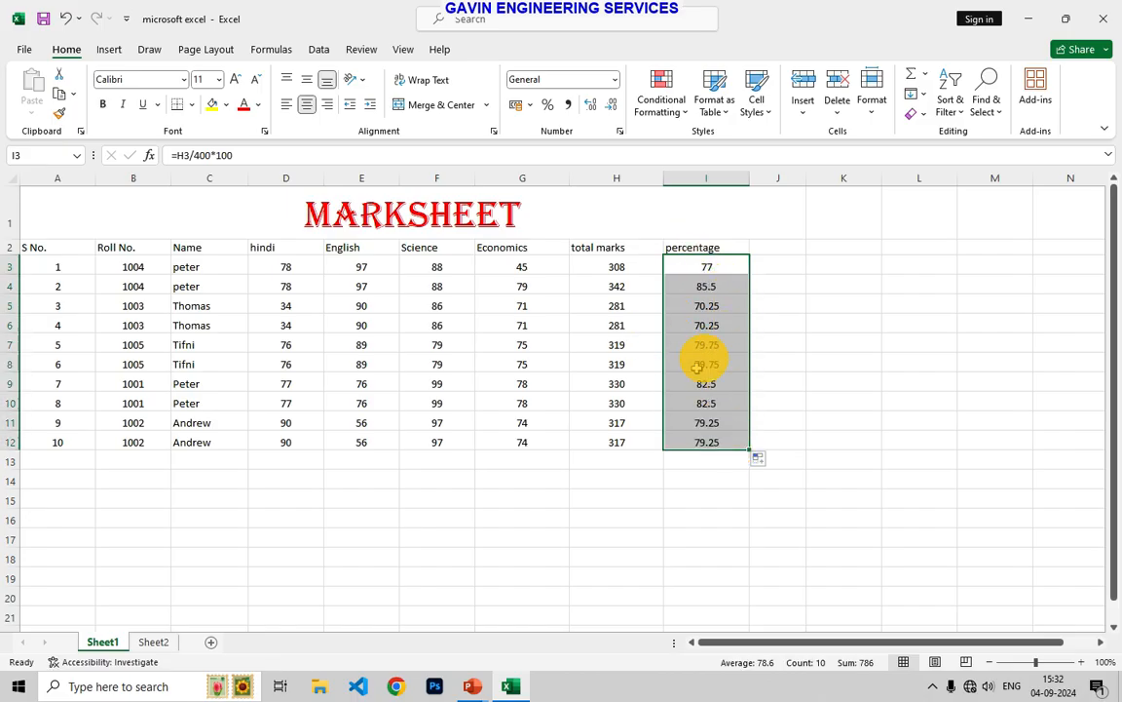
pyautogui.click(801, 324)
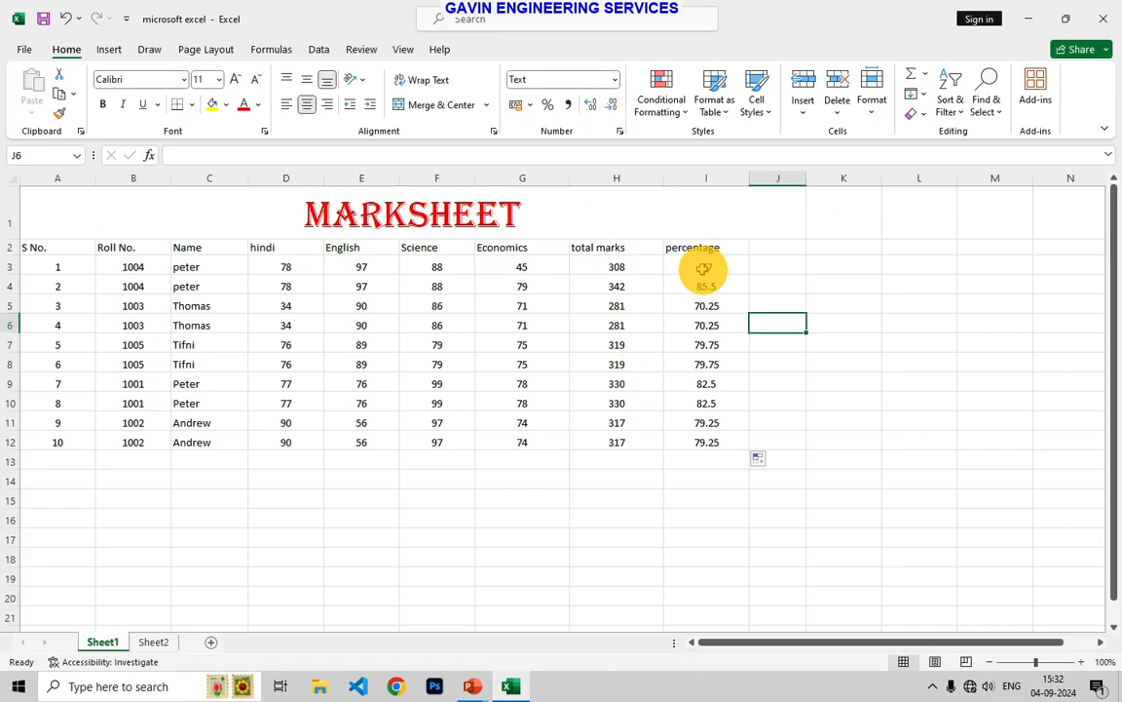
pyautogui.moveTo(703, 267); pyautogui.dragTo(708, 433)
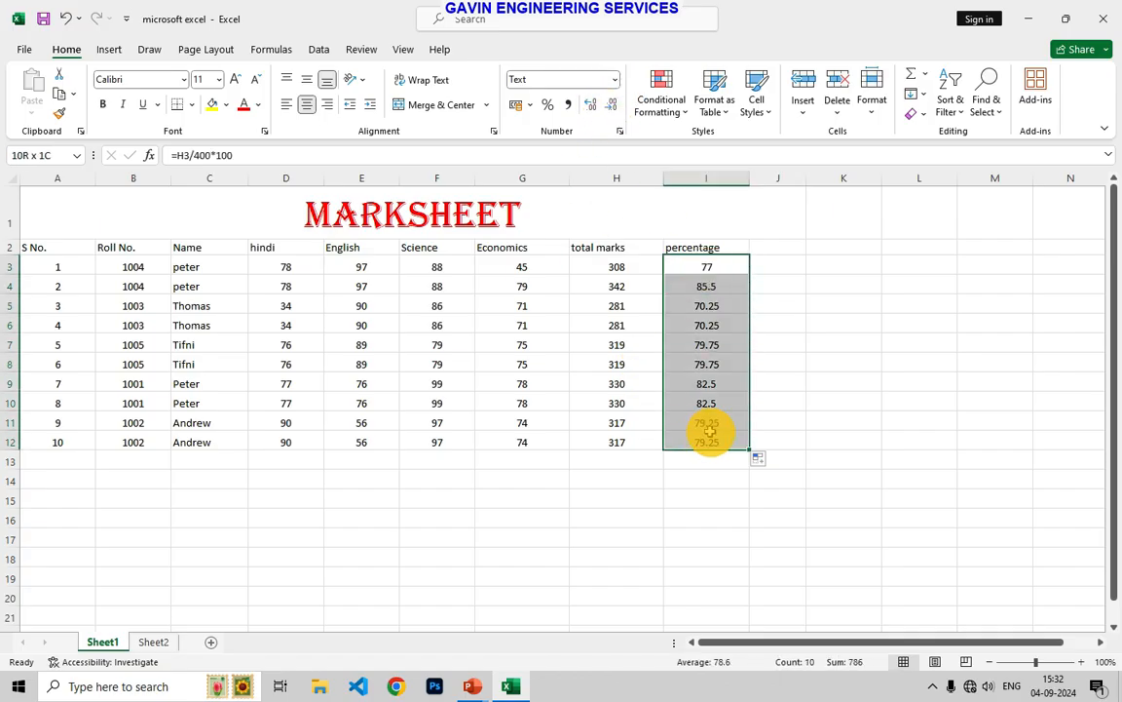
pyautogui.click(760, 401)
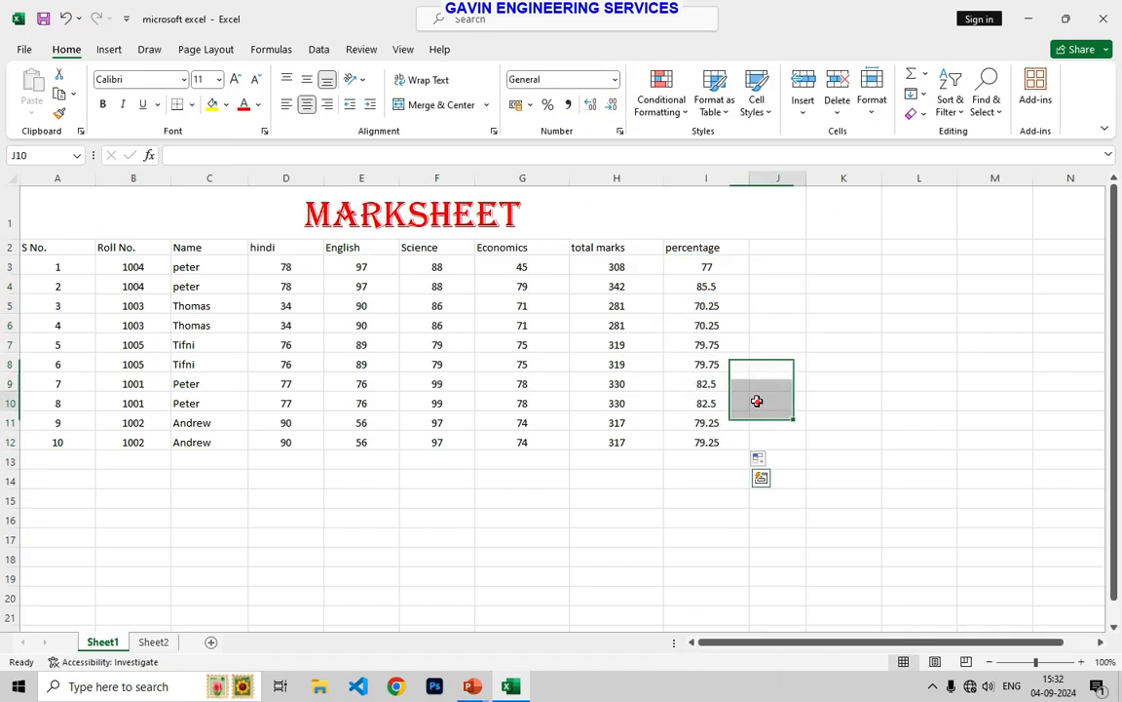
# - Add the column header "round value" in J2, beside percentage
pyautogui.click(771, 252)
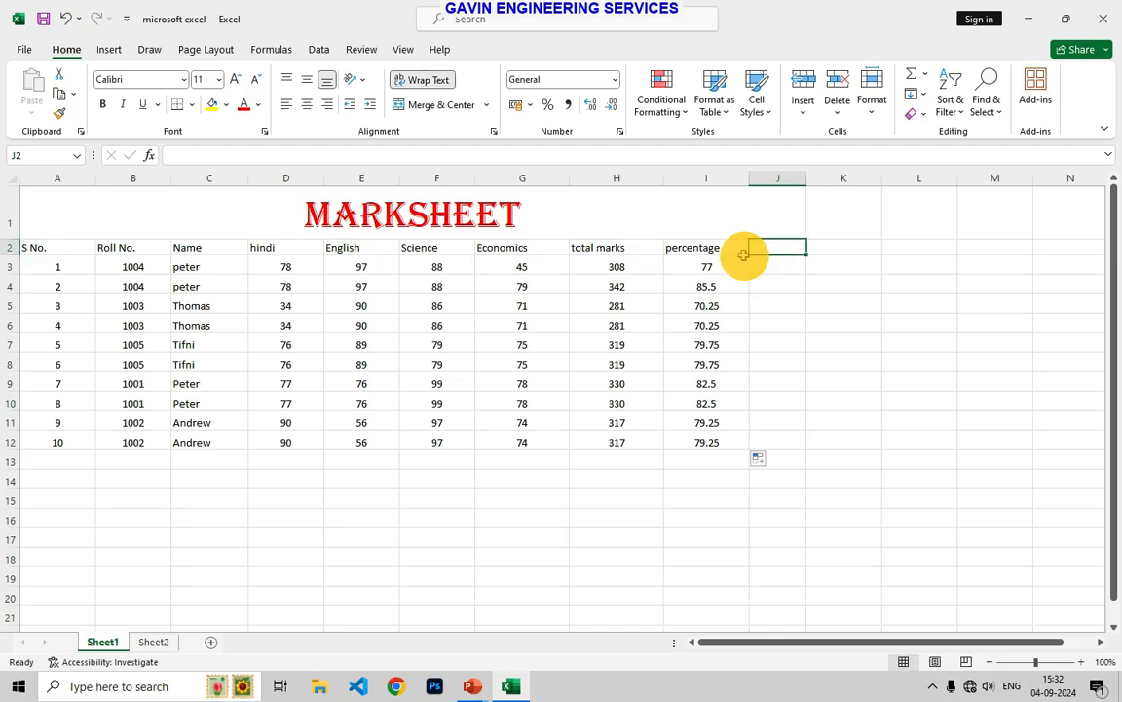
pyautogui.write('round value')
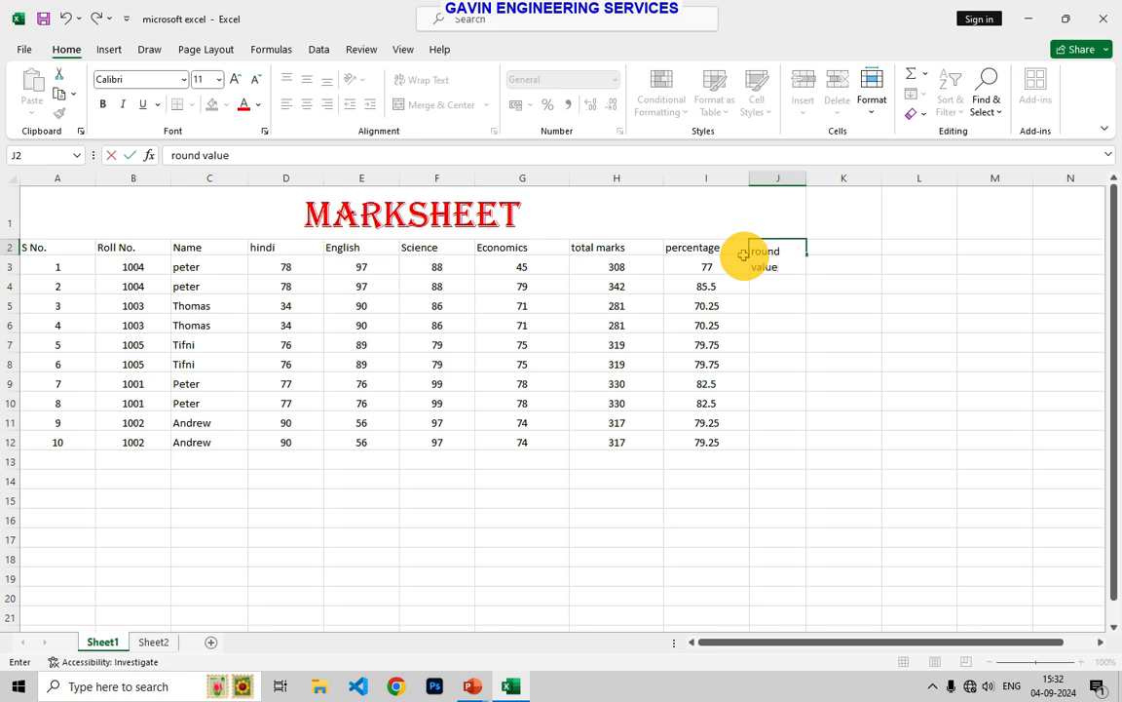
pyautogui.click(820, 306)
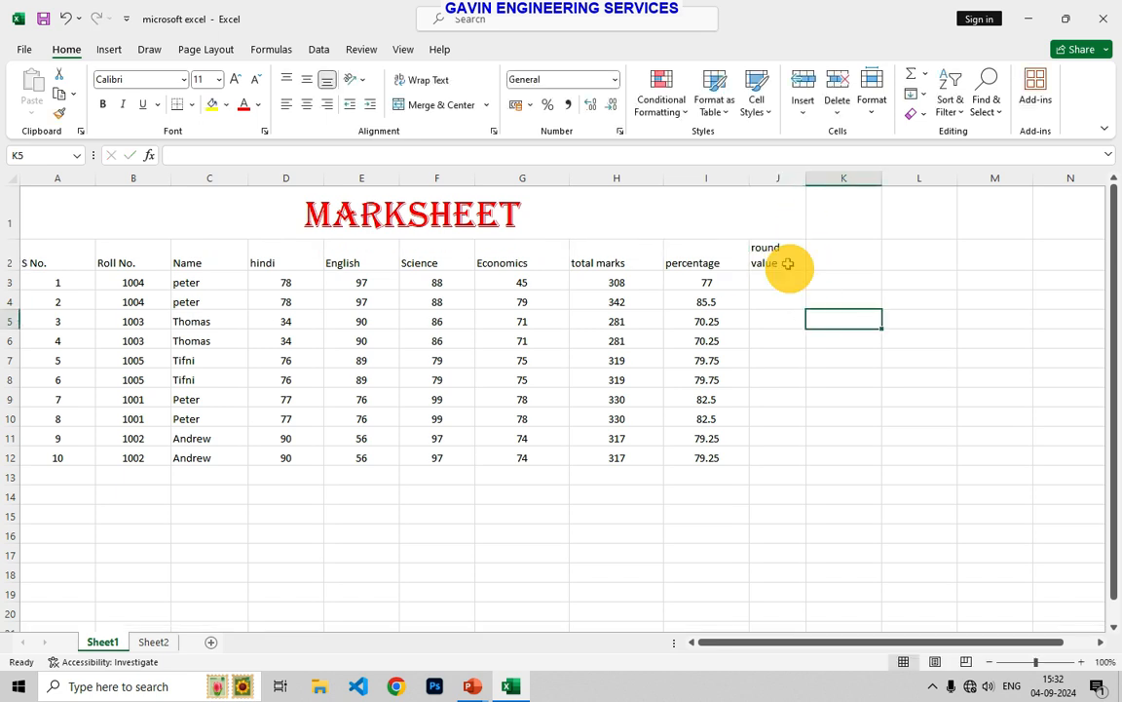
pyautogui.click(780, 257)
pyautogui.click(794, 282)
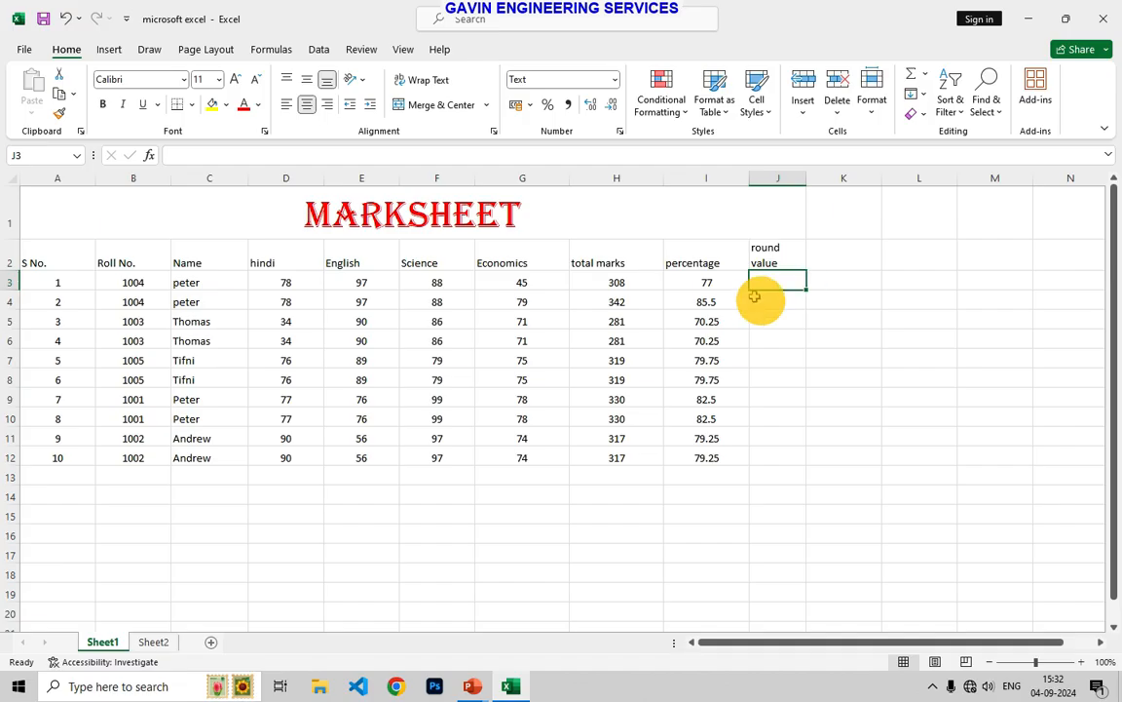
pyautogui.write('=')
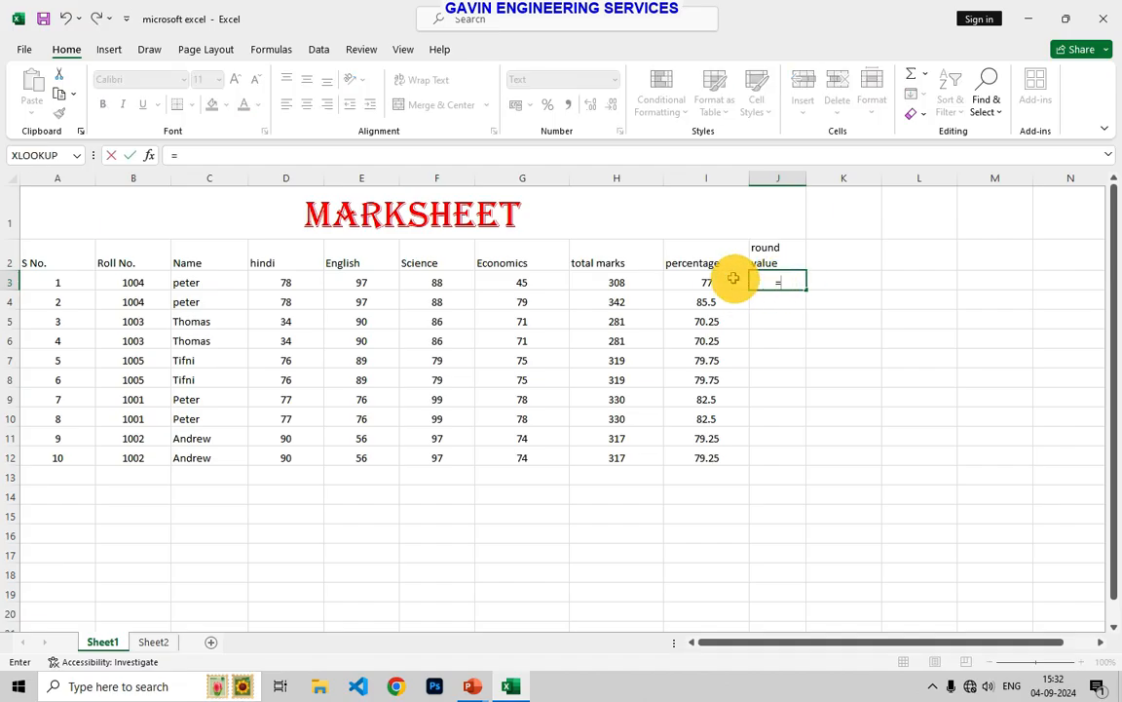
pyautogui.click(738, 282)
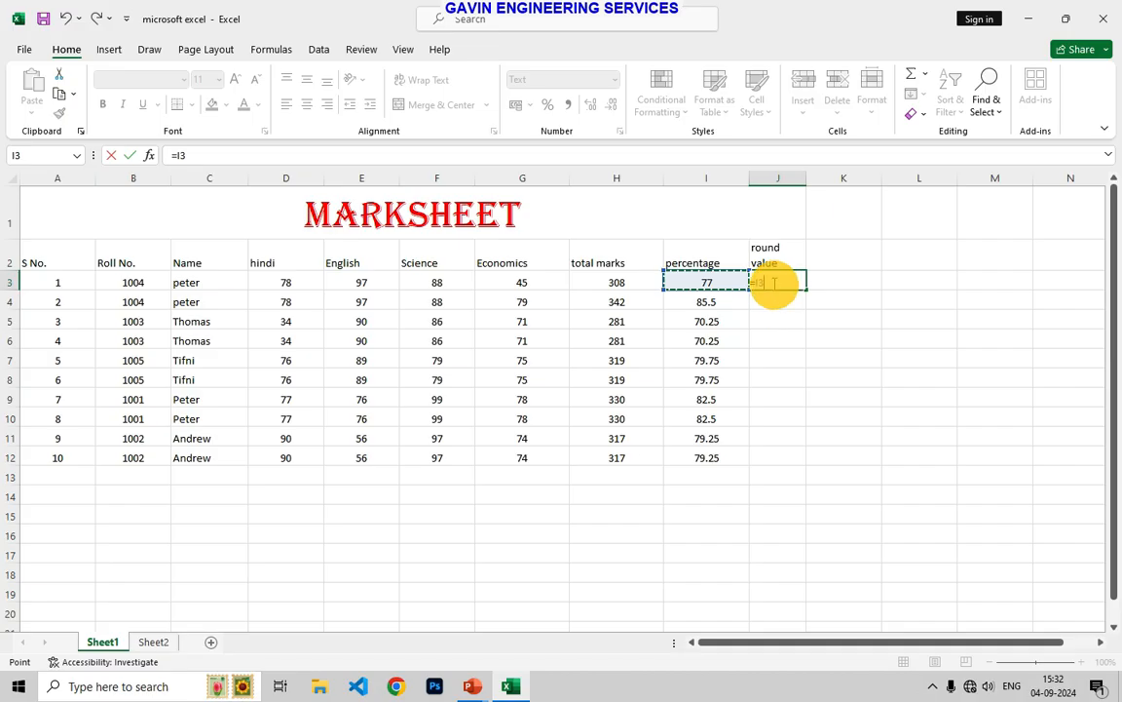
pyautogui.press('BackSpace')
pyautogui.press('Escape')
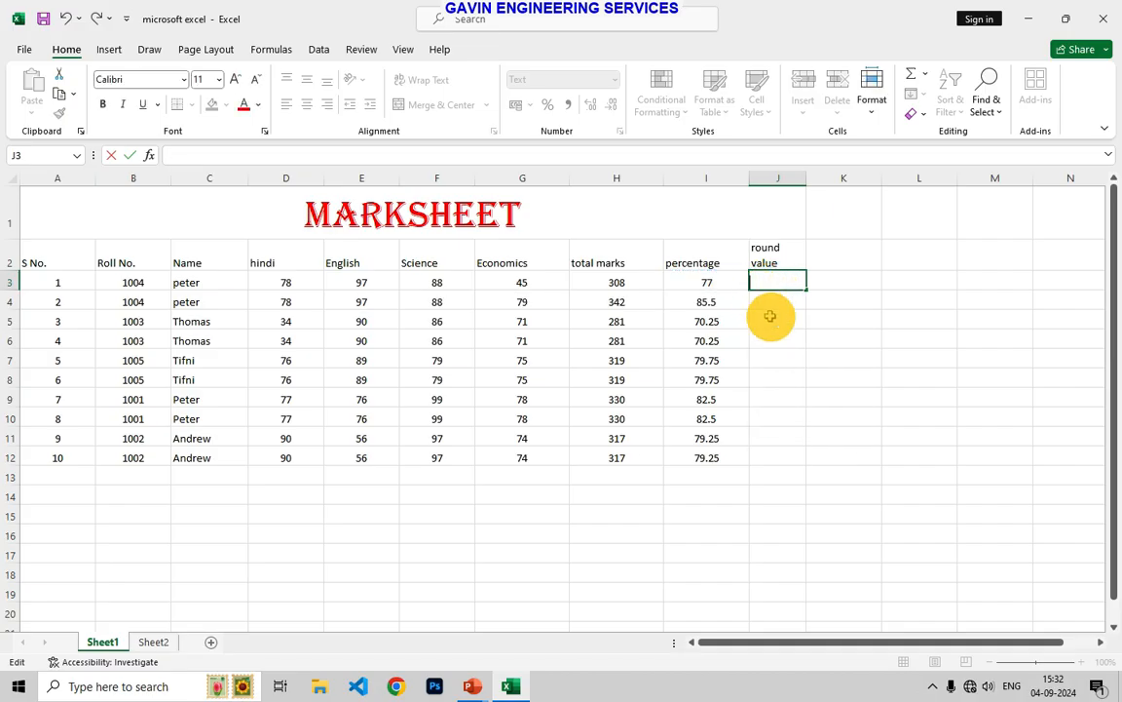
pyautogui.click(771, 317)
# - Copy the percentages in I3:I12 into the round value column from J3 as values only, and check the formula behind I3
pyautogui.moveTo(737, 285); pyautogui.dragTo(728, 458)
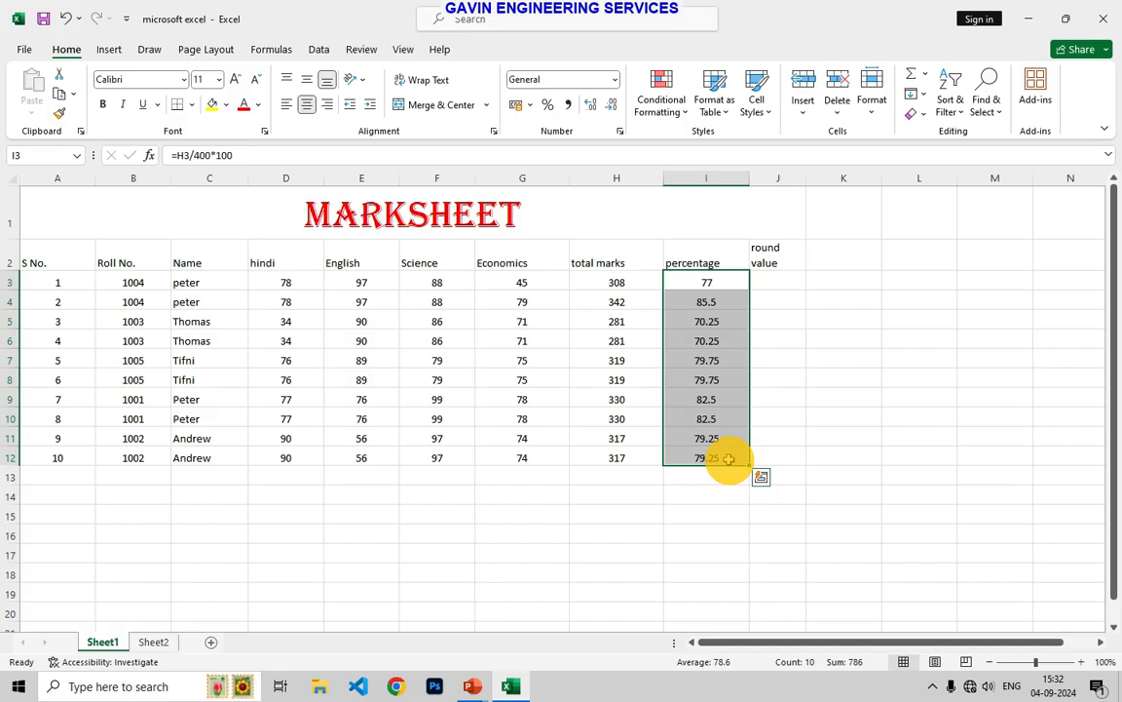
pyautogui.hotkey('ctrl', 'c')
pyautogui.click(778, 282)
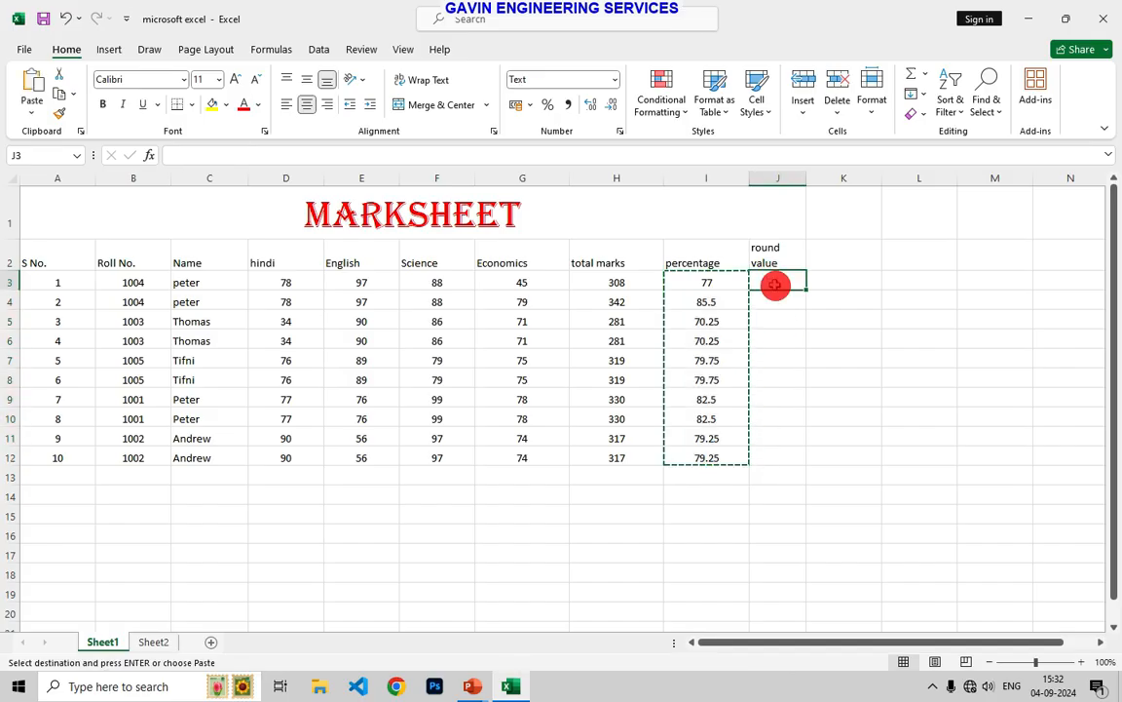
pyautogui.click(32, 112)
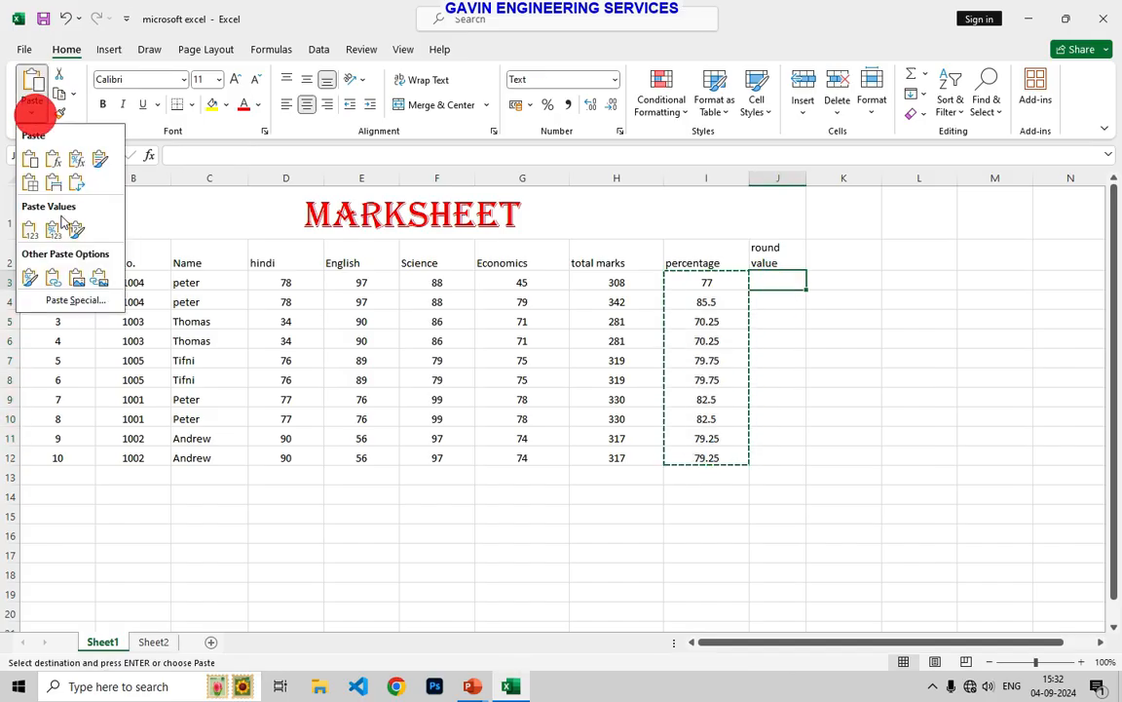
pyautogui.click(27, 234)
pyautogui.click(842, 346)
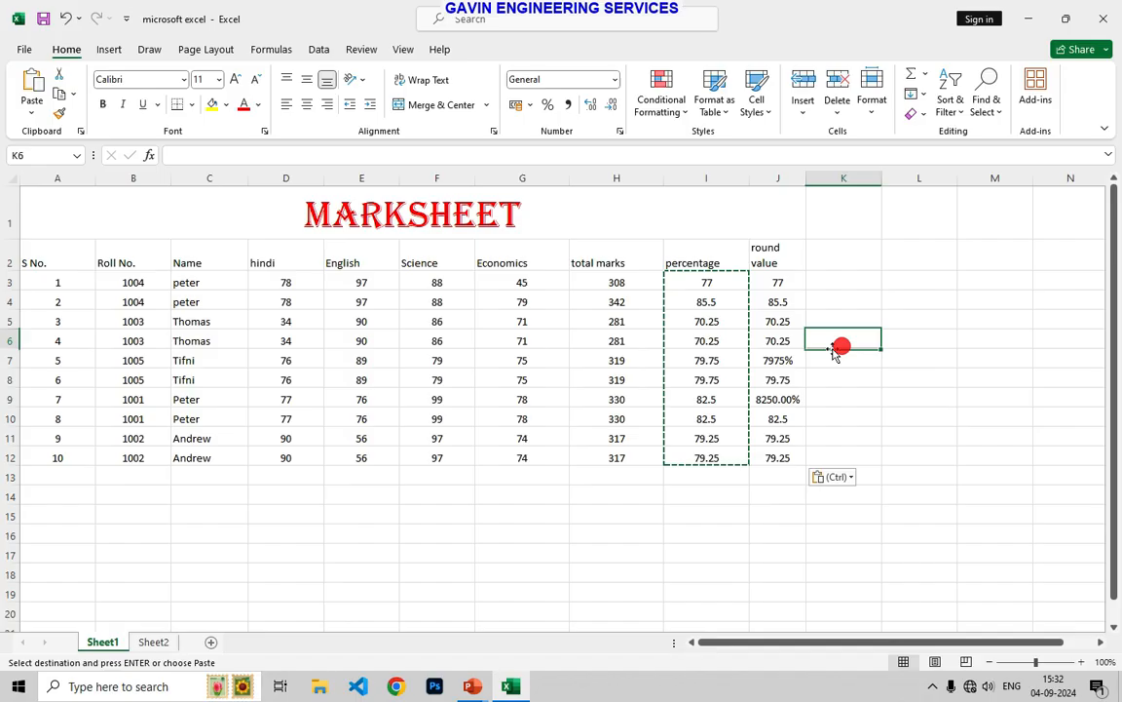
pyautogui.click(781, 300)
pyautogui.doubleClick(724, 285)
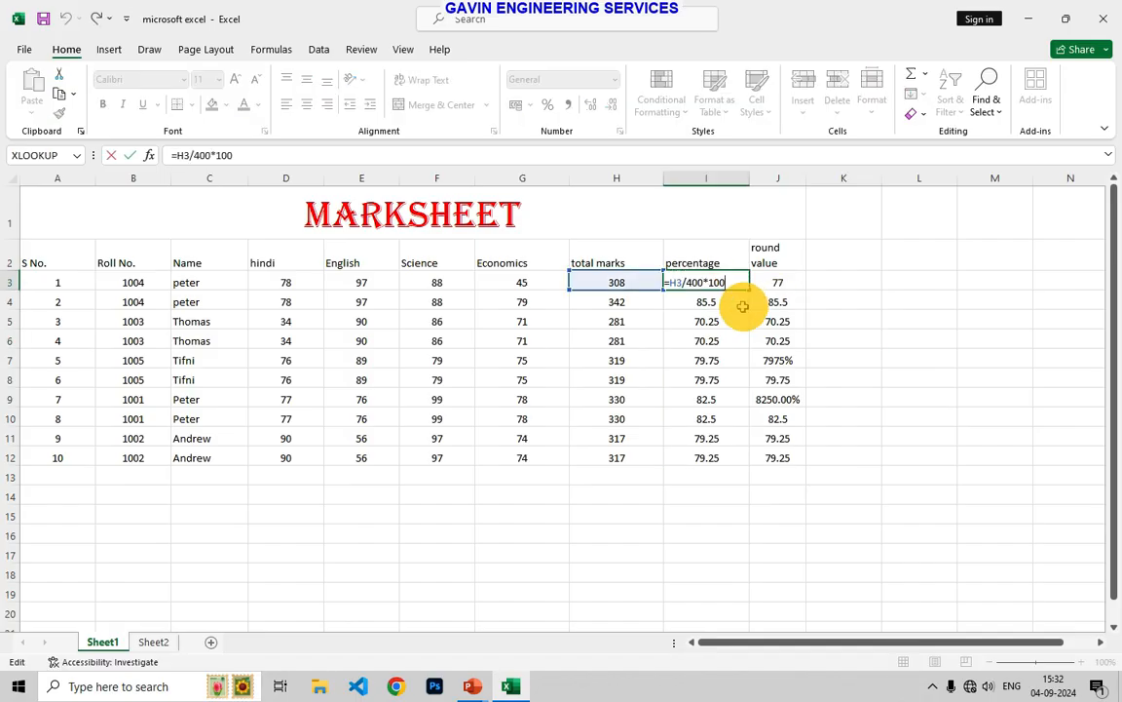
pyautogui.press('Return')
# - Set the pasted values in J3:J12 to the General number format
pyautogui.moveTo(767, 283); pyautogui.dragTo(776, 464)
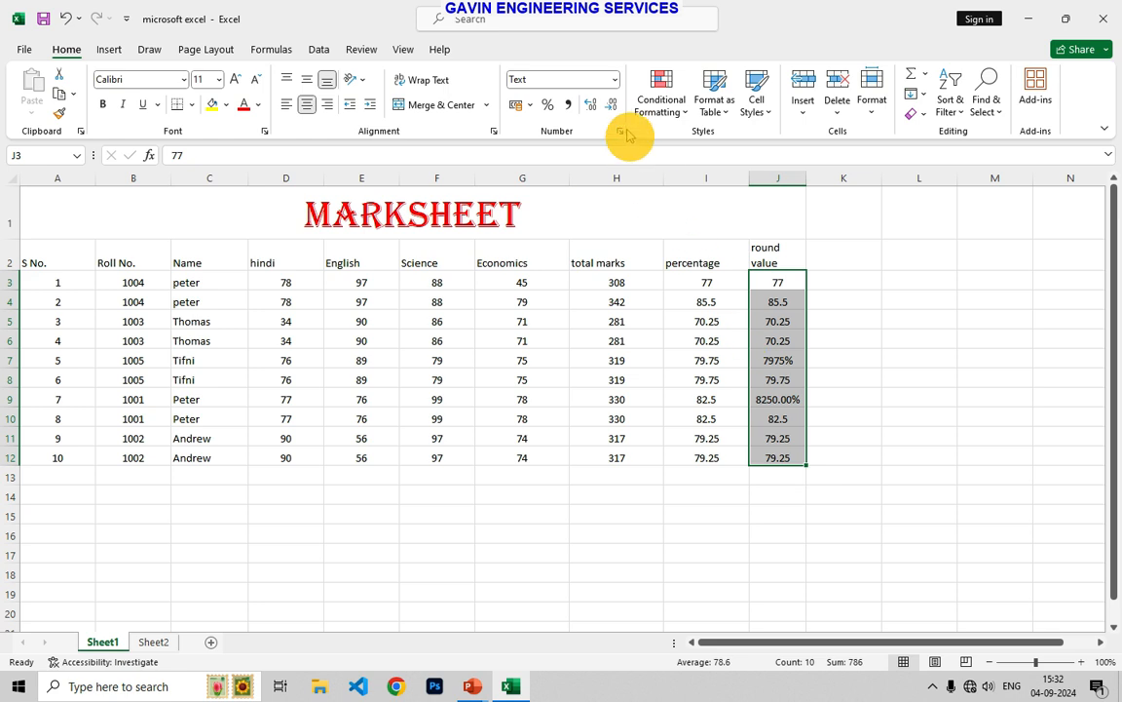
pyautogui.click(614, 80)
pyautogui.click(584, 106)
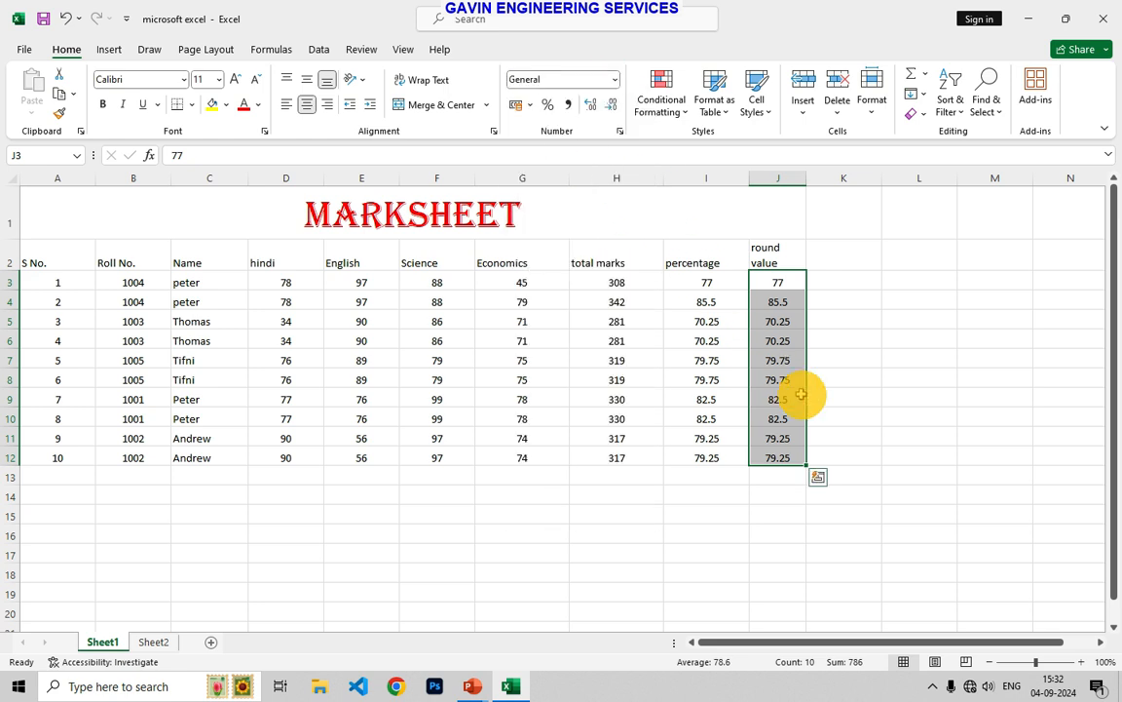
pyautogui.click(829, 391)
# - Reduce the displayed decimals of the round values in J3:J12 to whole numbers
pyautogui.click(772, 279)
pyautogui.moveTo(772, 279); pyautogui.dragTo(755, 454)
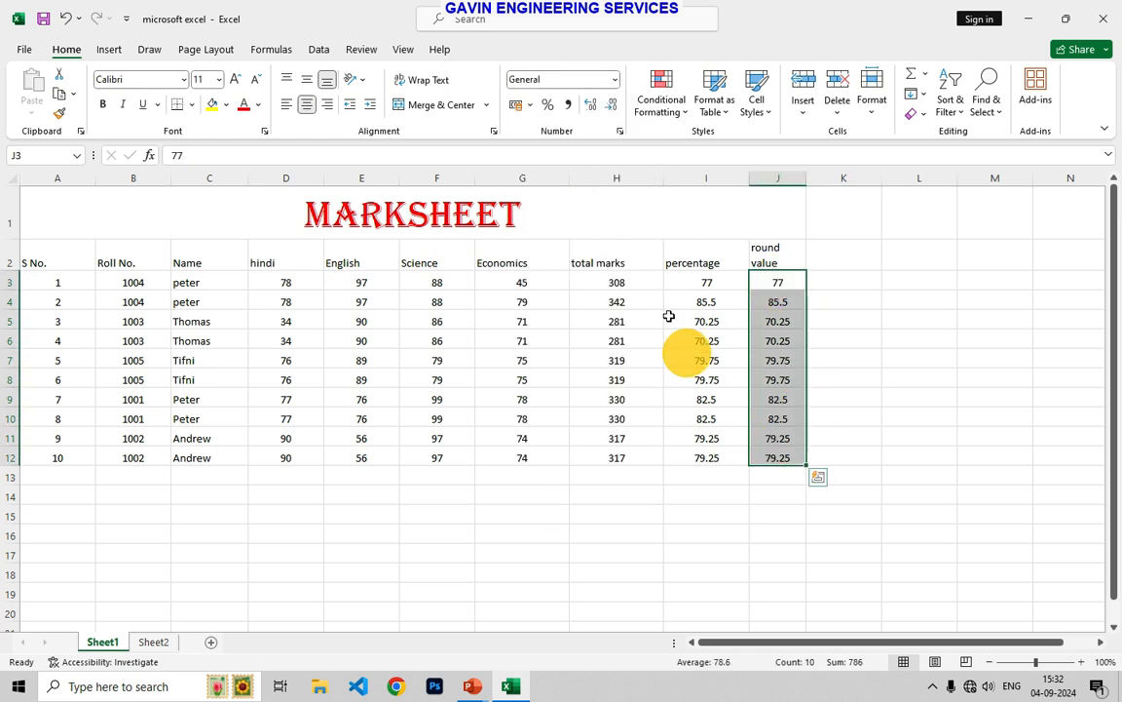
pyautogui.click(616, 107)
pyautogui.click(844, 376)
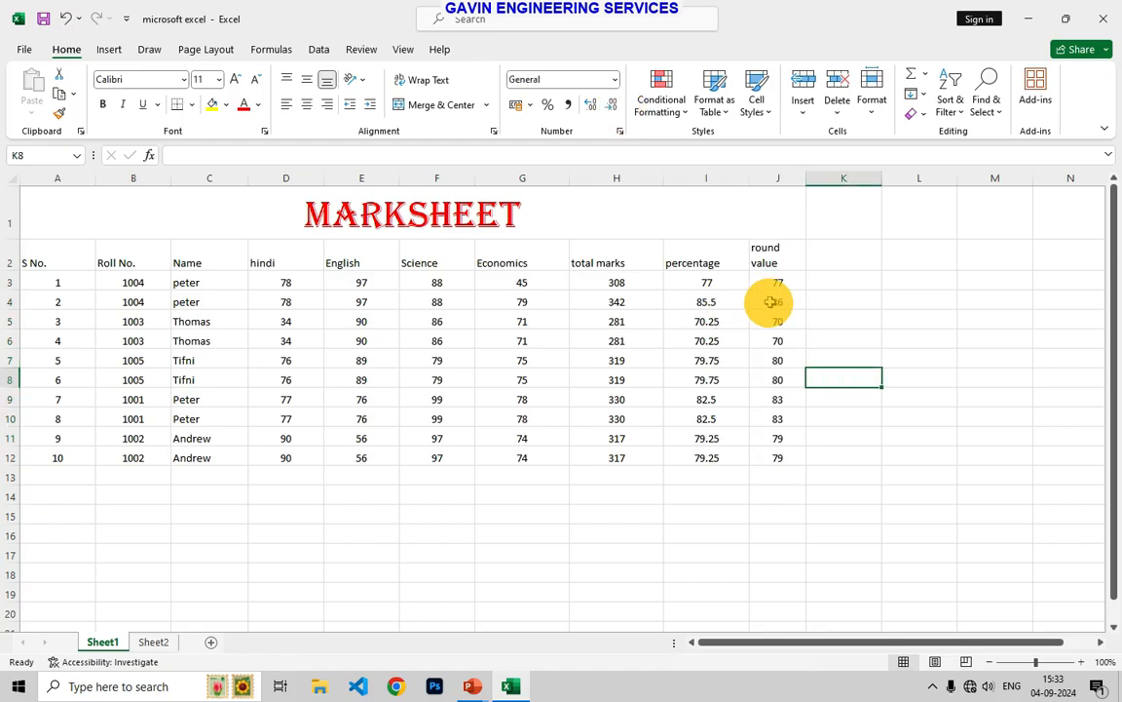
pyautogui.moveTo(777, 281); pyautogui.dragTo(791, 456)
pyautogui.click(850, 435)
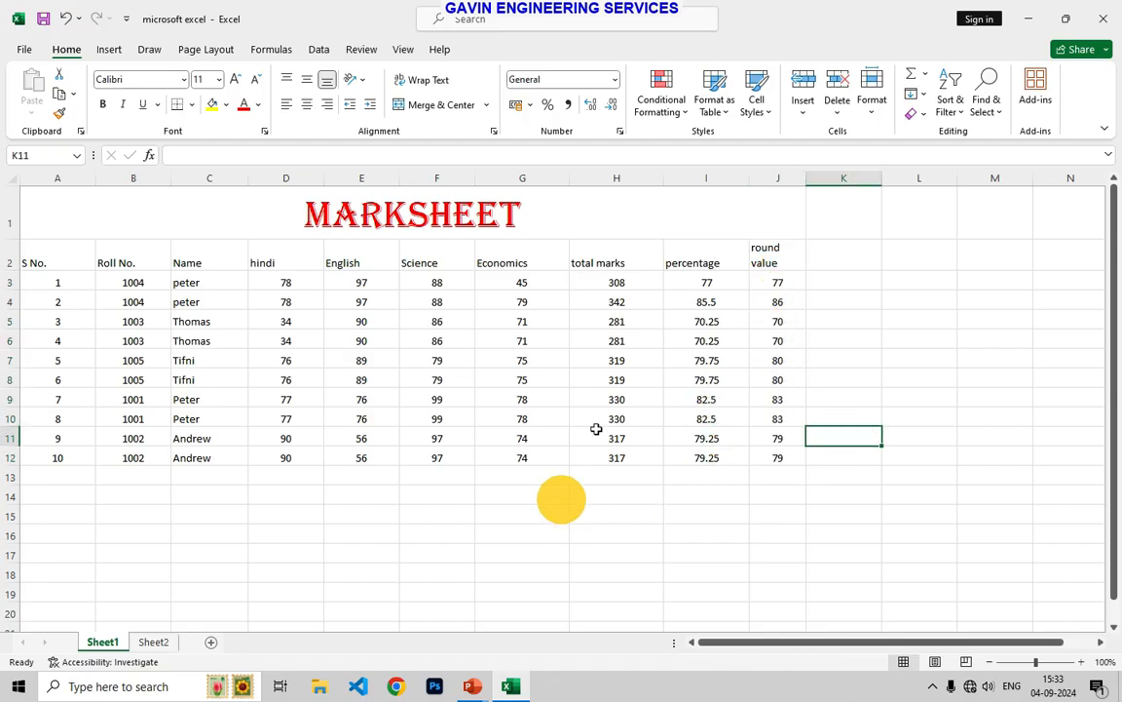
pyautogui.click(614, 79)
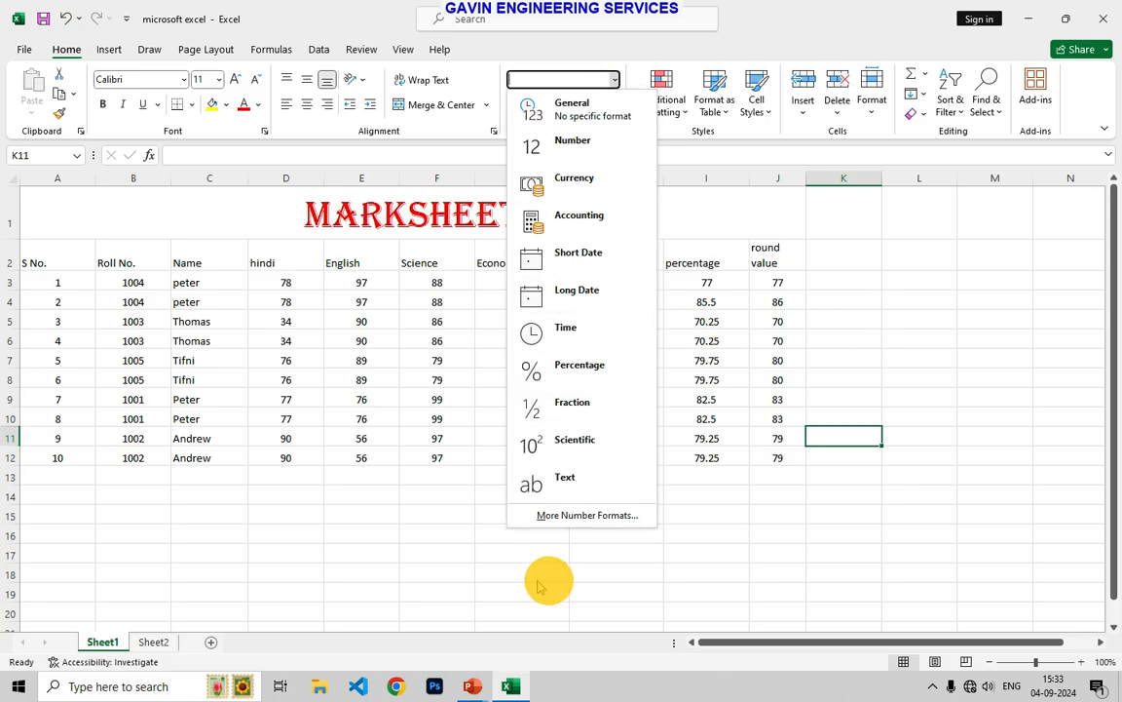
pyautogui.click(407, 488)
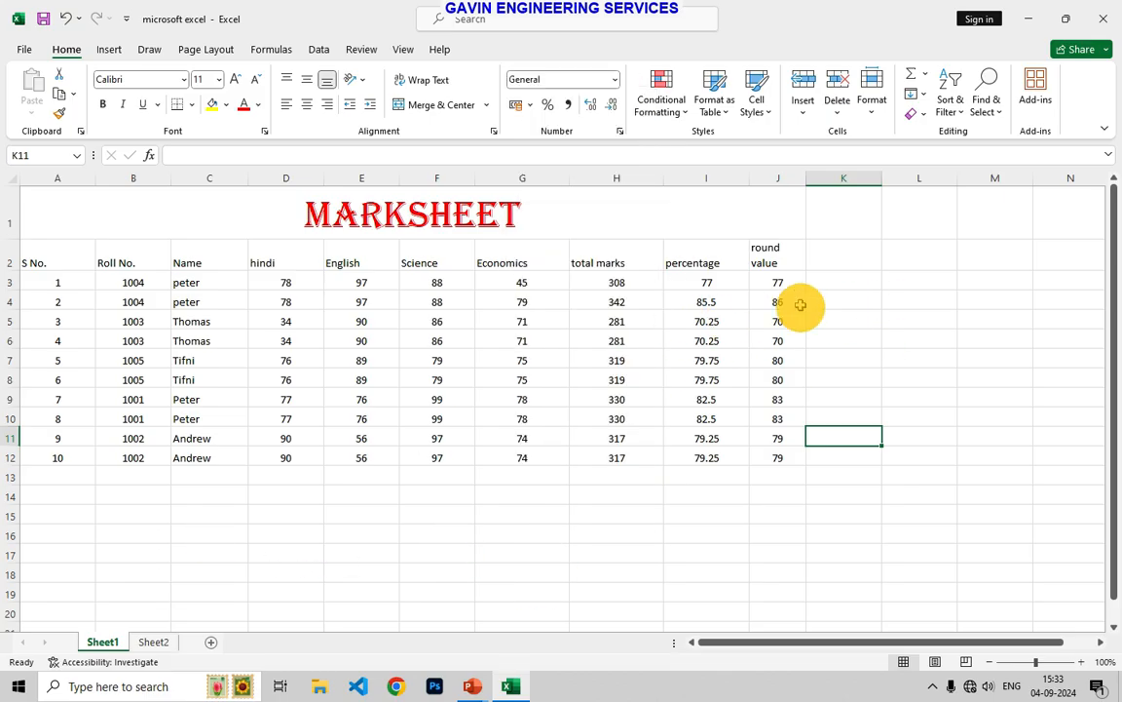
# - Enter the decimal values 0.77, 0.86 and 0.70 in K3:K5, beside the round value column
pyautogui.click(843, 282)
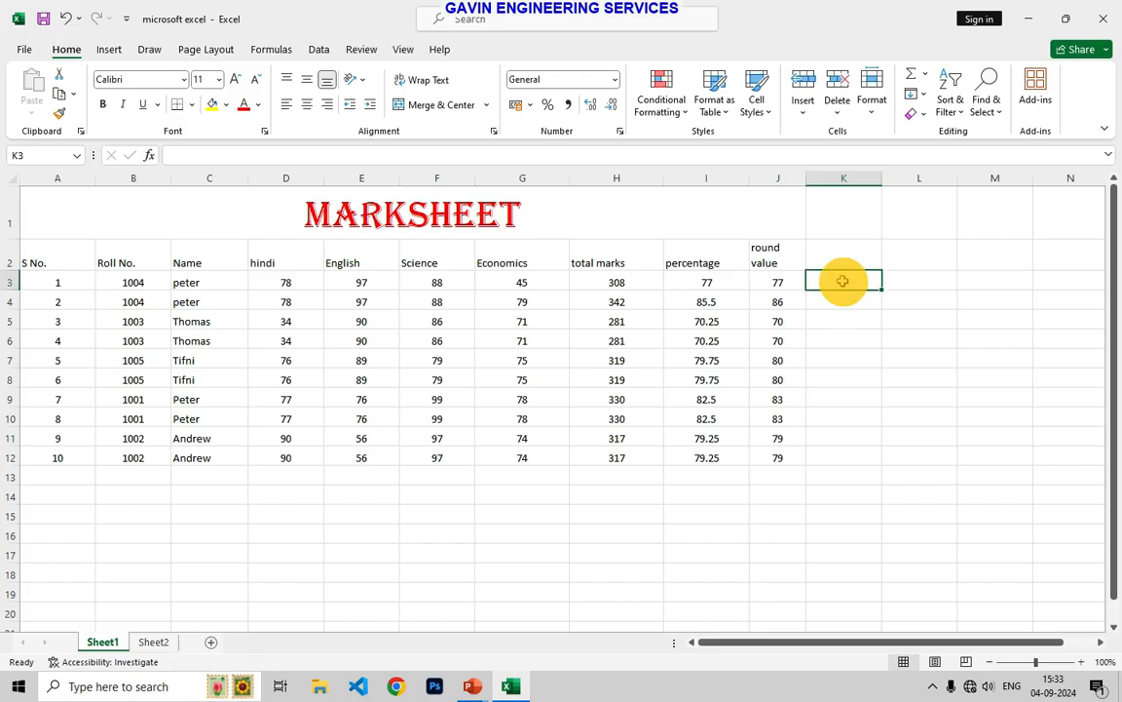
pyautogui.write('0.77')
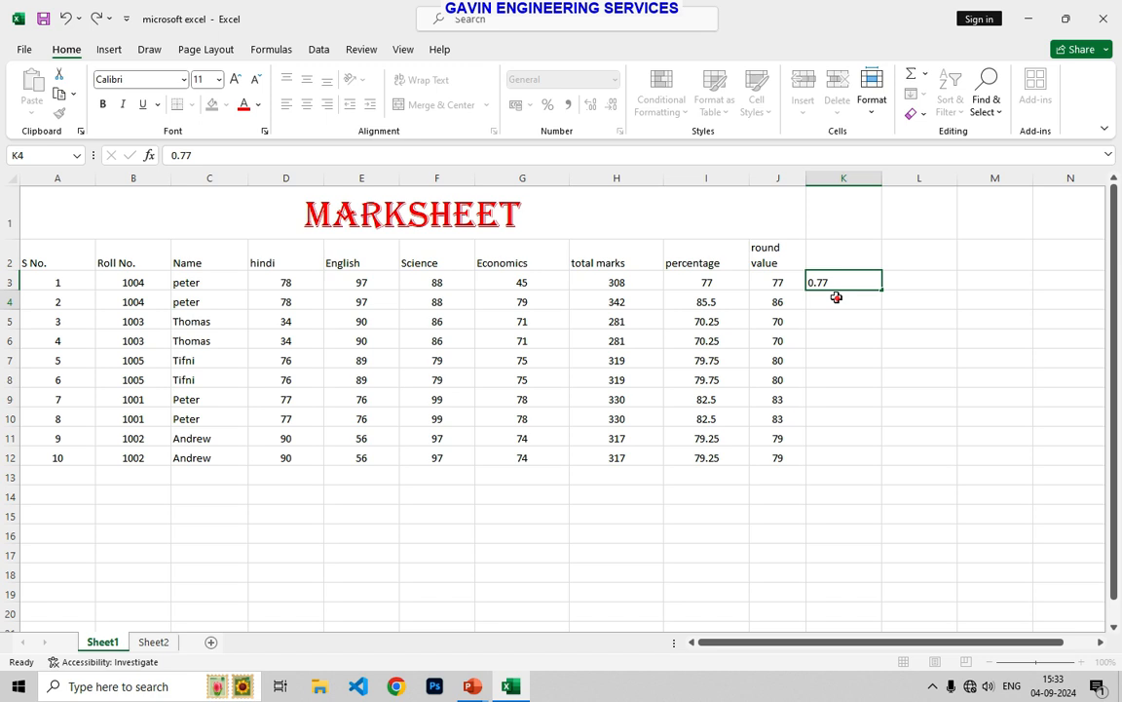
pyautogui.click(835, 297)
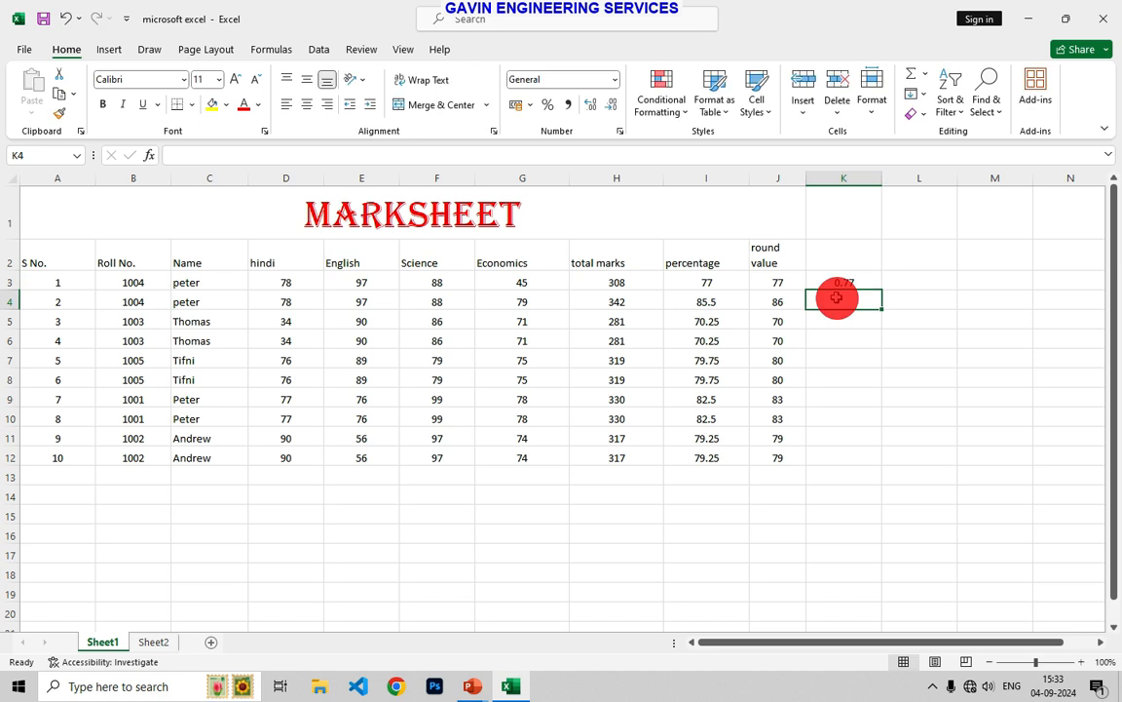
pyautogui.write('0')
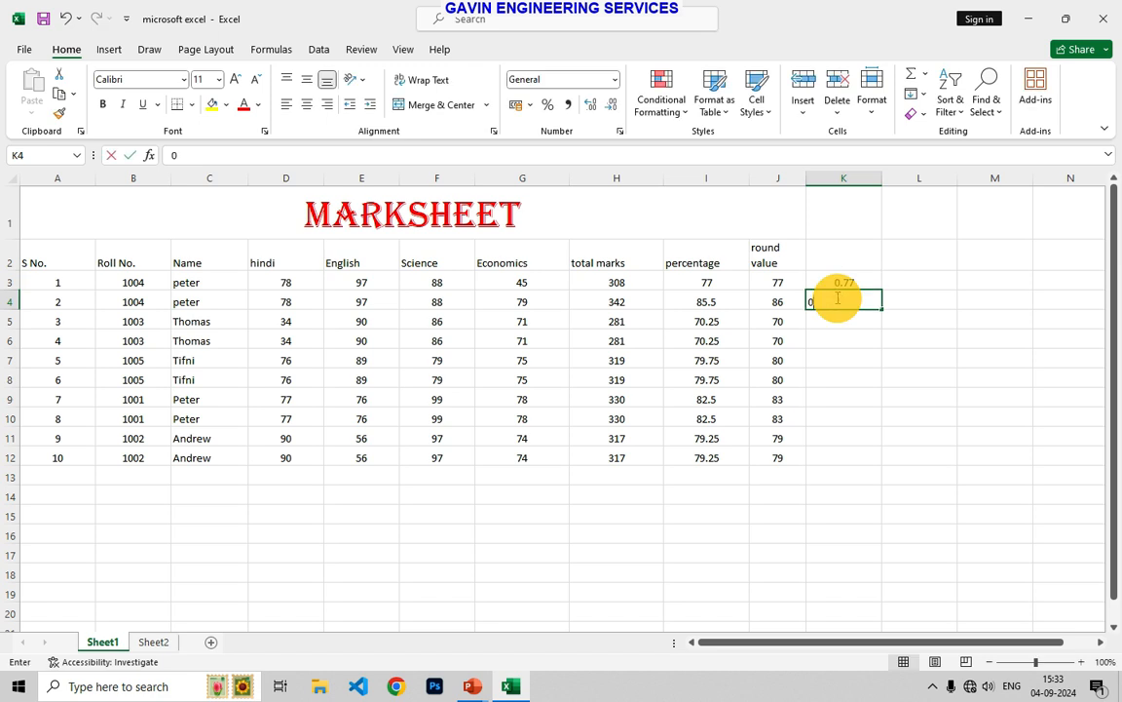
pyautogui.write('.86')
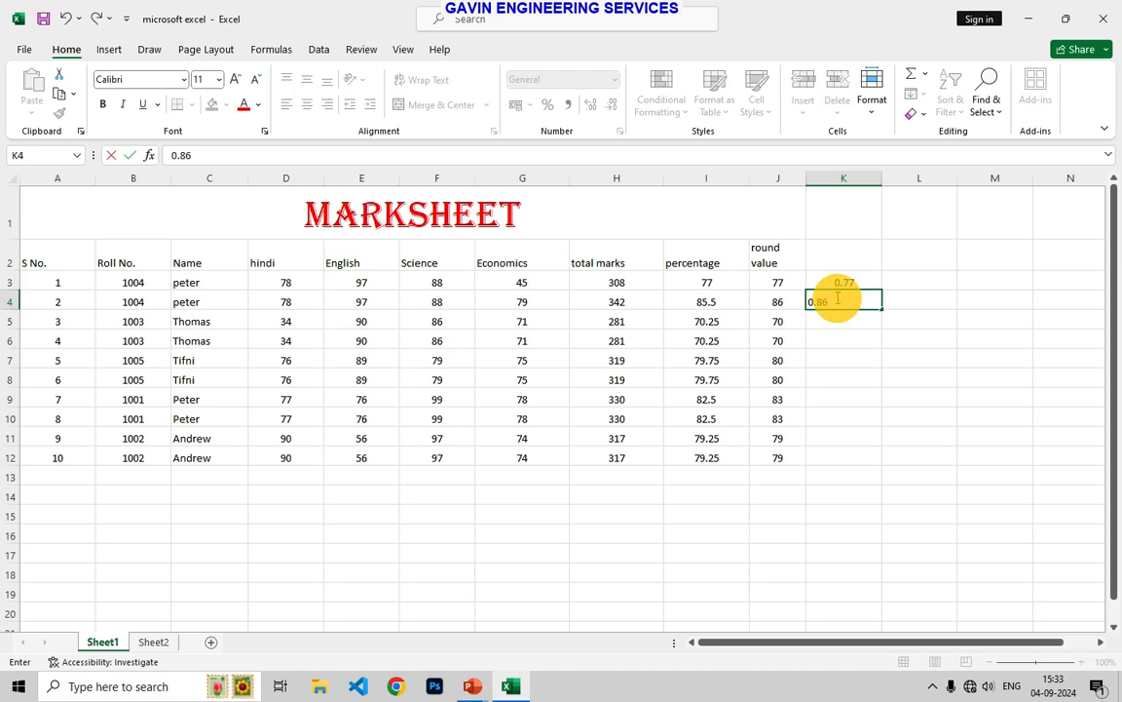
pyautogui.press('Return')
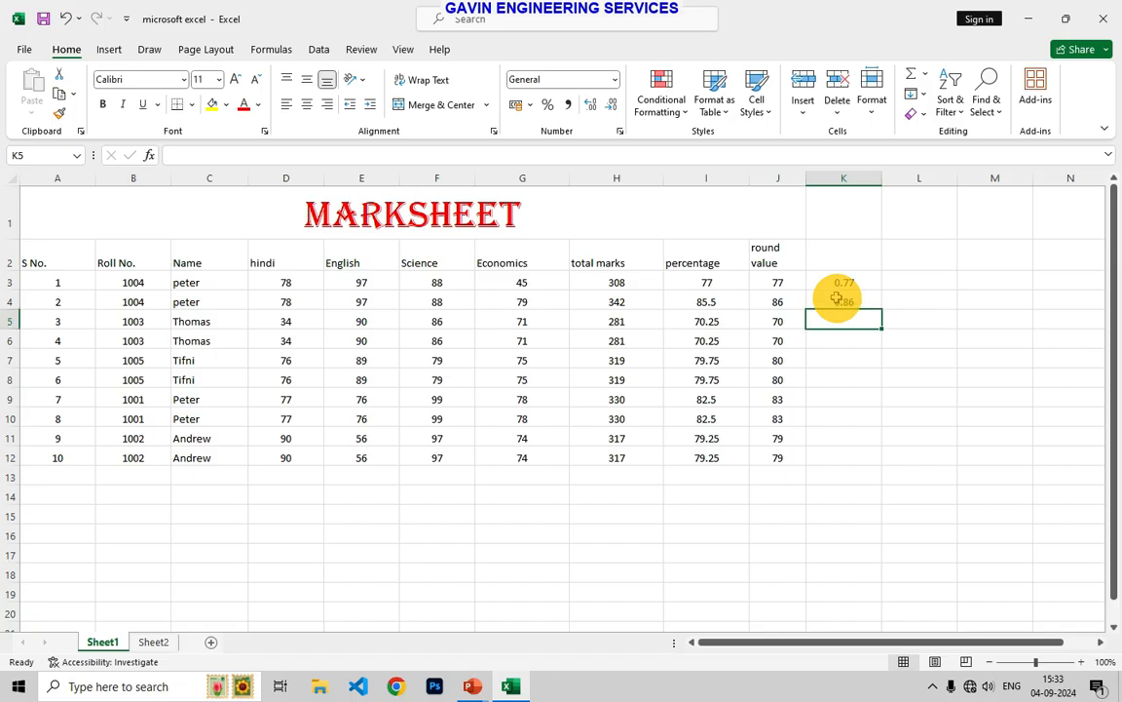
pyautogui.write('0.')
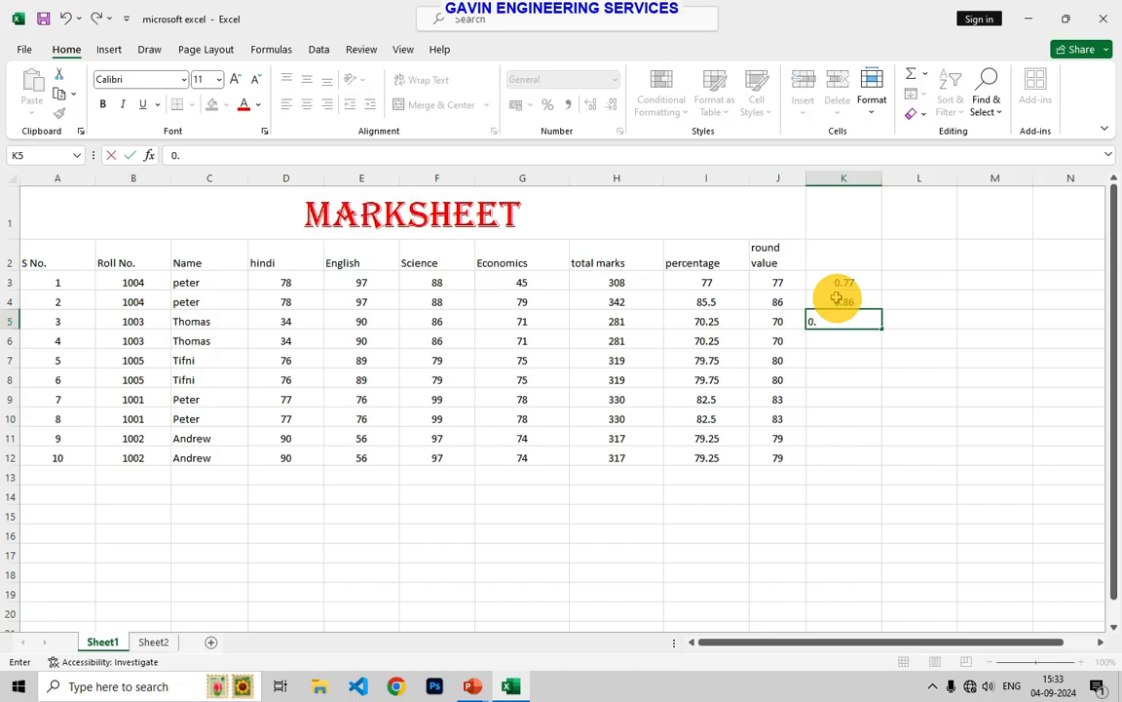
pyautogui.write('70')
pyautogui.click(847, 341)
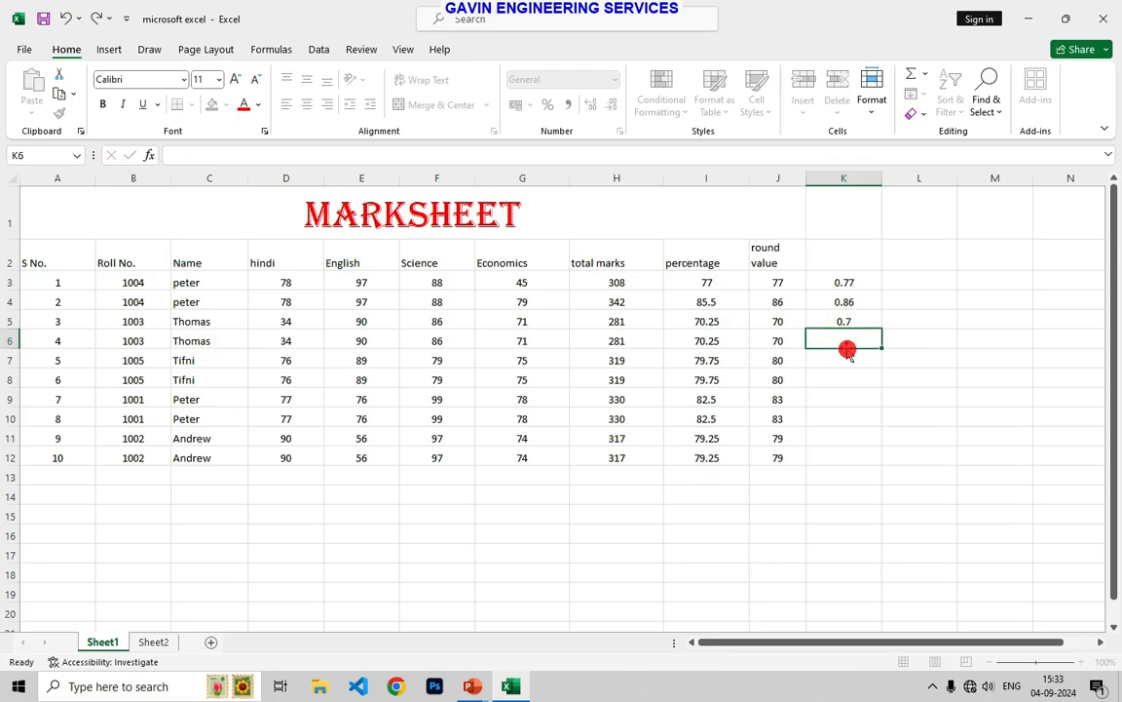
# - Use Flash Fill to fill the rest of K3:K12 from the decimal values already entered
pyautogui.click(854, 318)
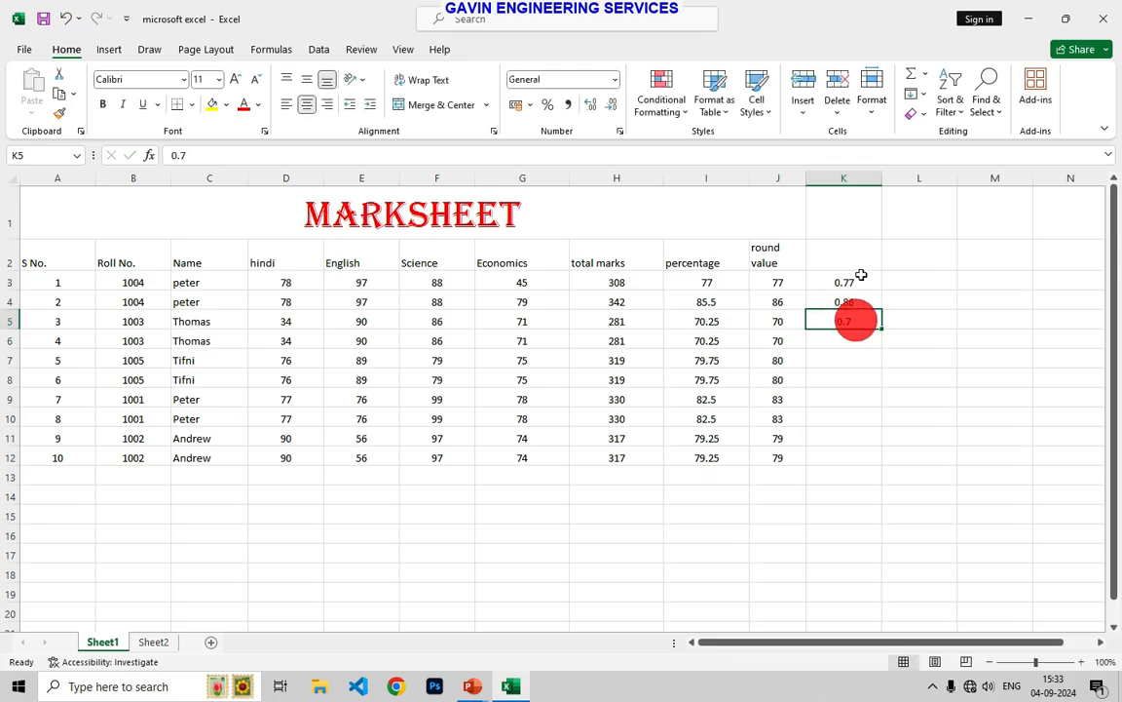
pyautogui.click(859, 282)
pyautogui.moveTo(858, 281); pyautogui.dragTo(850, 452)
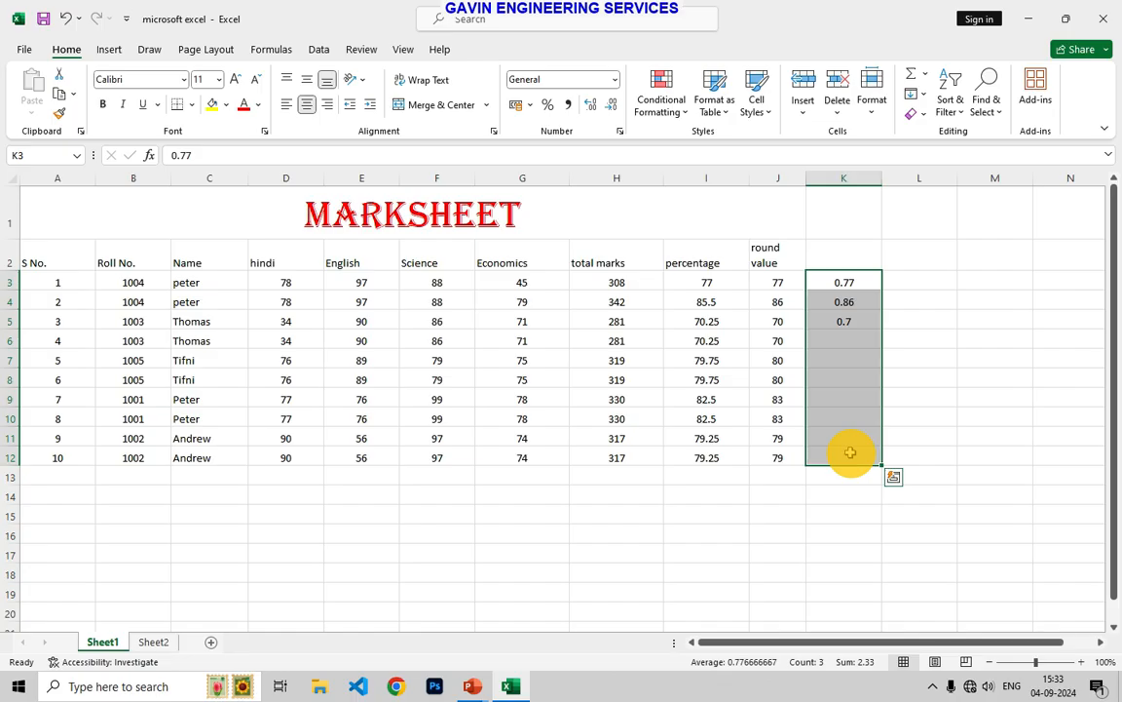
pyautogui.hotkey('ctrl', 'e')
pyautogui.click(849, 472)
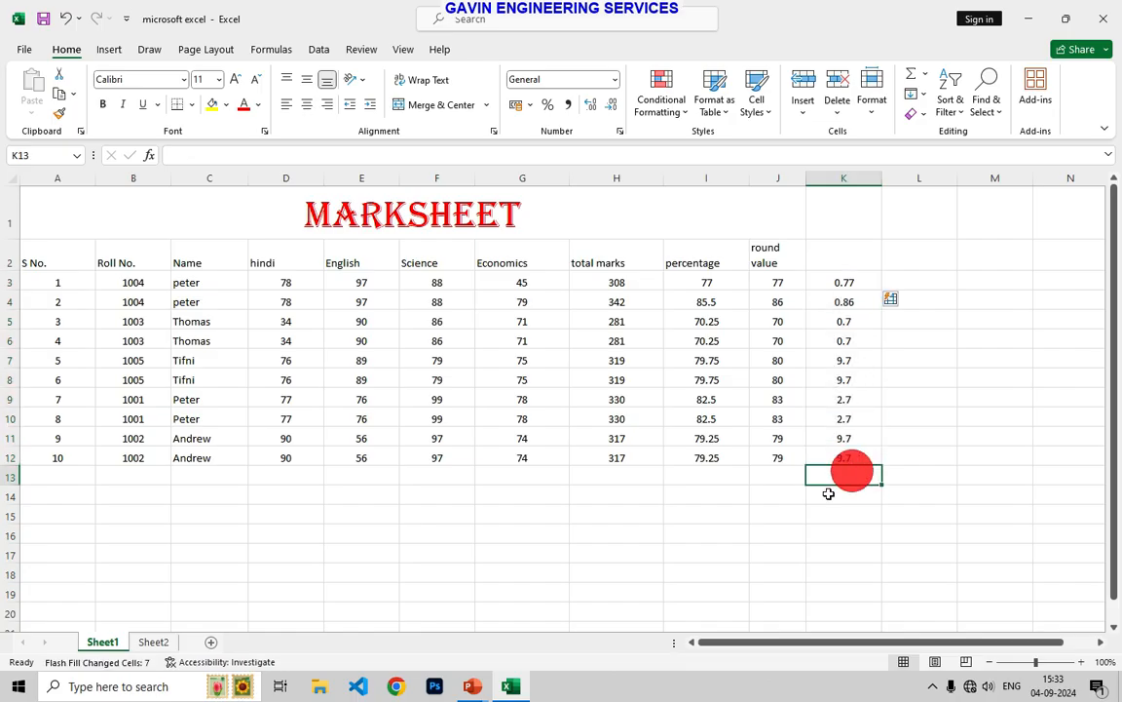
# - Apply the Percentage number format to K3:K12
pyautogui.moveTo(850, 282); pyautogui.dragTo(852, 458)
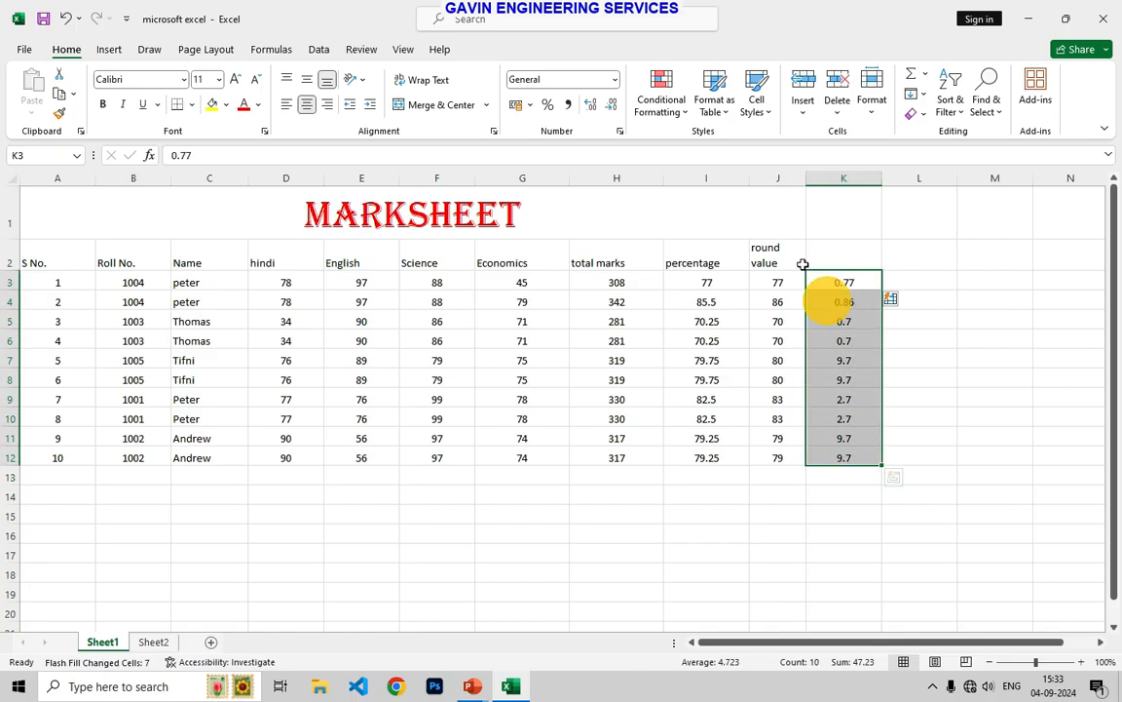
pyautogui.click(615, 79)
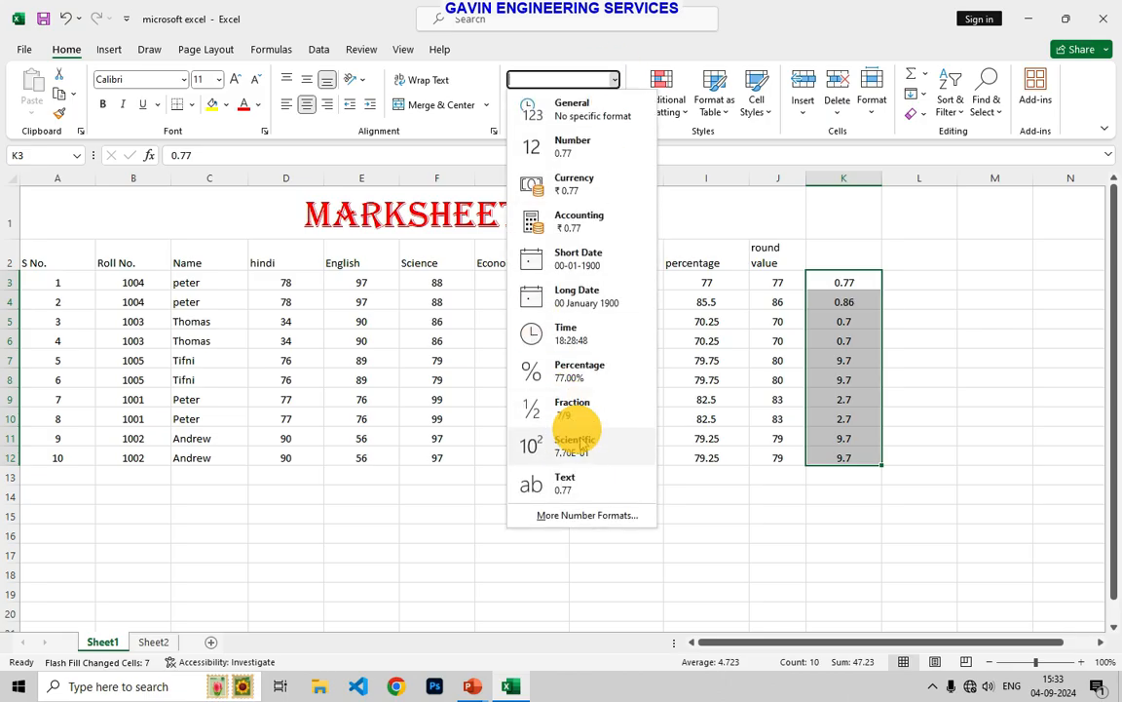
pyautogui.click(575, 385)
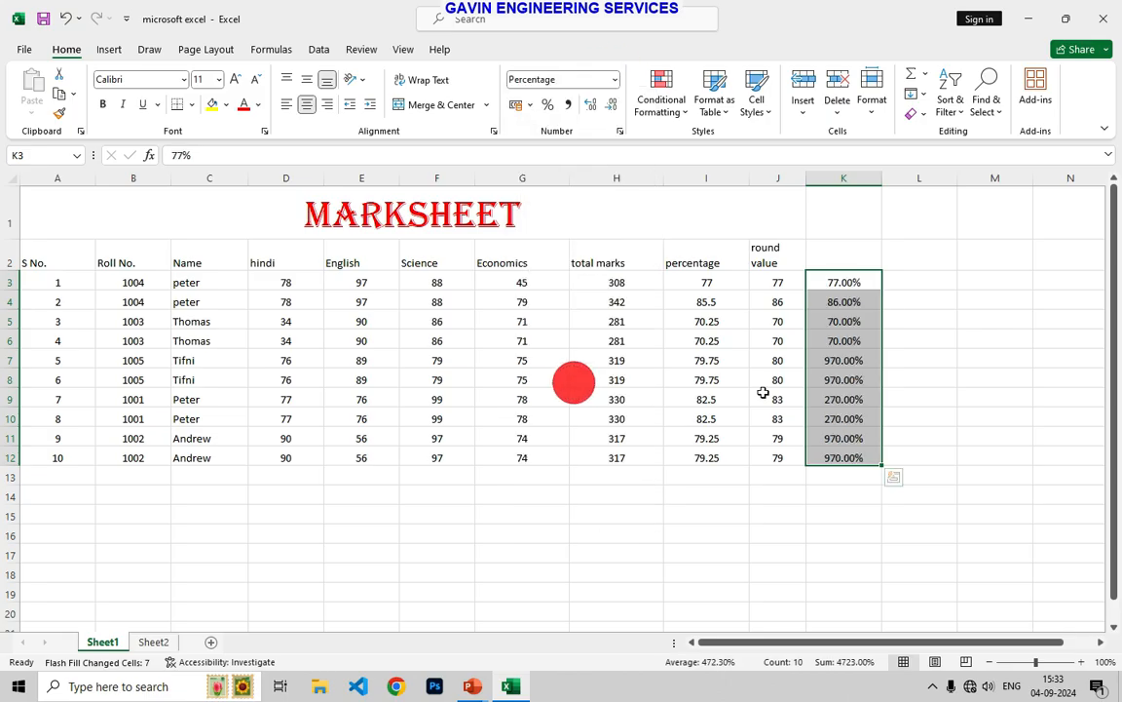
pyautogui.click(820, 419)
# - Clear the contents of K3:K12
pyautogui.moveTo(867, 283); pyautogui.dragTo(844, 463)
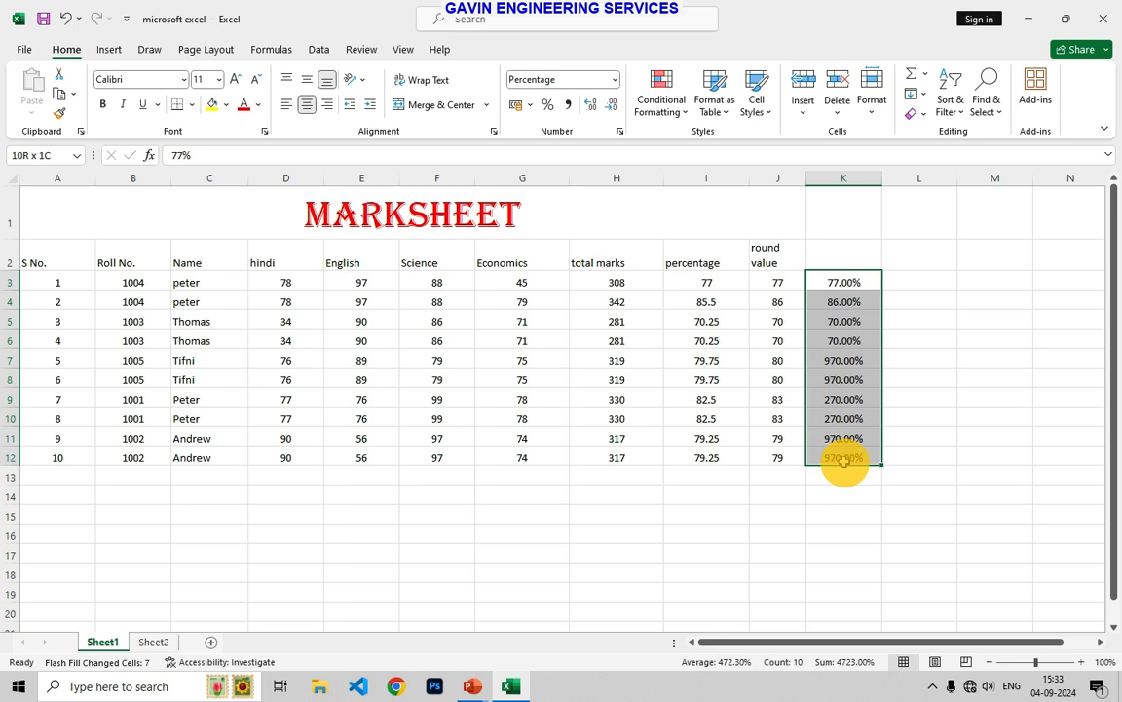
pyautogui.press('Delete')
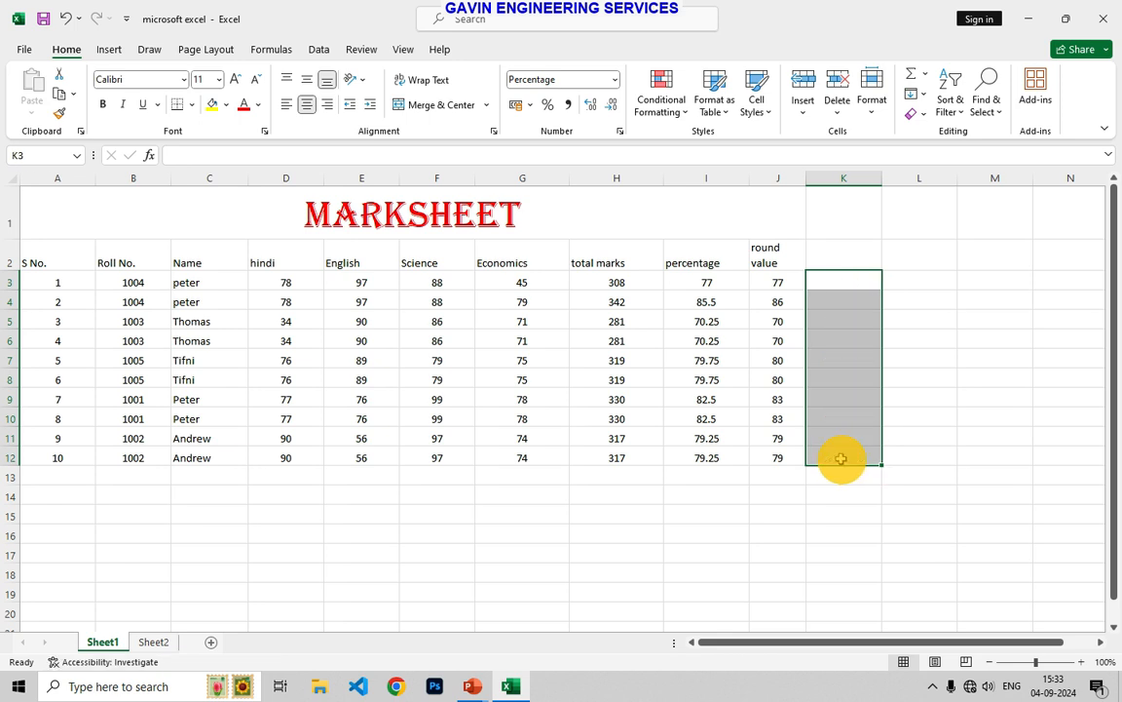
pyautogui.click(896, 416)
# - Enter 0.9 in the percentage-formatted cell K3
pyautogui.click(865, 282)
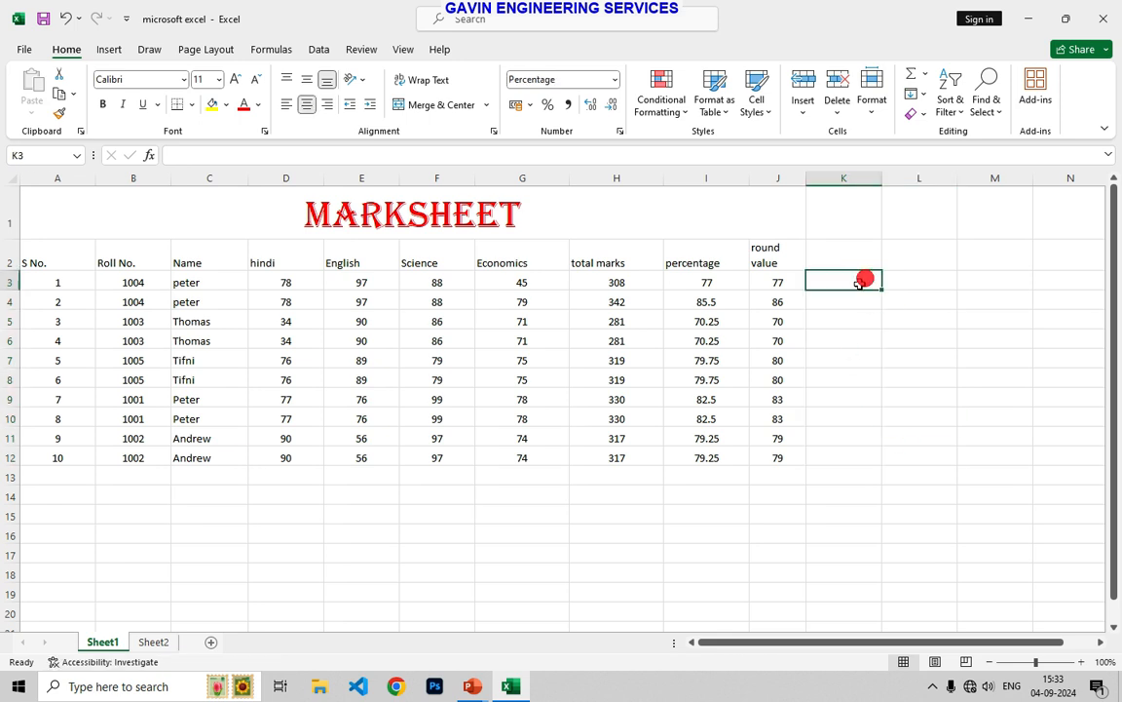
pyautogui.write('=')
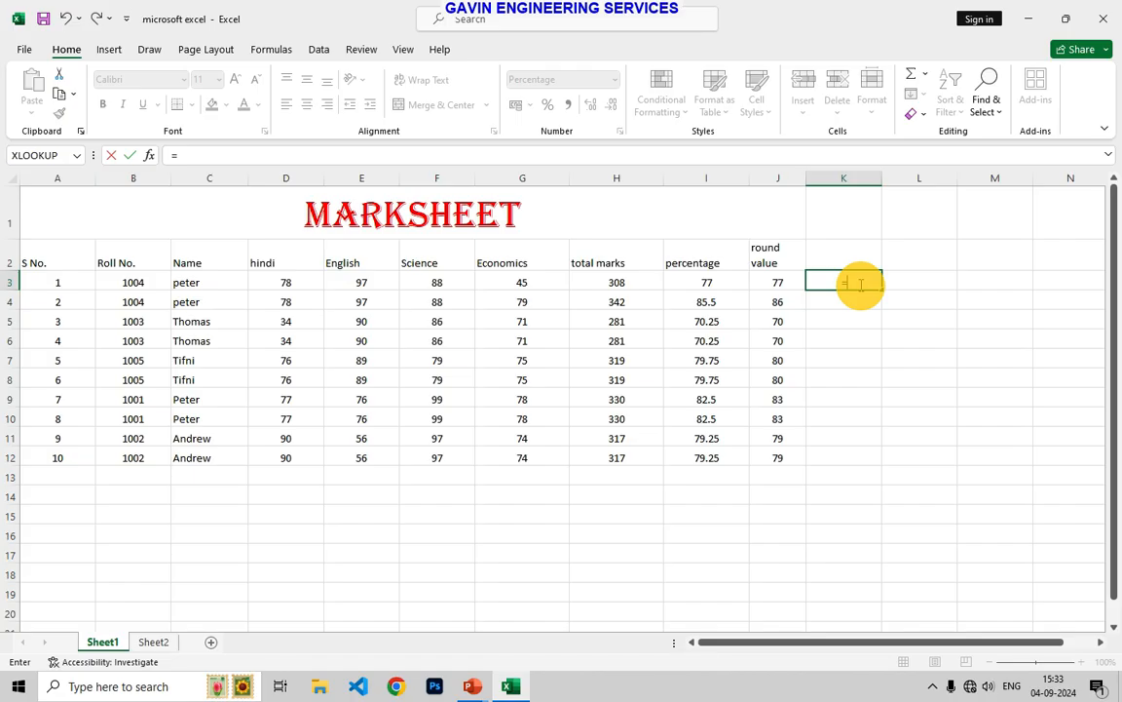
pyautogui.press('BackSpace')
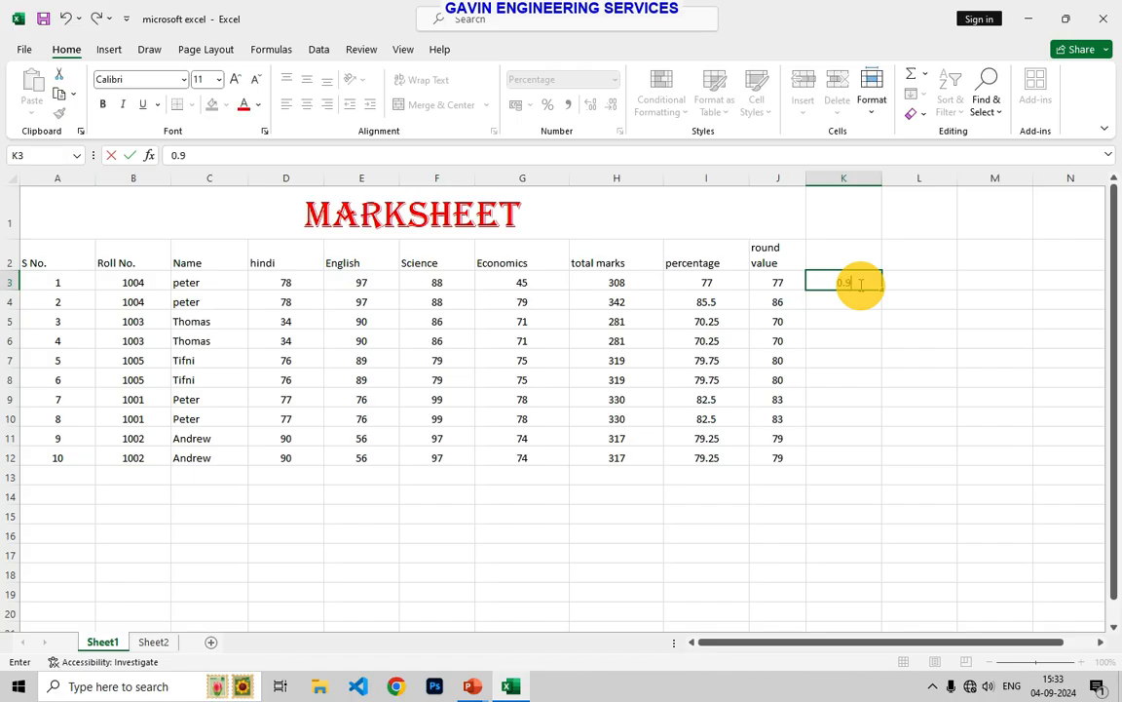
pyautogui.write('0.9')
pyautogui.press('Return')
pyautogui.click(860, 283)
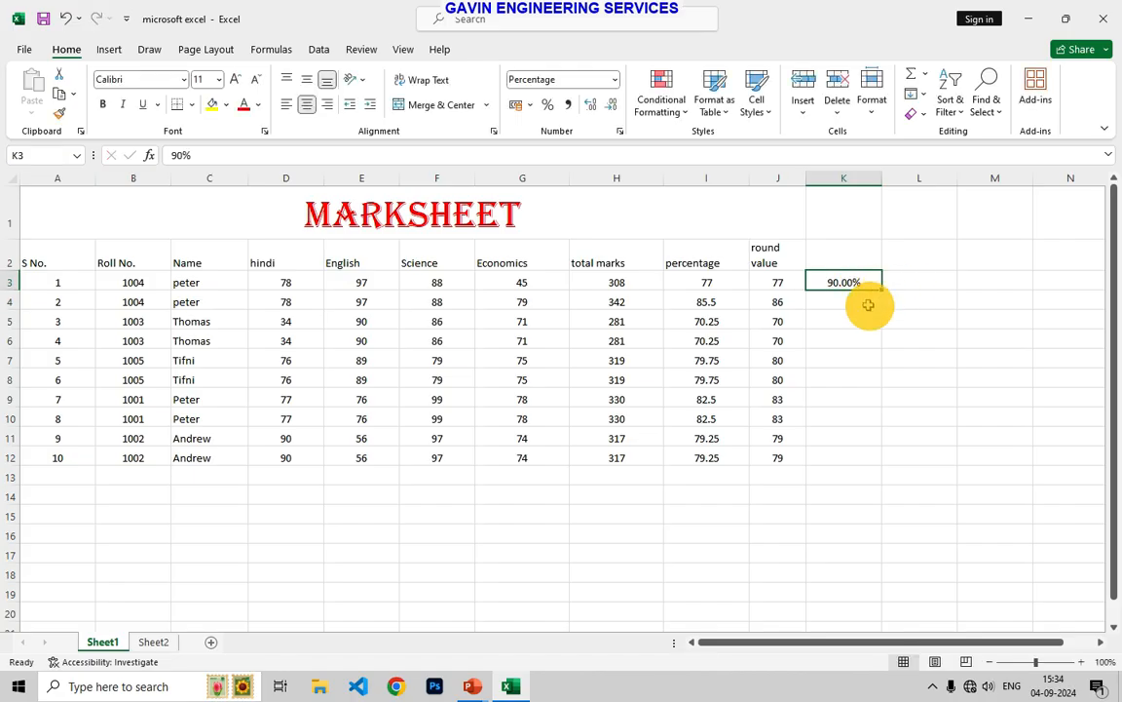
pyautogui.click(868, 304)
# - Reduce the percentage in K3 by two decimal places so it displays as a whole percent
pyautogui.click(854, 280)
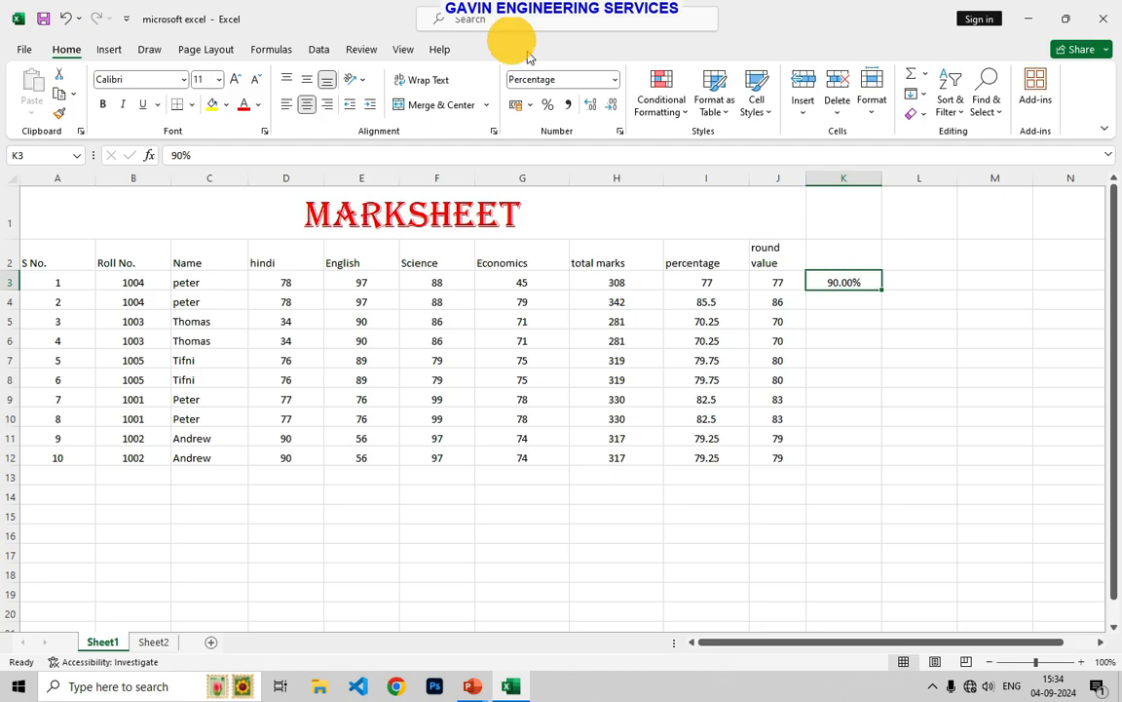
pyautogui.click(610, 105)
pyautogui.click(610, 105)
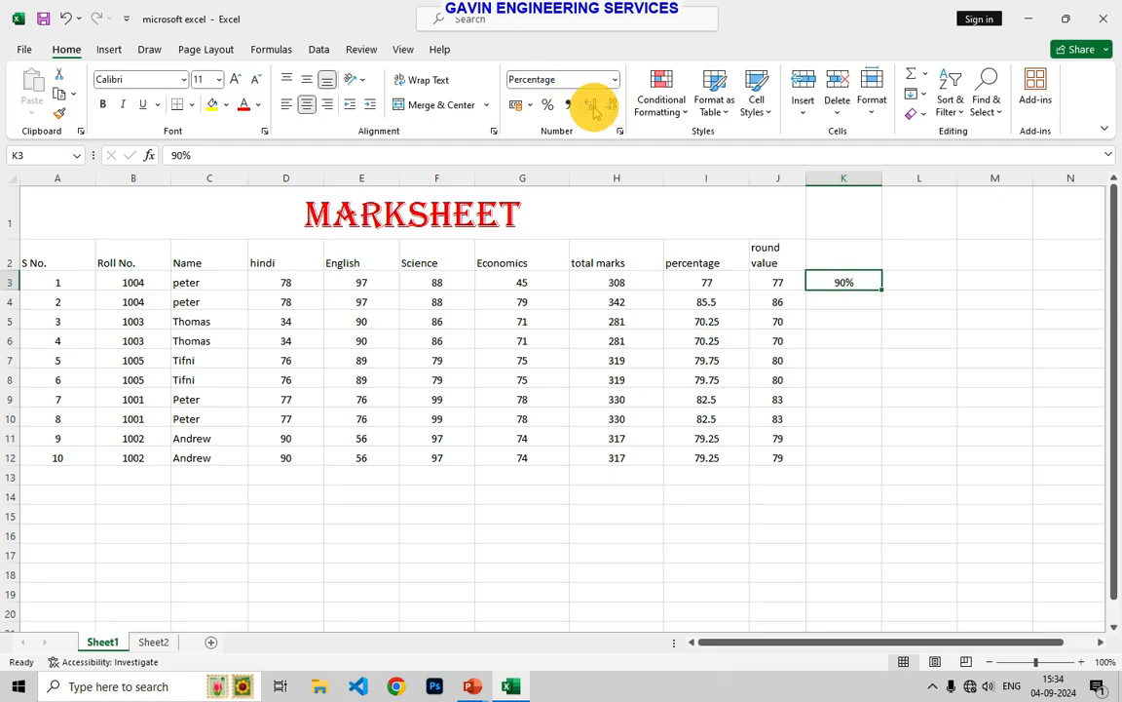
# - Try showing extra decimal places on the percentage in K3, and reduce it back to a whole percent
pyautogui.click(595, 109)
pyautogui.click(595, 109)
pyautogui.click(595, 109)
pyautogui.click(611, 109)
pyautogui.click(611, 109)
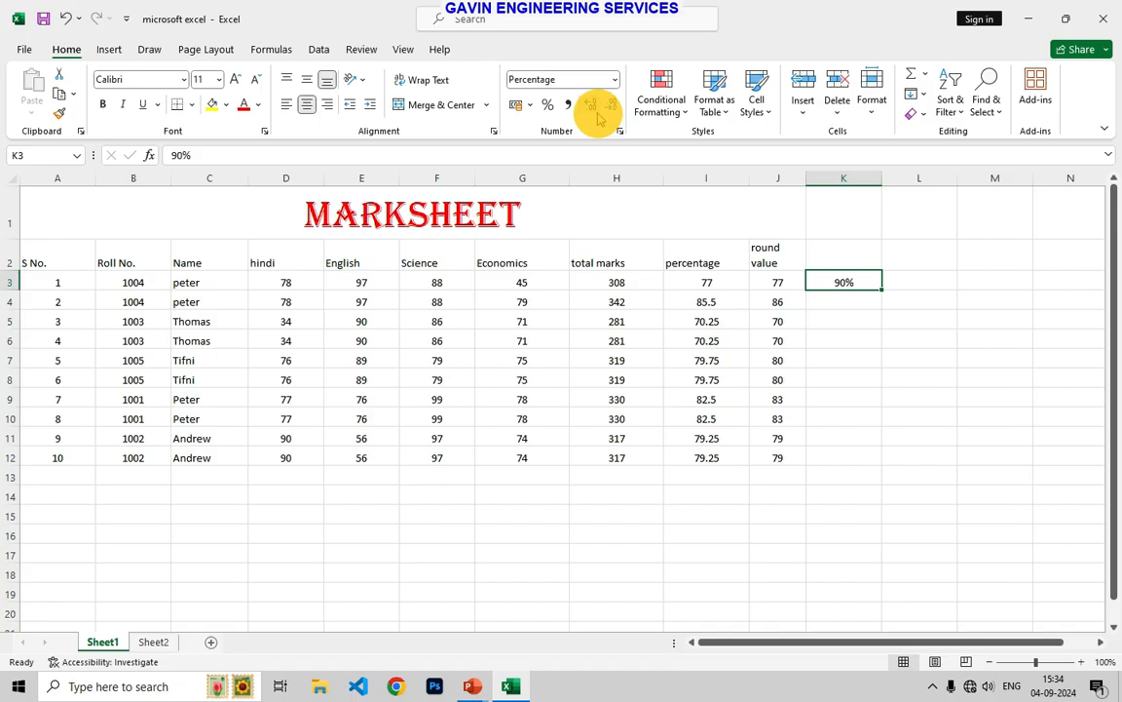
pyautogui.click(830, 319)
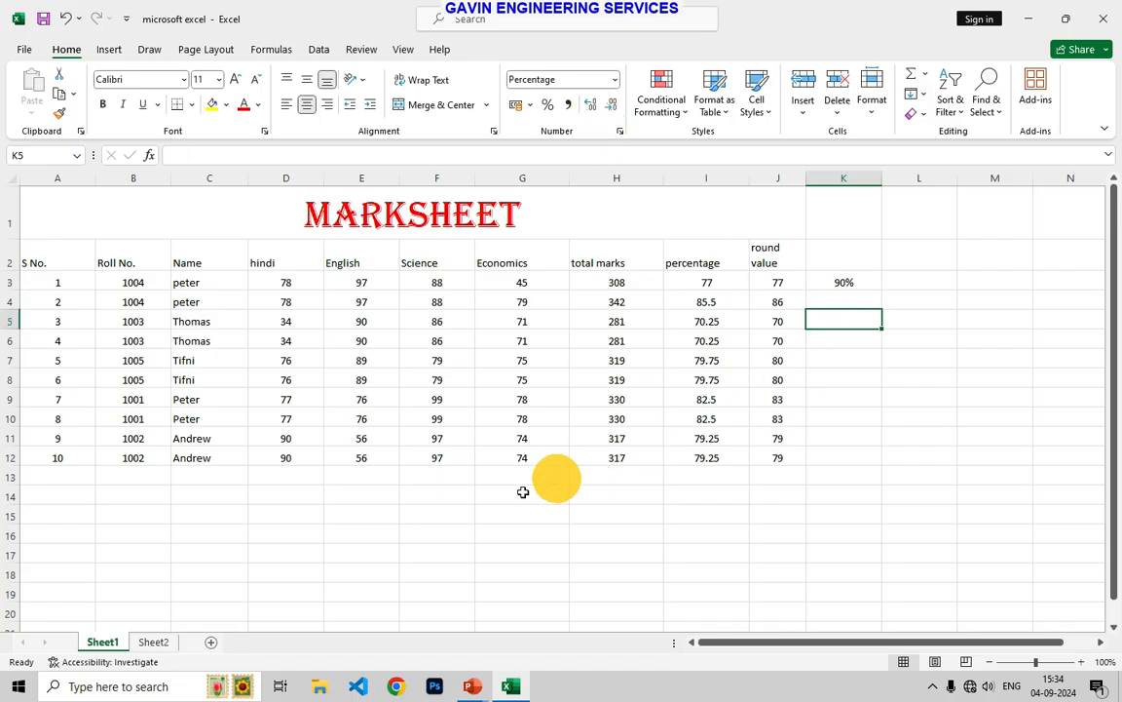
pyautogui.click(419, 549)
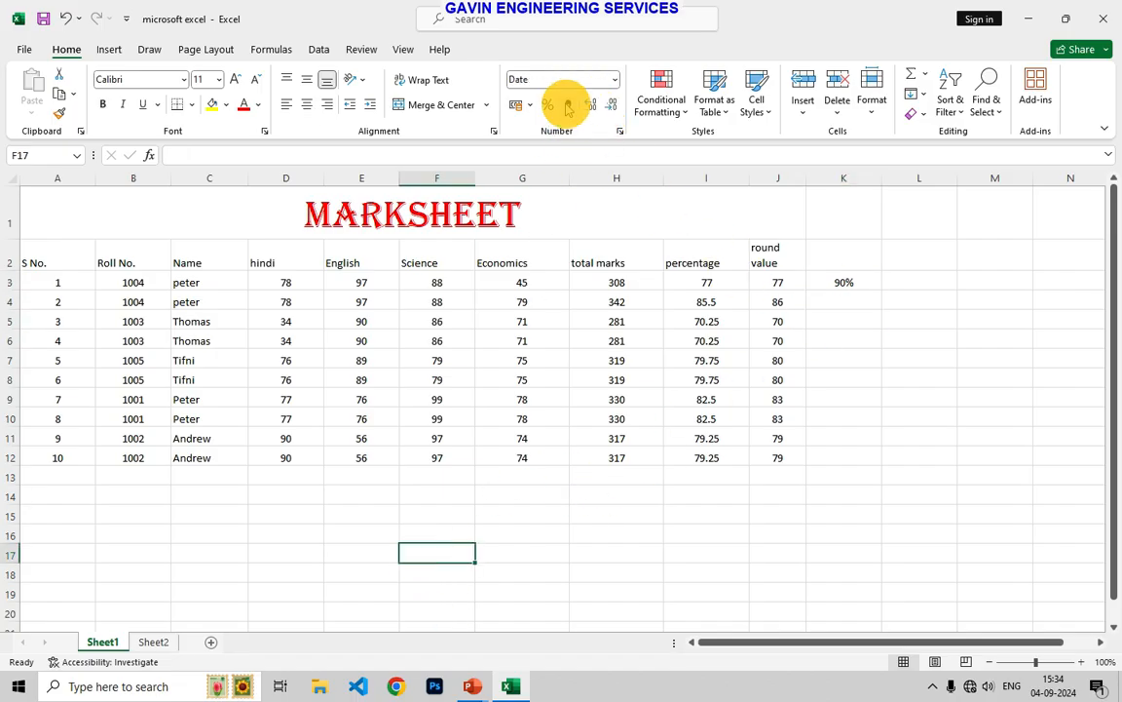
pyautogui.click(529, 105)
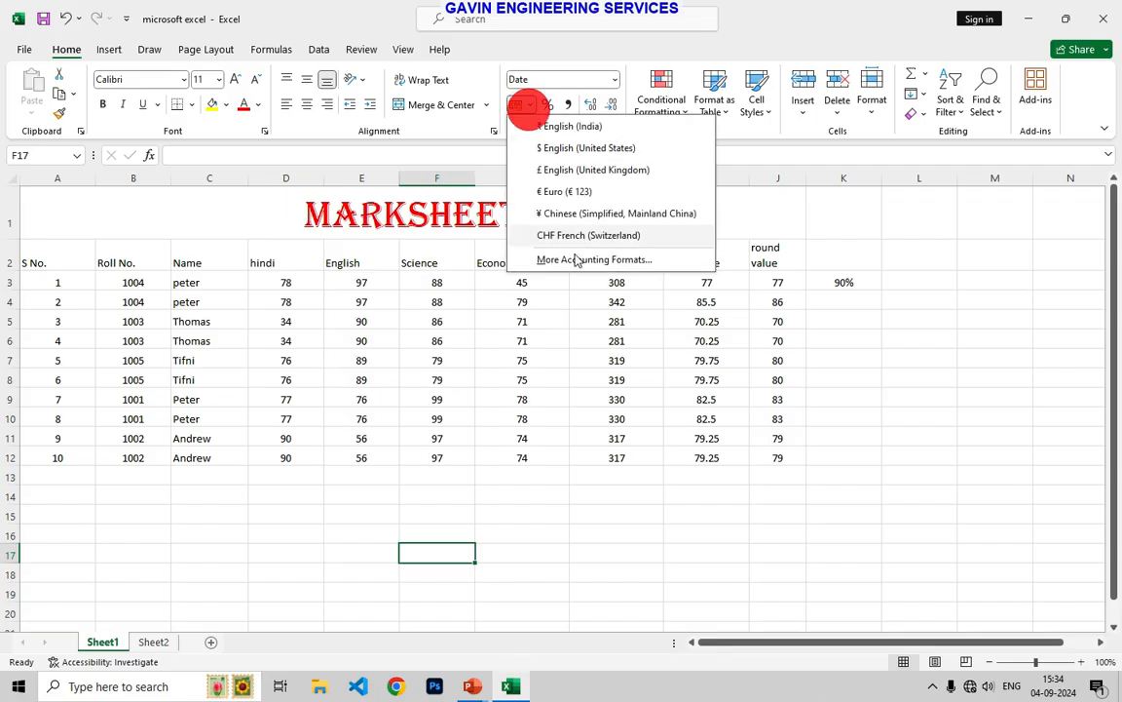
pyautogui.click(791, 239)
# - Enter the numbers 54656, 6867, 67, 768, 78, 58578, 6787, 67857 and 6795678 down cells D16:D24
pyautogui.click(274, 529)
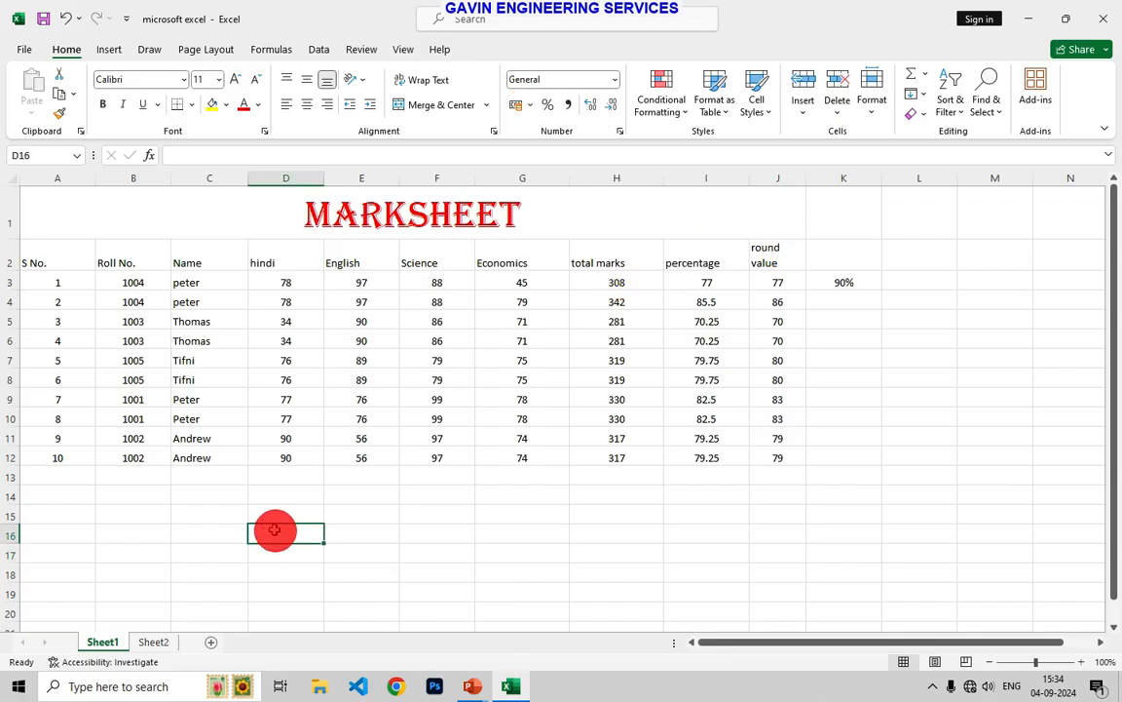
pyautogui.write('54656')
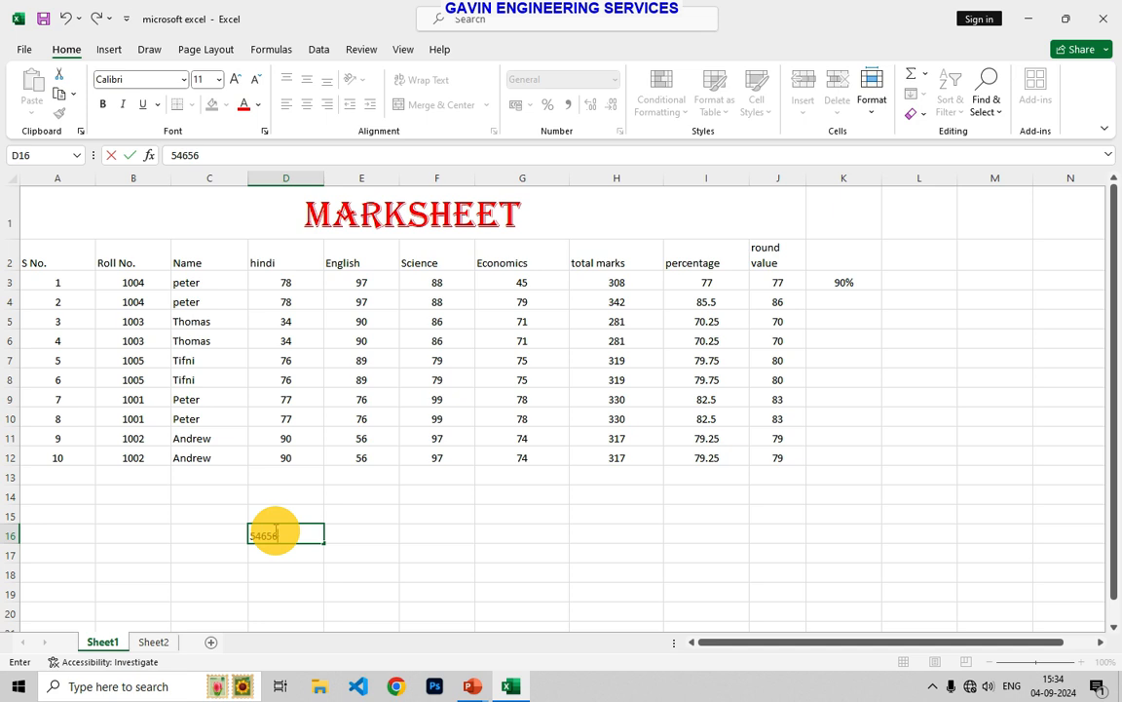
pyautogui.press('Return')
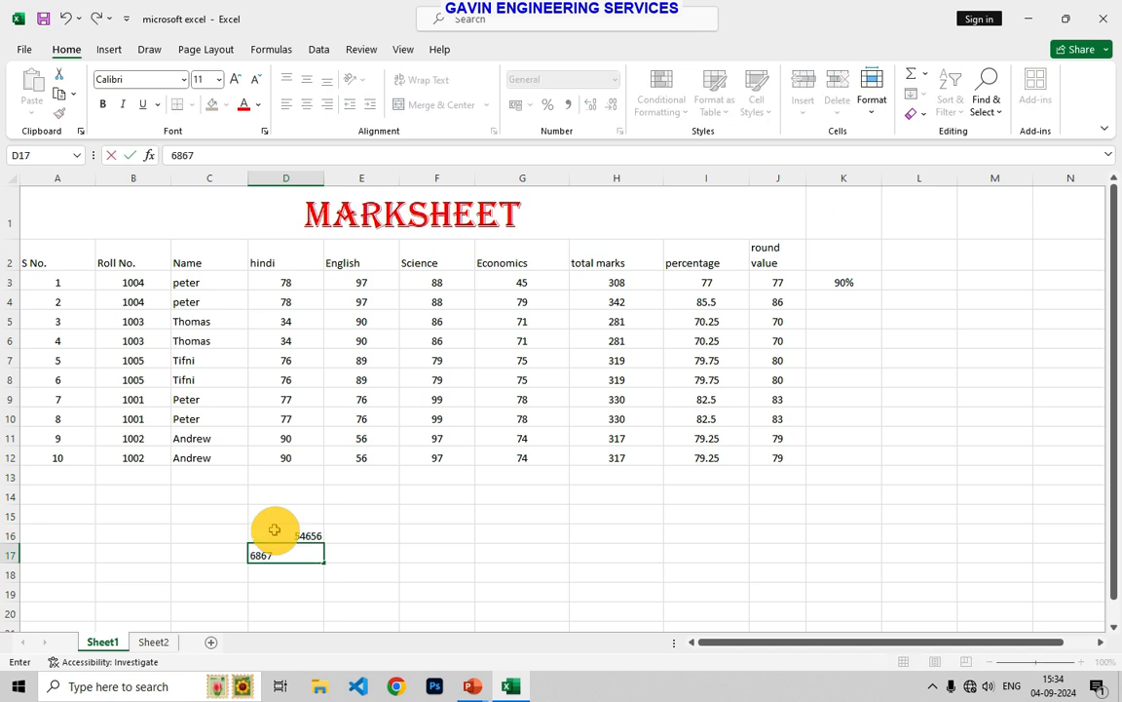
pyautogui.press('Return')
pyautogui.write('67')
pyautogui.press('Return')
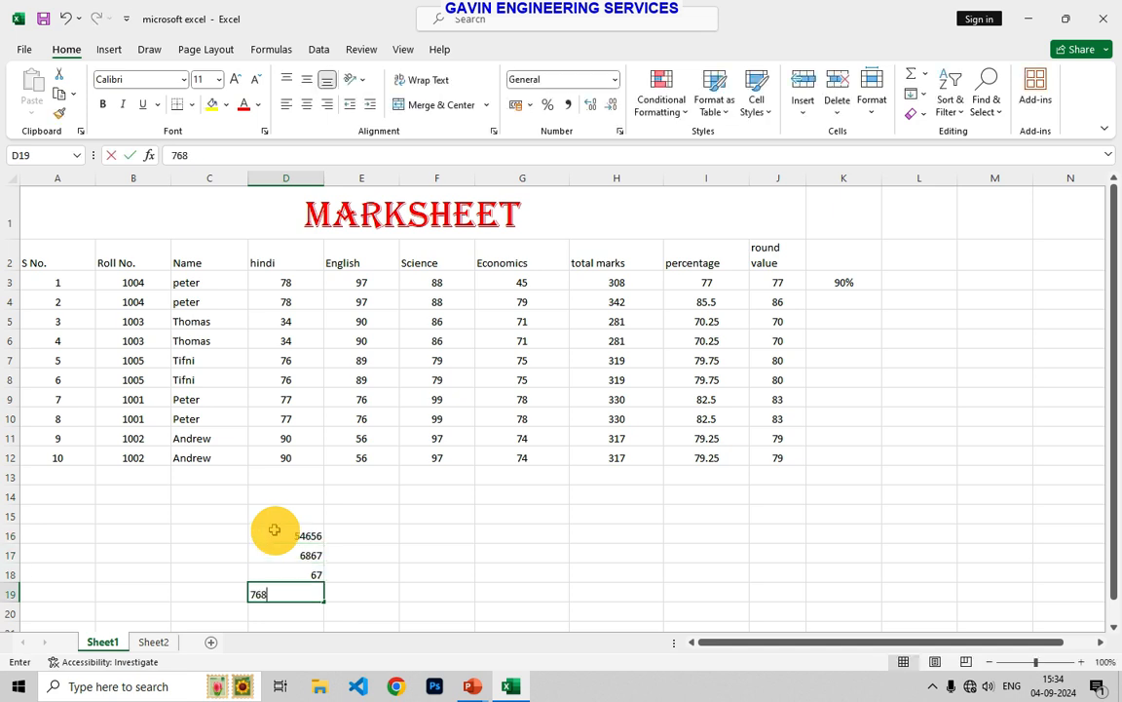
pyautogui.press('Return')
pyautogui.write('78')
pyautogui.press('Return')
pyautogui.write('58578')
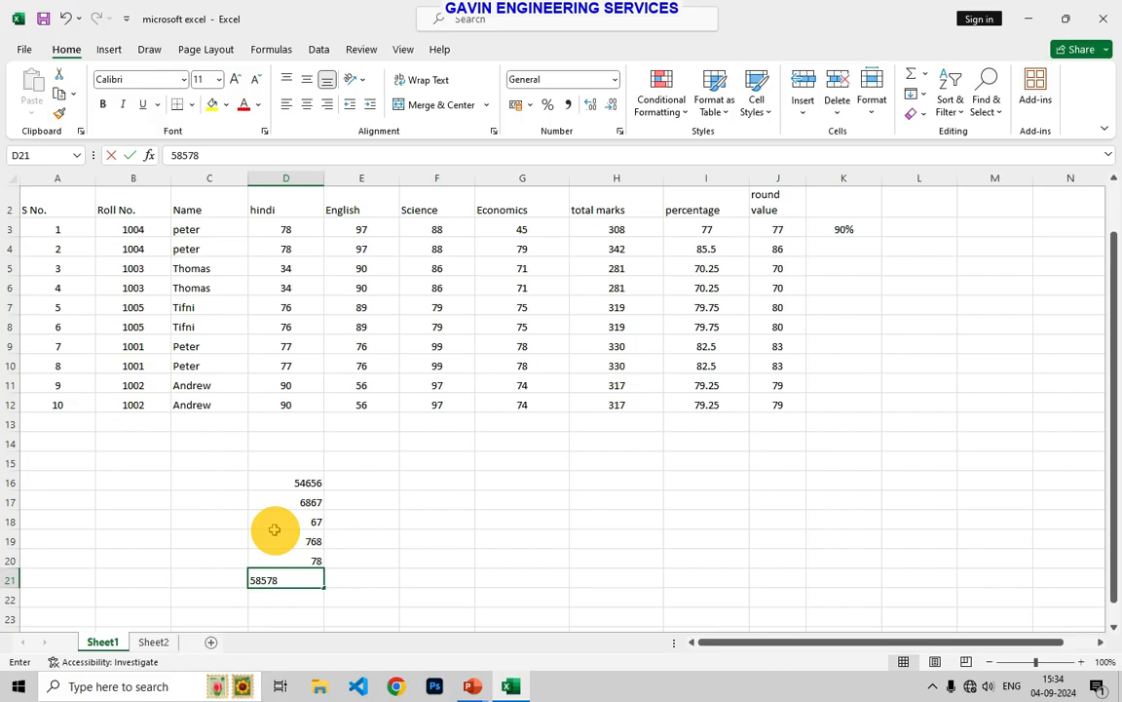
pyautogui.press('Return')
pyautogui.write('6787')
pyautogui.press('Return')
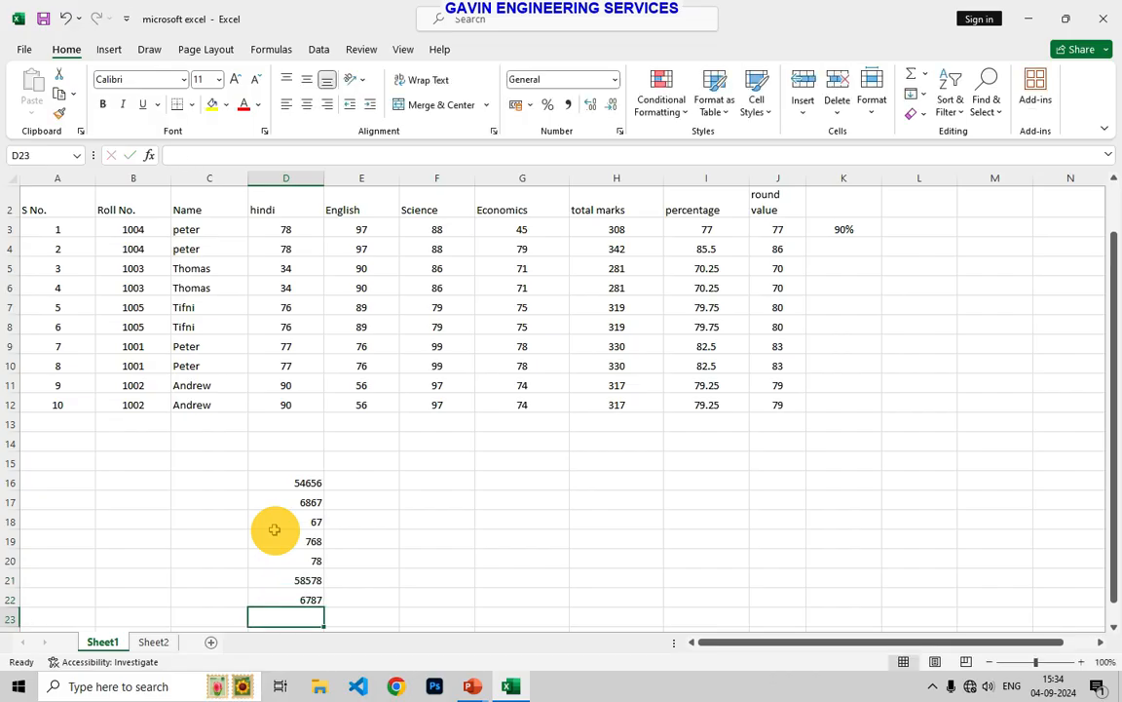
pyautogui.write('67857')
pyautogui.press('Return')
pyautogui.write('6795')
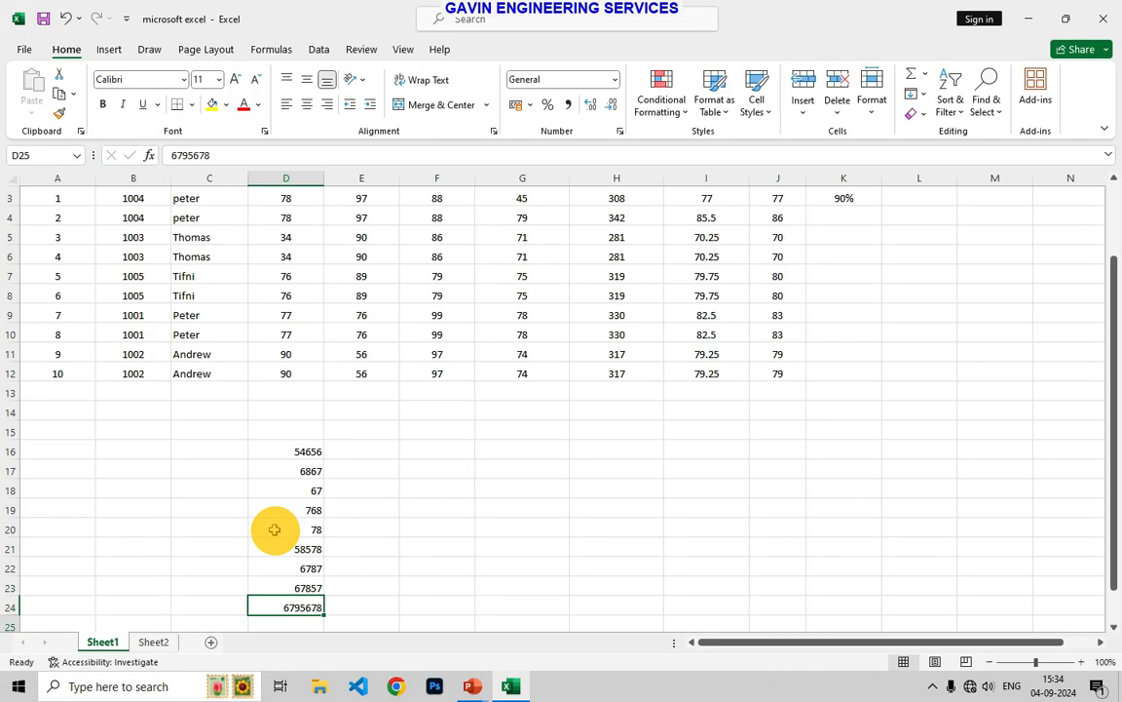
pyautogui.write('678')
pyautogui.press('Return')
# - Apply the Comma Style number format to the numbers in D16:D24
pyautogui.moveTo(297, 430); pyautogui.dragTo(316, 550)
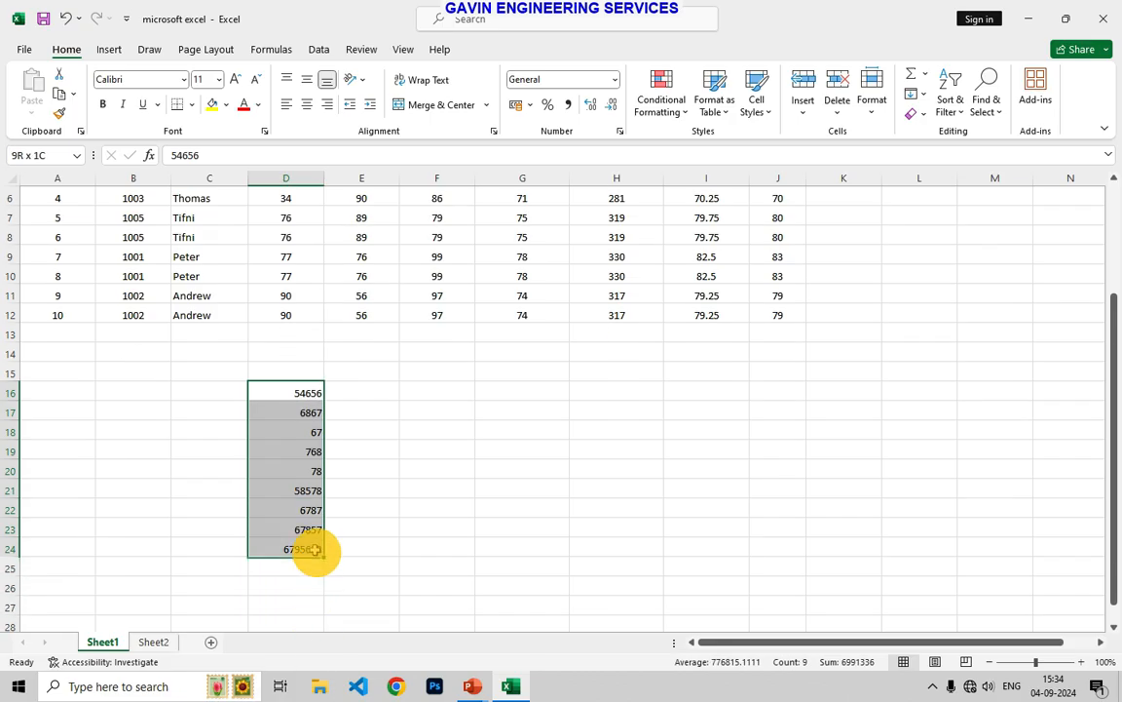
pyautogui.click(568, 104)
pyautogui.click(385, 503)
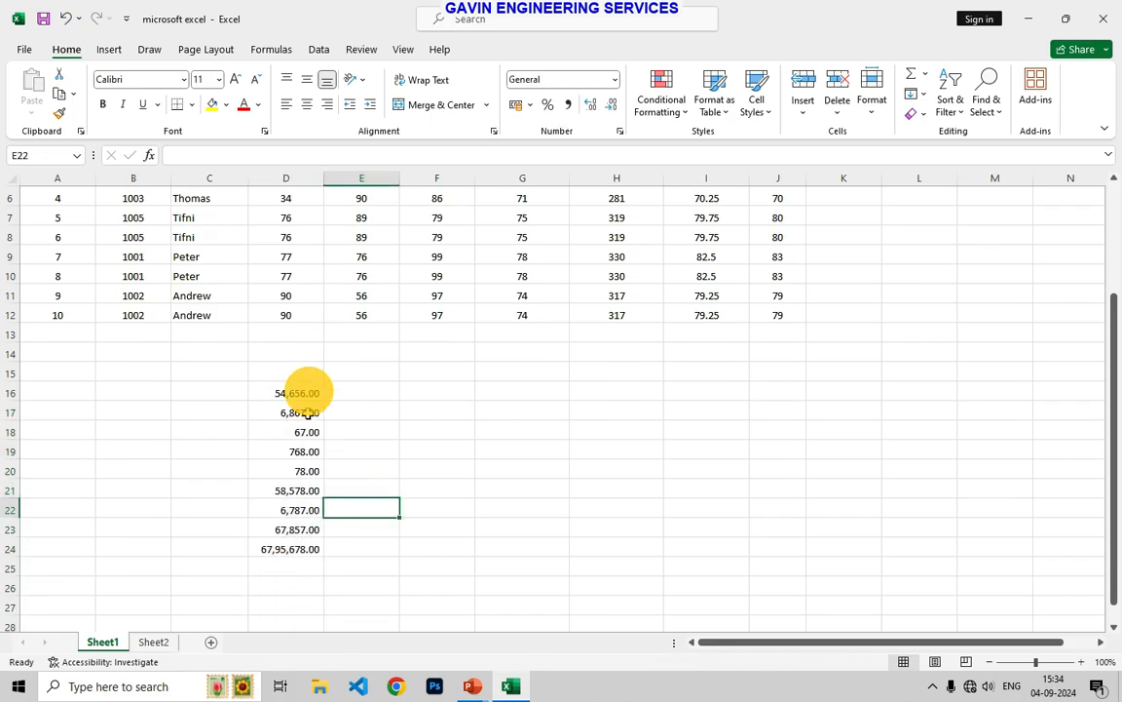
# - Remove both decimal places from the comma-styled numbers in D16:D24
pyautogui.moveTo(298, 383); pyautogui.dragTo(296, 549)
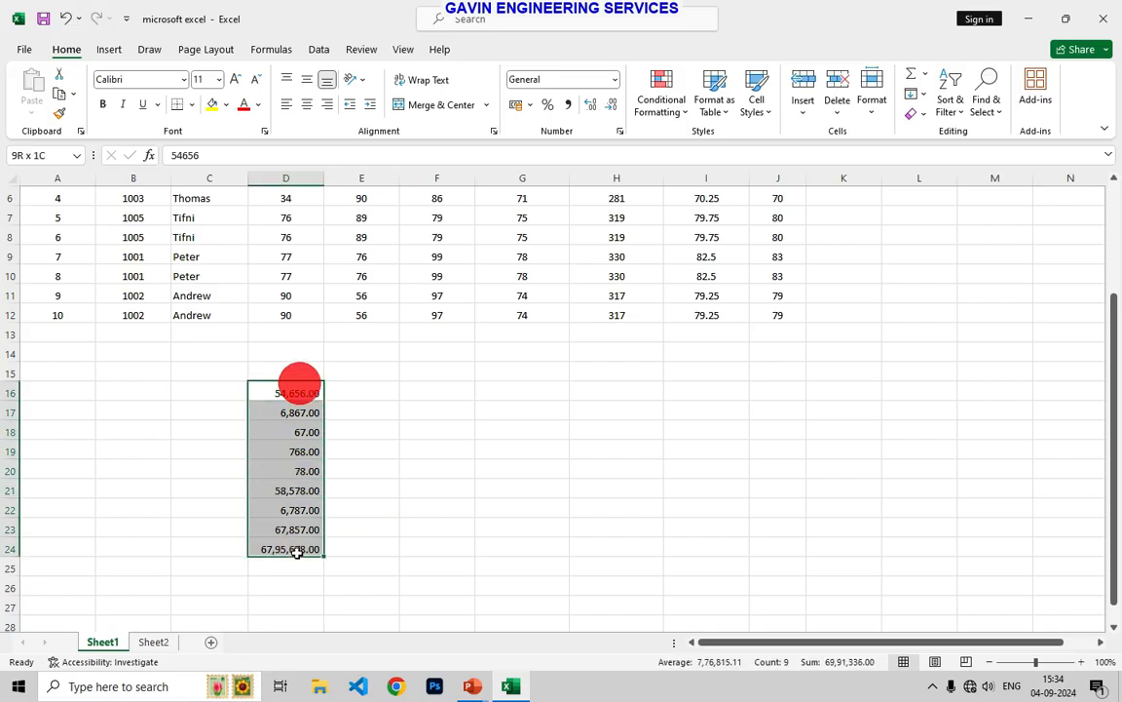
pyautogui.click(606, 104)
pyautogui.click(606, 104)
pyautogui.click(446, 501)
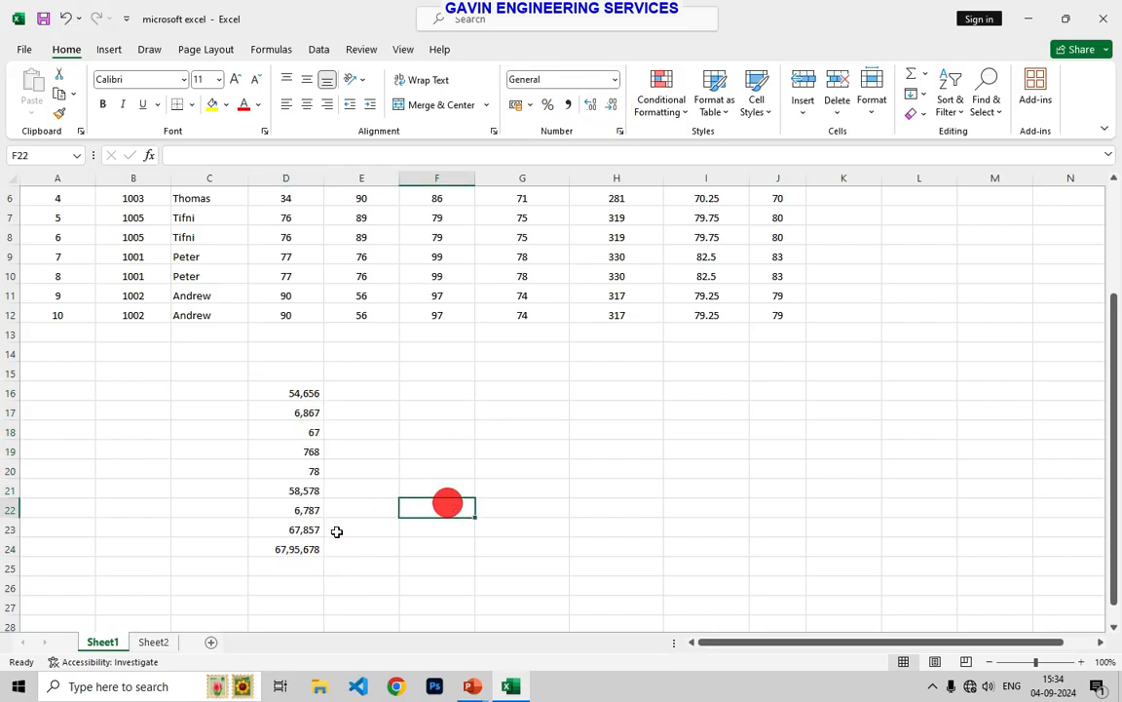
pyautogui.scroll(2, 321, 506)
pyautogui.scroll(-1, 336, 463)
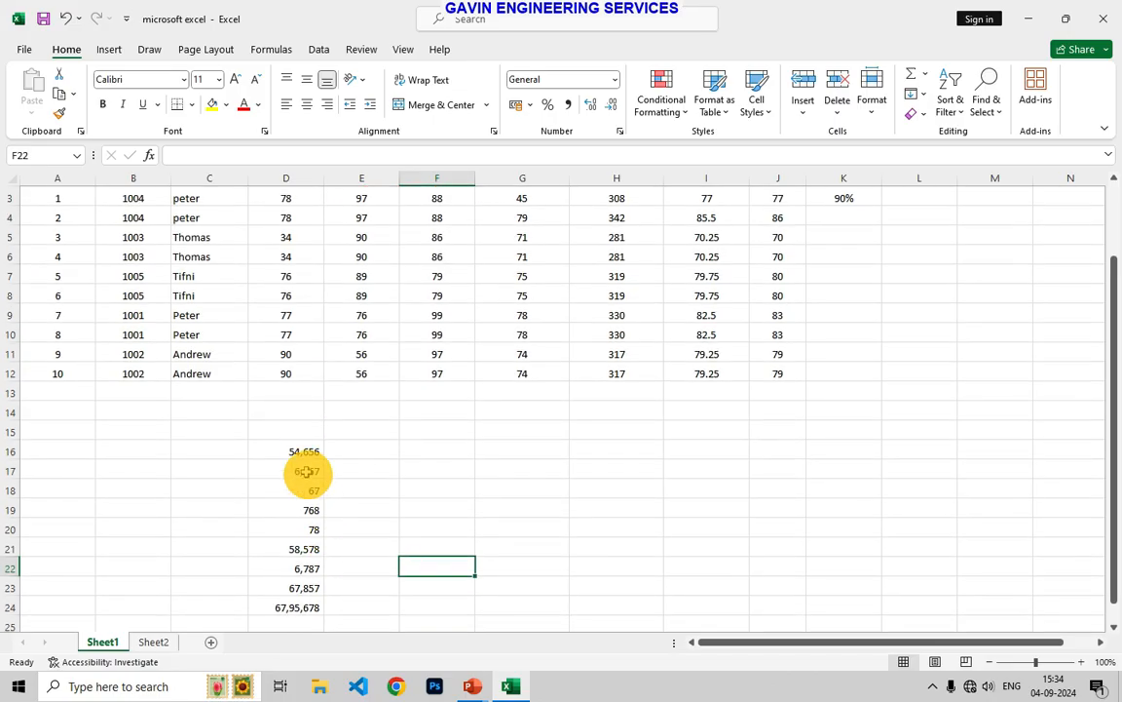
pyautogui.moveTo(303, 451); pyautogui.dragTo(289, 624)
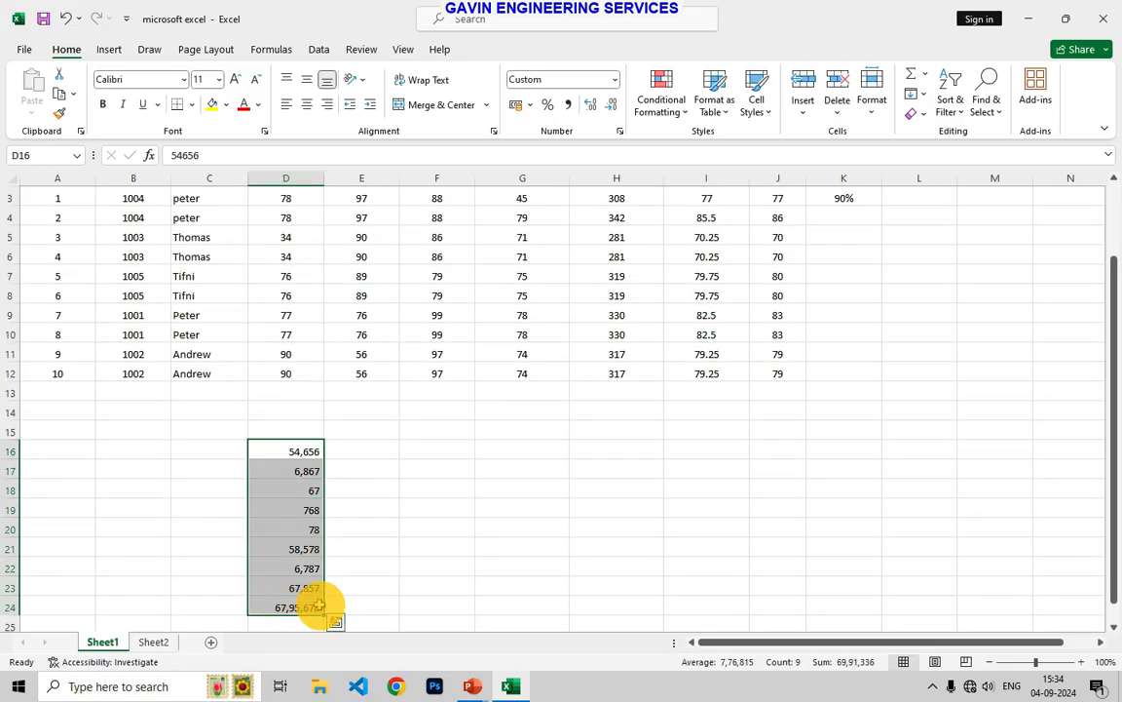
pyautogui.click(478, 547)
pyautogui.scroll(1, 669, 472)
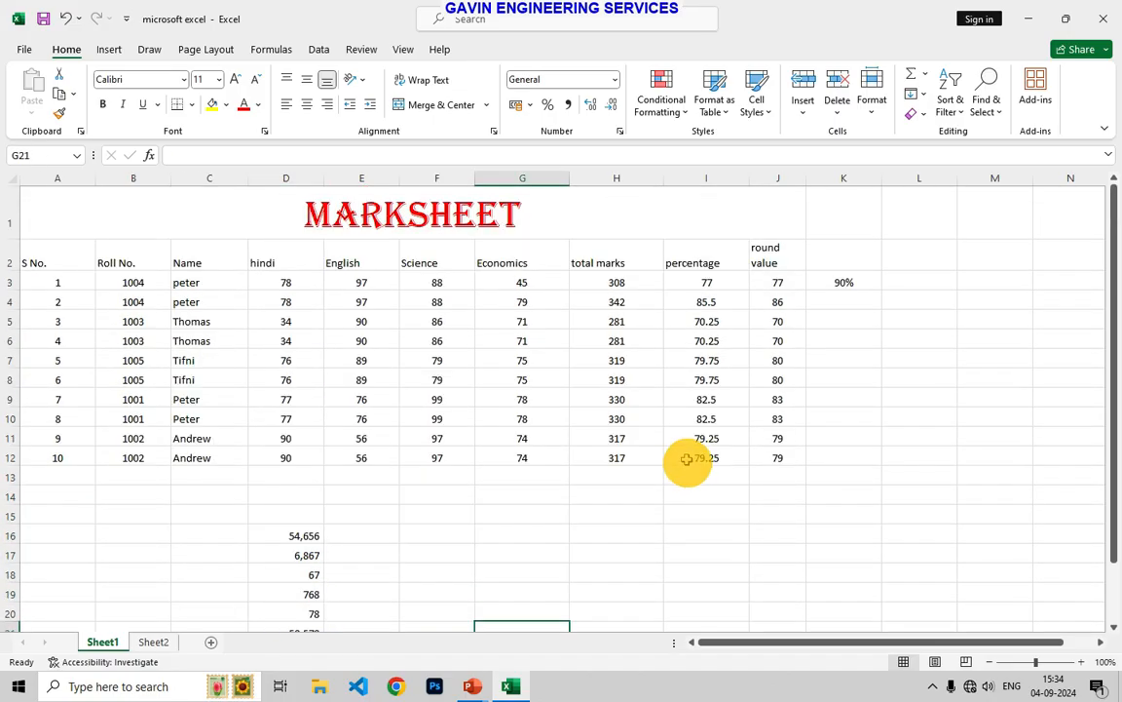
pyautogui.click(827, 342)
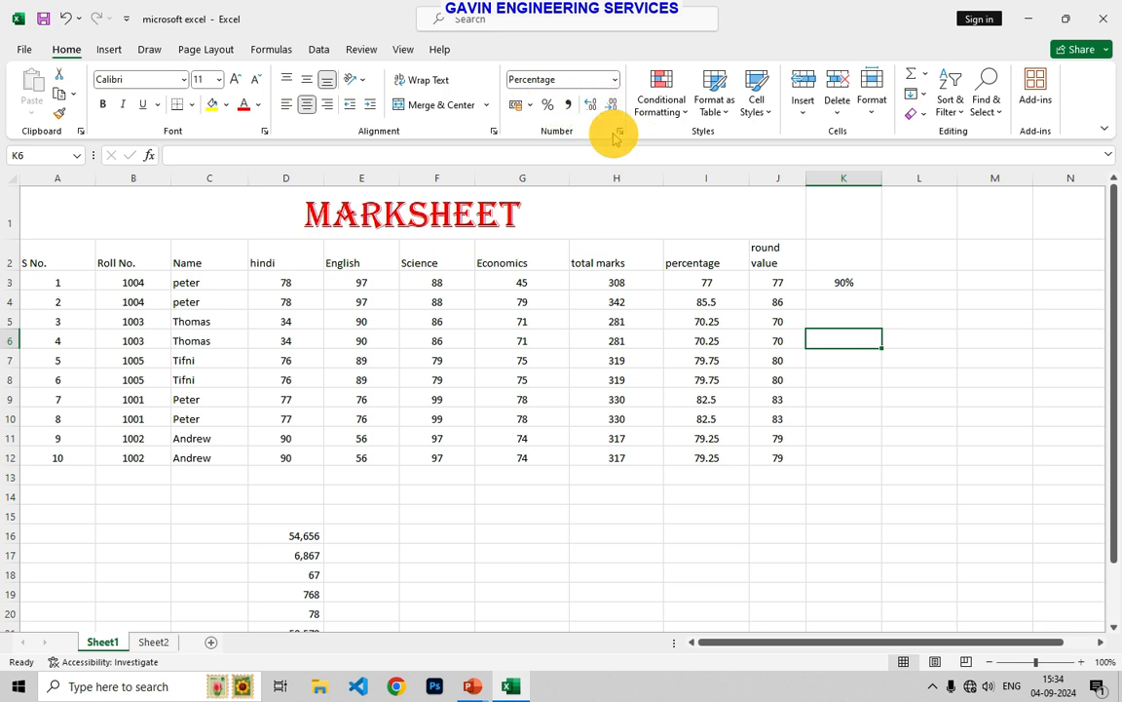
# - Clear the sample numbers below the marksheet in column D, from D16 down
pyautogui.click(740, 520)
pyautogui.moveTo(300, 534); pyautogui.dragTo(301, 646)
pyautogui.press('Delete')
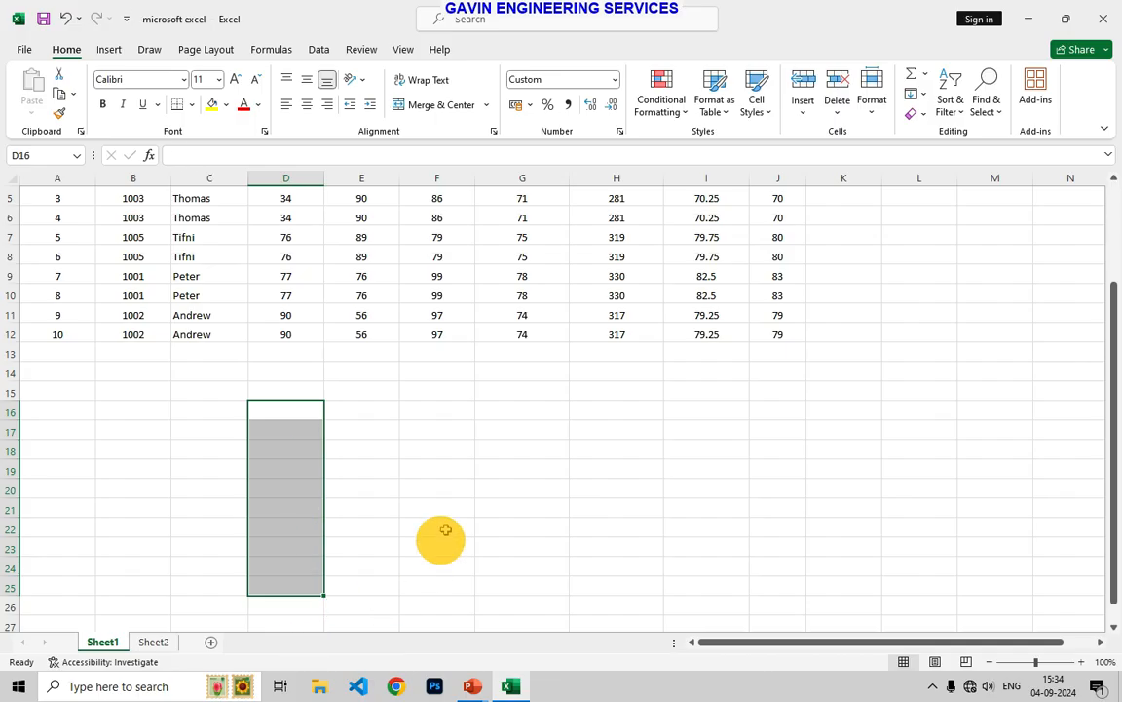
pyautogui.click(447, 527)
# - Review the number categories in the Format Cells dialog for the selected empty cells, and close it without changes
pyautogui.click(613, 78)
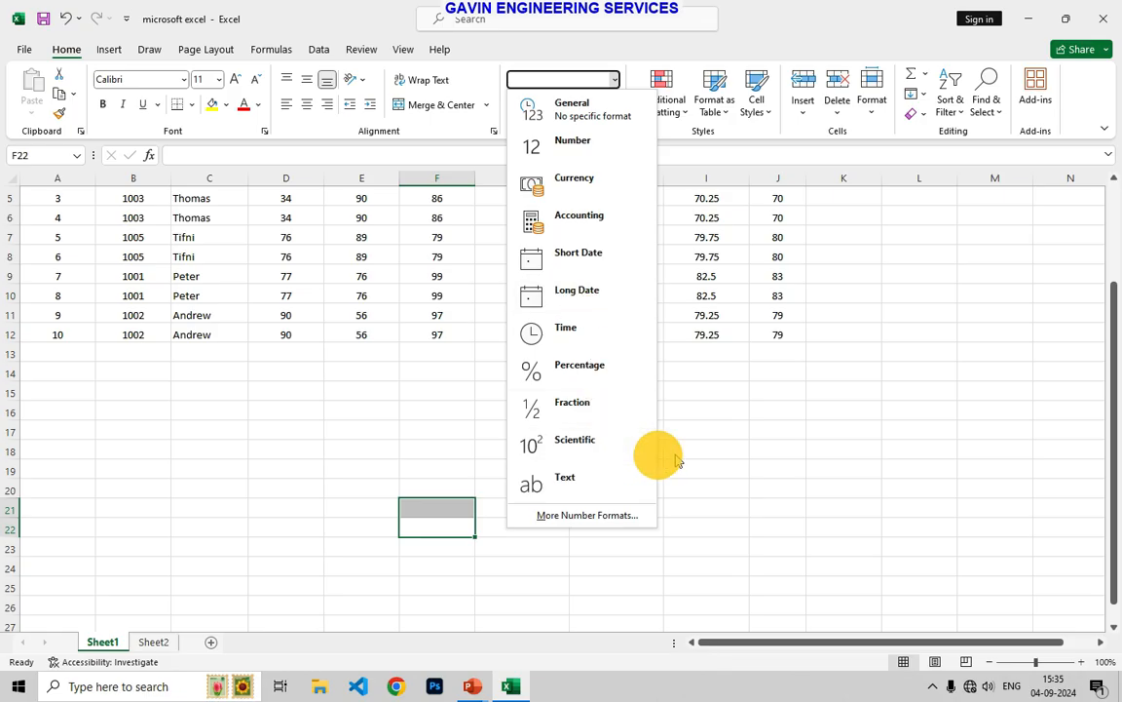
pyautogui.click(624, 526)
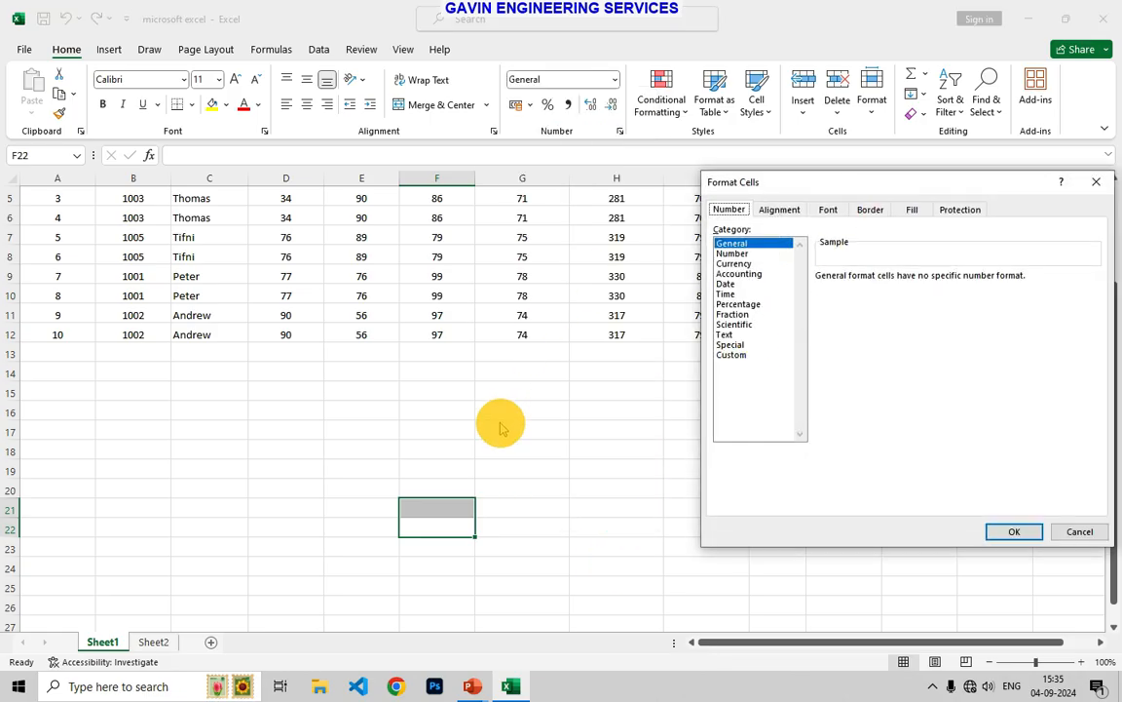
pyautogui.click(1097, 179)
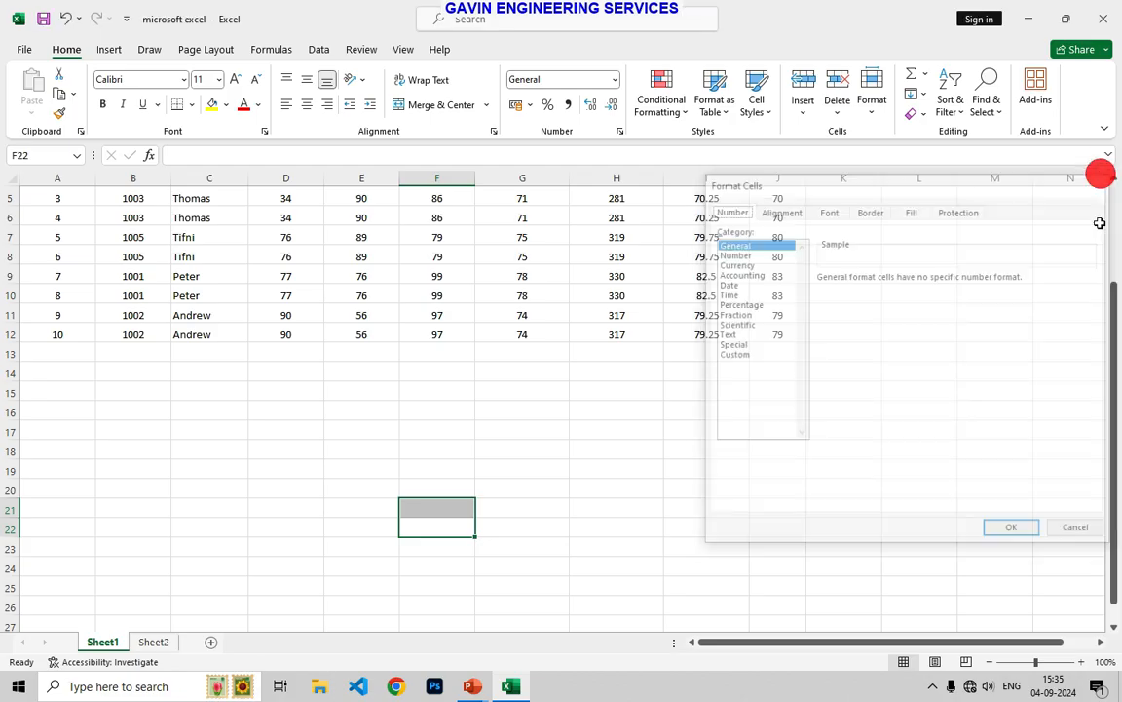
# - Reset K2:K12 beside the marksheet to the General format and delete the percentage it contains
pyautogui.moveTo(1111, 307); pyautogui.dragTo(1105, 313)
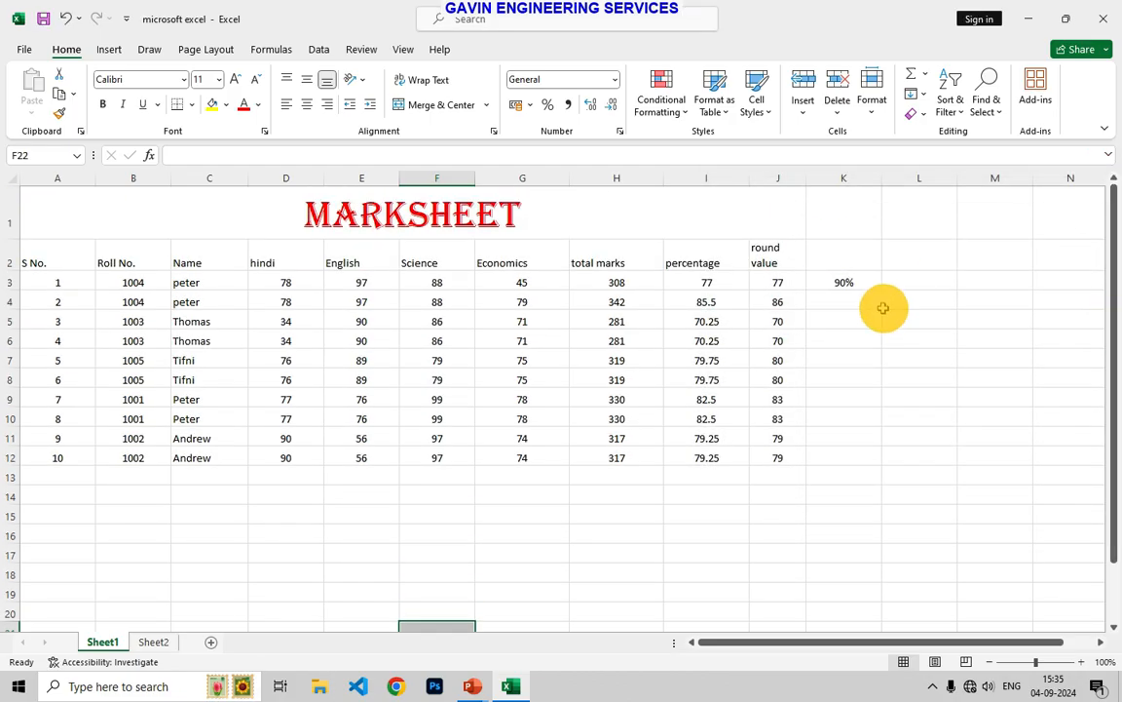
pyautogui.click(855, 281)
pyautogui.moveTo(857, 257); pyautogui.dragTo(856, 456)
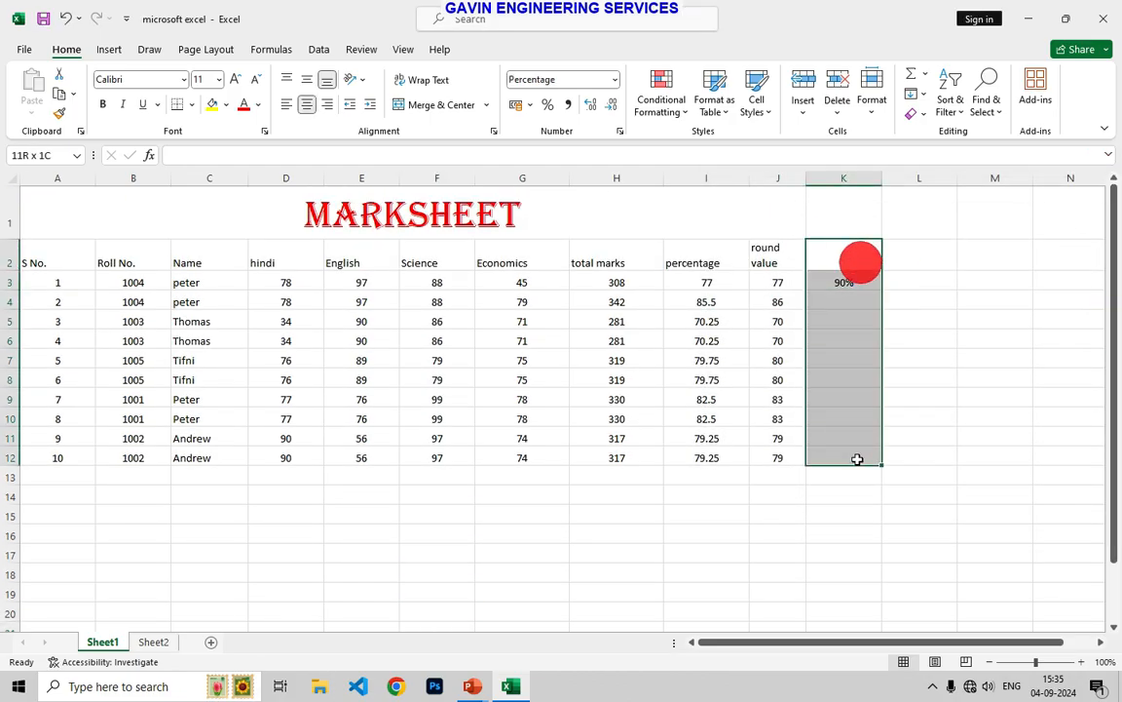
pyautogui.click(612, 80)
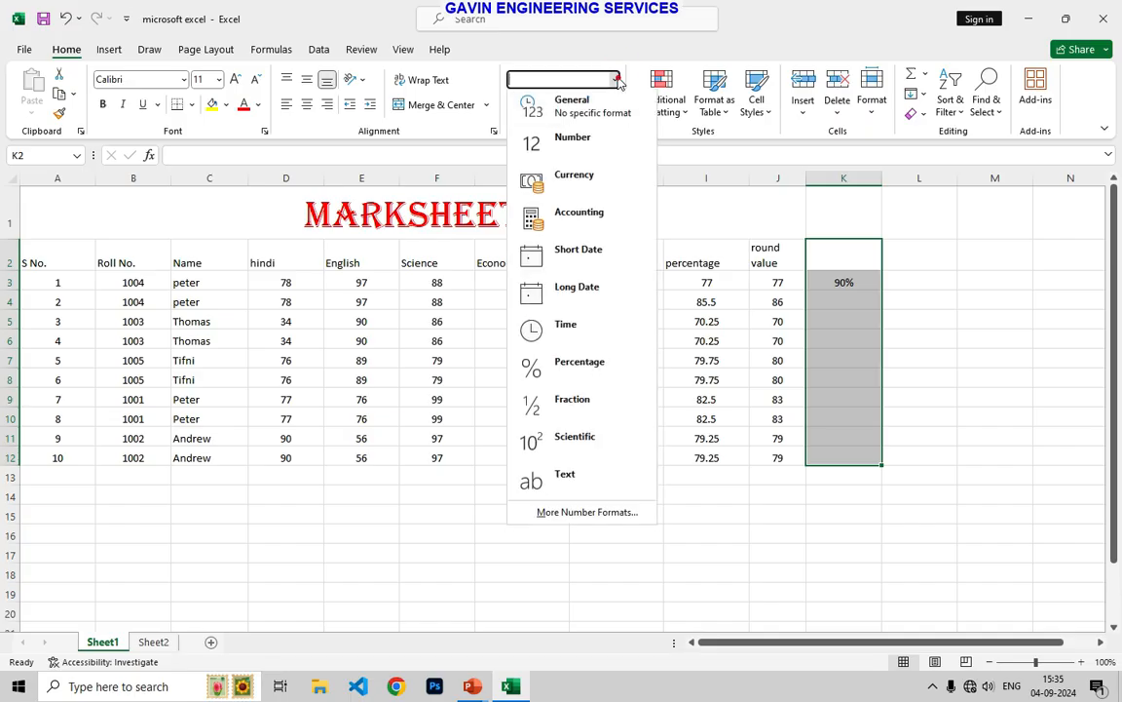
pyautogui.click(546, 98)
pyautogui.moveTo(870, 257); pyautogui.dragTo(850, 471)
pyautogui.press('Delete')
pyautogui.click(887, 439)
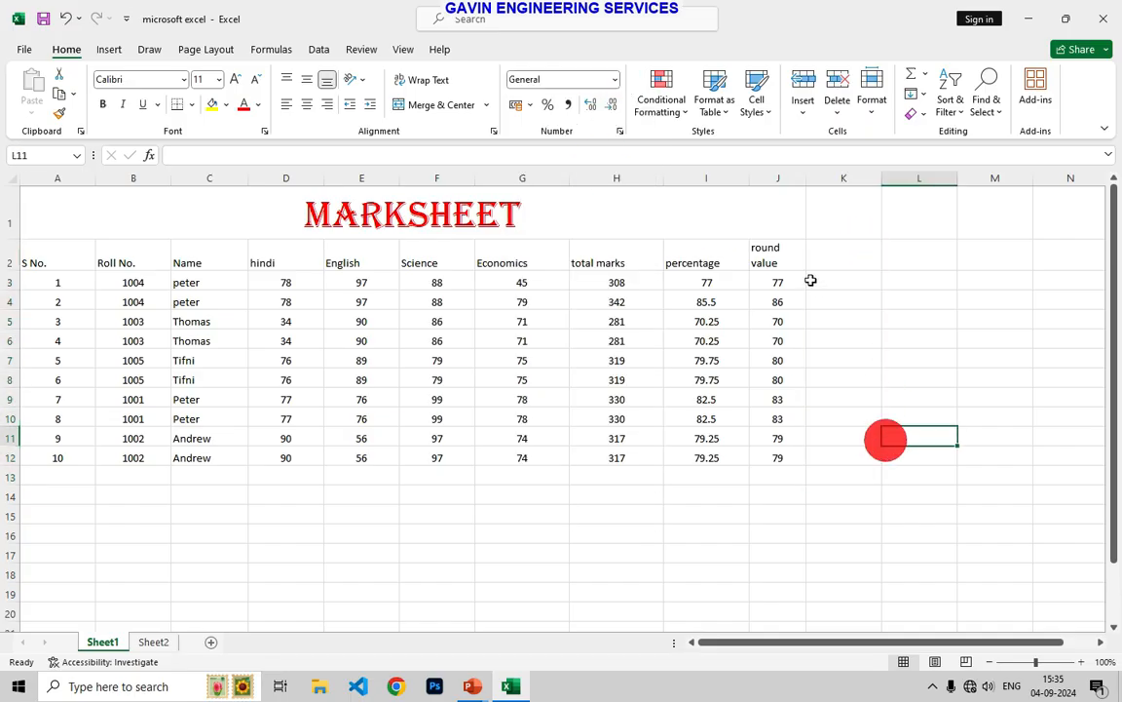
pyautogui.click(616, 82)
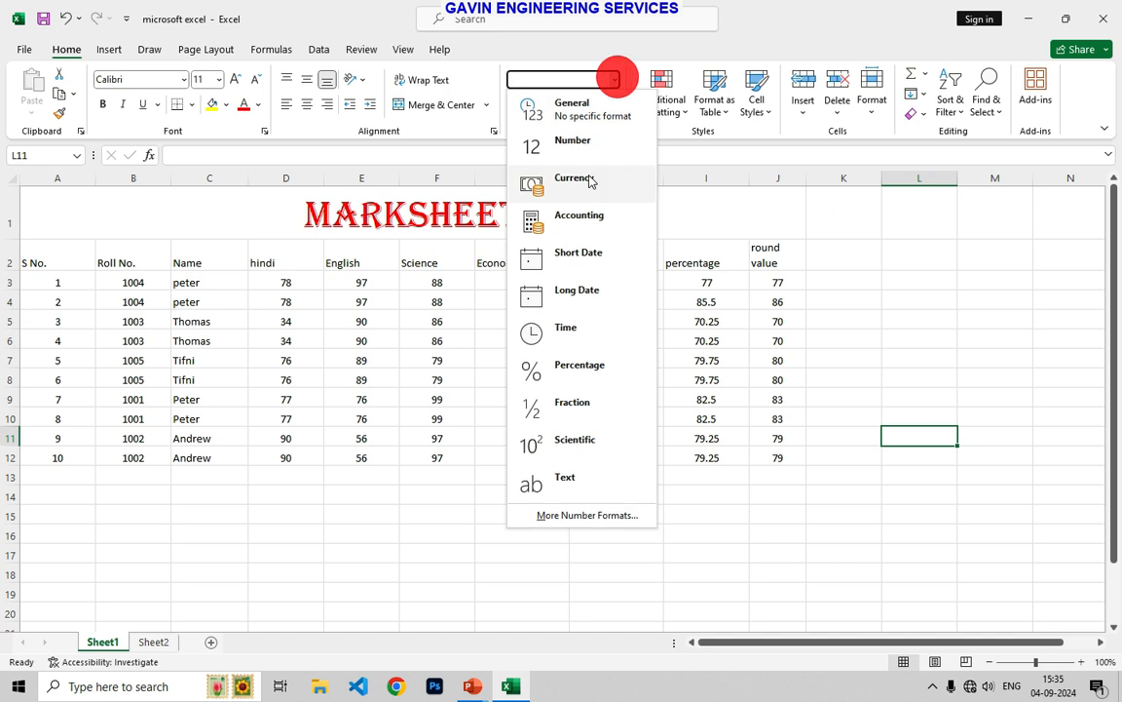
pyautogui.click(825, 295)
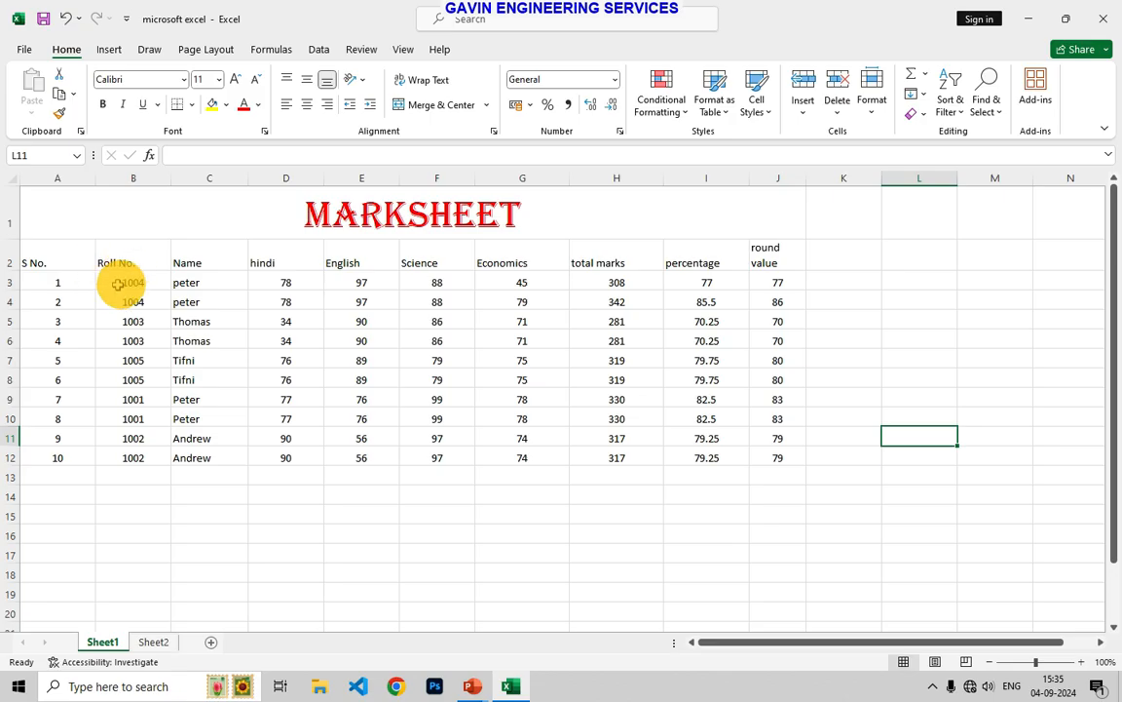
# - Copy the Roll No. and Name columns B2:C12 from Sheet1 into a new worksheet starting at A1
pyautogui.moveTo(110, 257); pyautogui.dragTo(206, 460)
pyautogui.hotkey('ctrl', 'c')
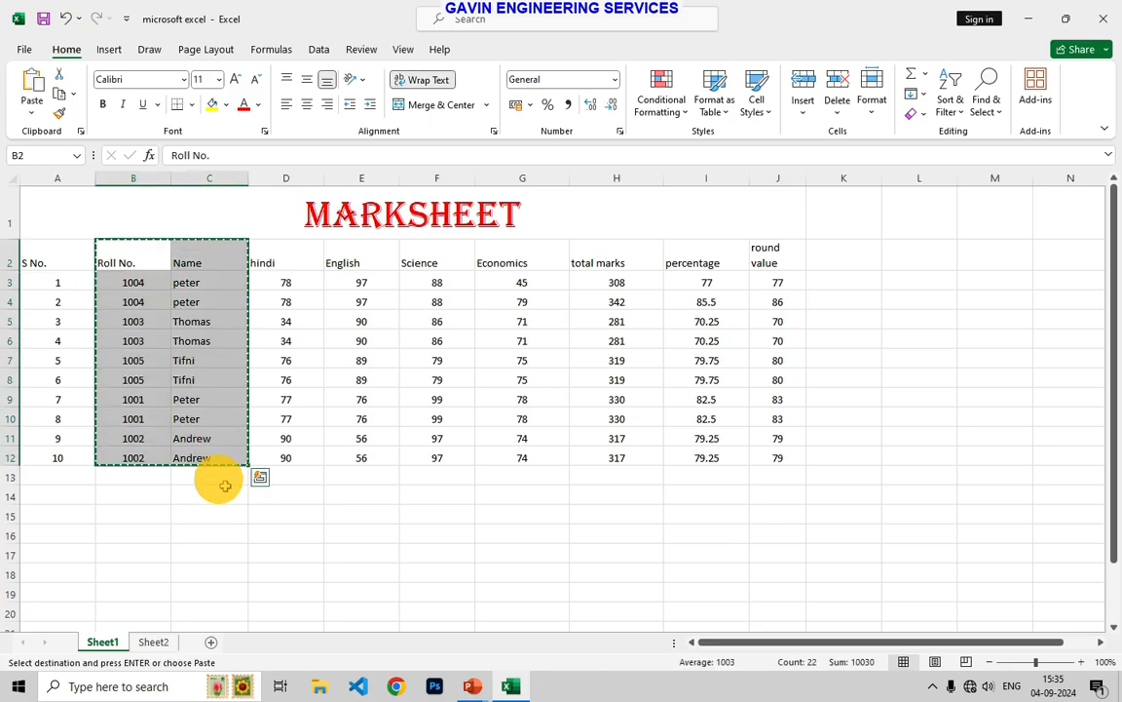
pyautogui.click(208, 641)
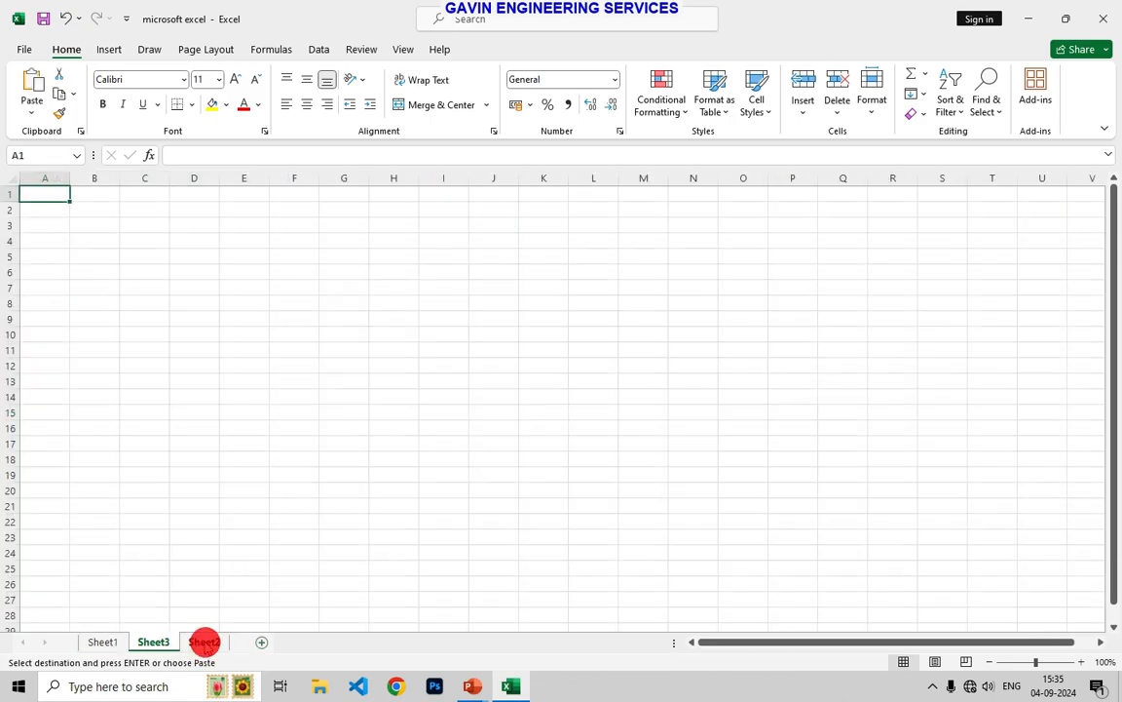
pyautogui.click(53, 201)
pyautogui.hotkey('ctrl', 'v')
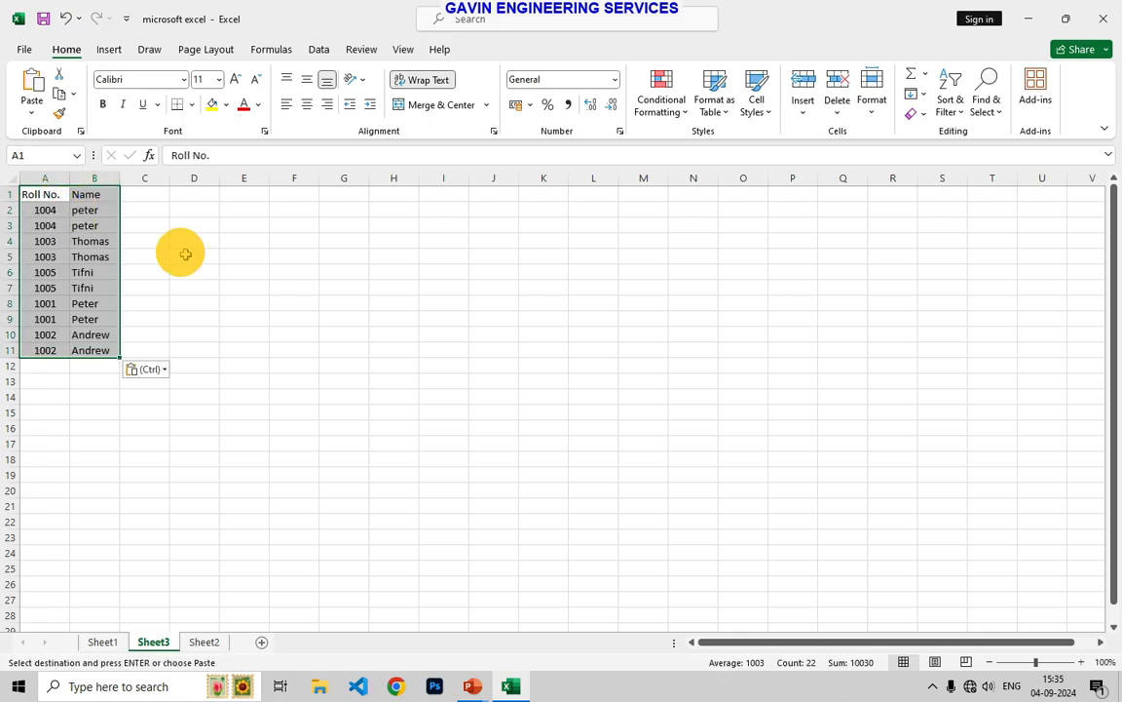
# - Change the header in A1 of the new sheet to "emp No."
pyautogui.click(187, 255)
pyautogui.click(43, 193)
pyautogui.doubleClick(42, 195)
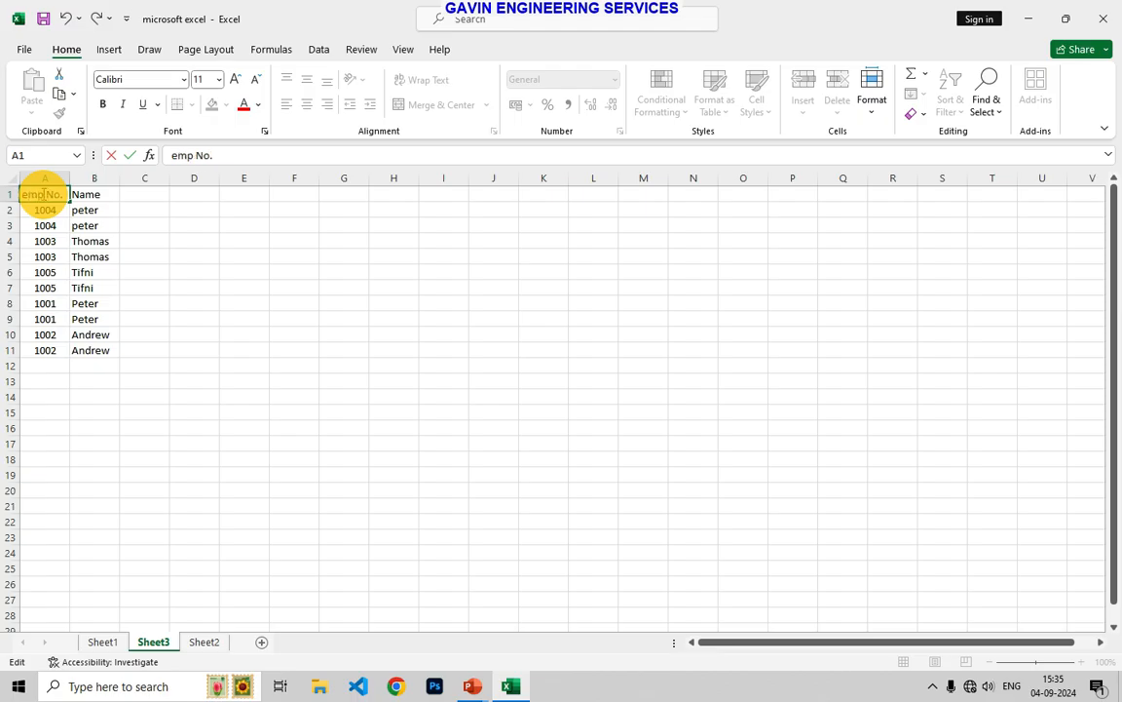
pyautogui.click(219, 243)
pyautogui.click(149, 195)
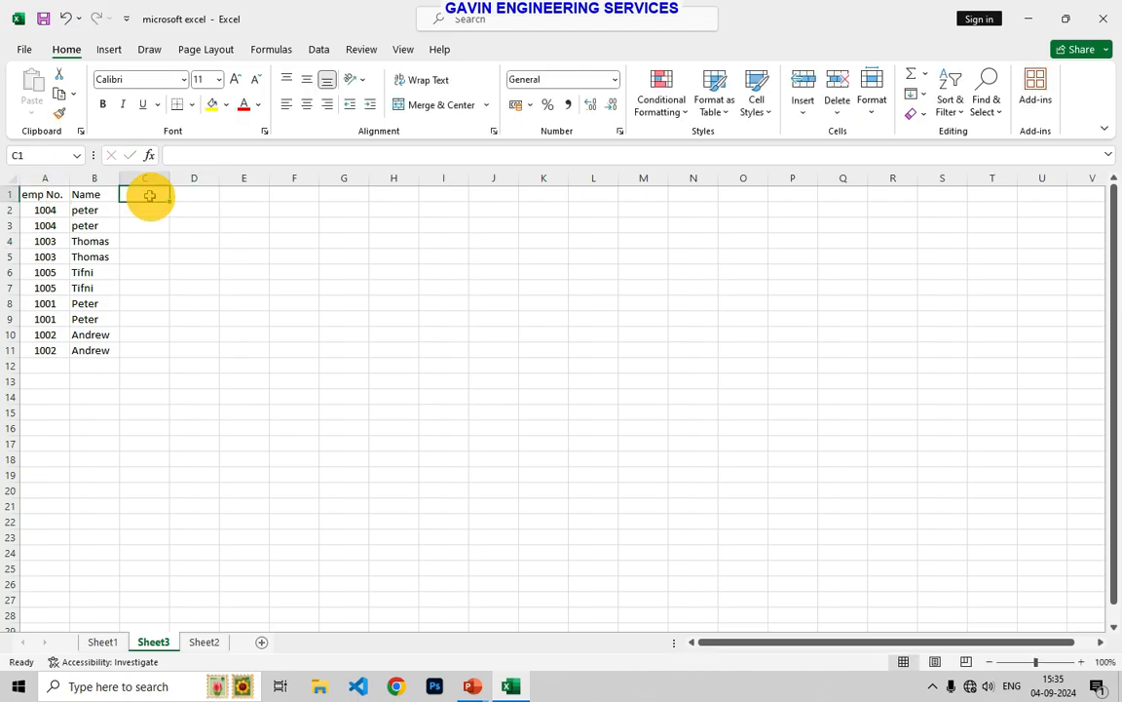
pyautogui.write('to')
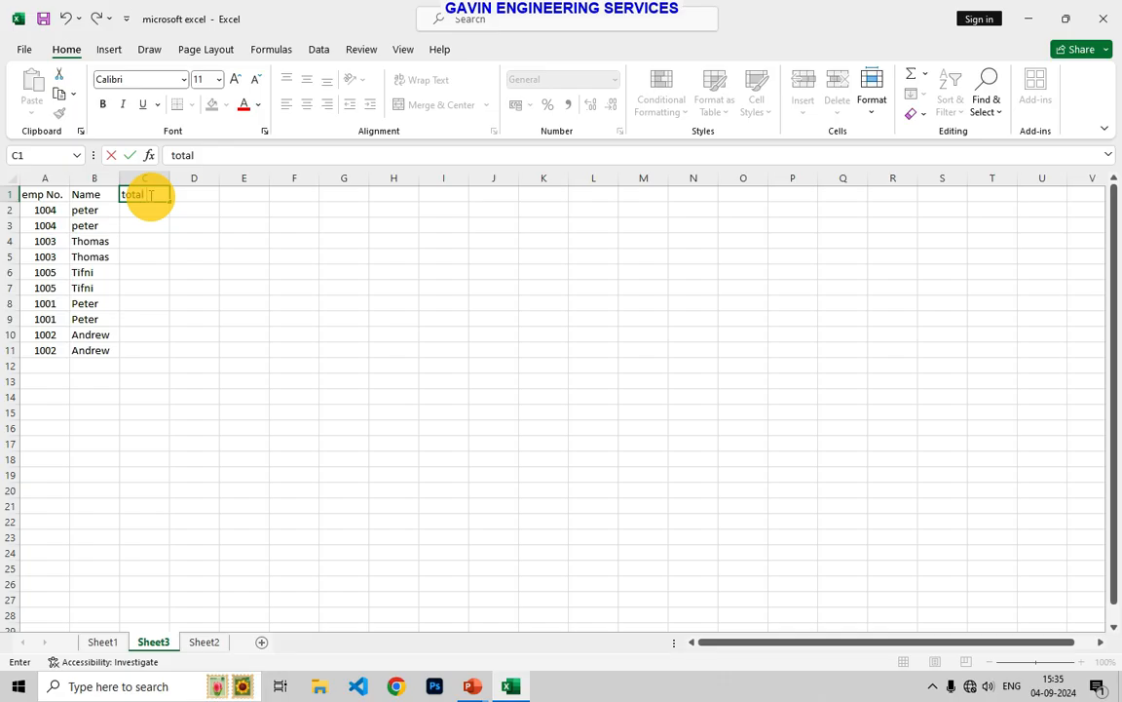
pyautogui.write('tal')
pyautogui.press('Return')
pyautogui.write('sal')
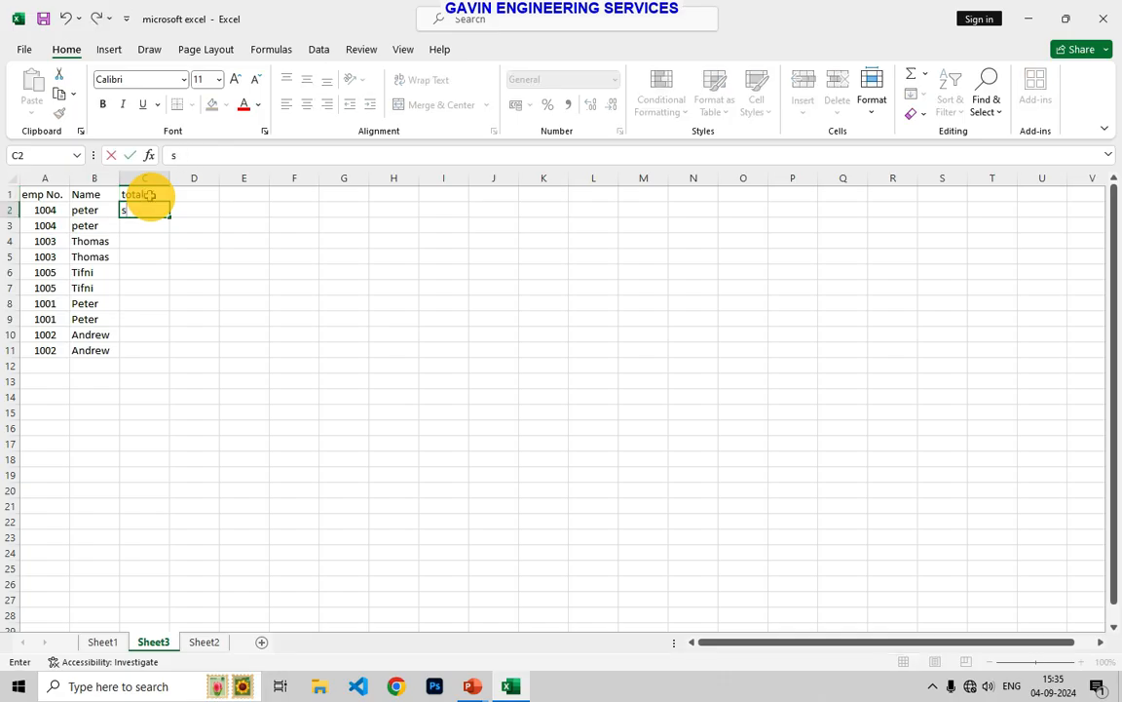
# - Set the headers in C1 and D1 to "unit" and "per unit rate", and widen column D to fit
pyautogui.click(149, 195)
pyautogui.doubleClick(151, 194)
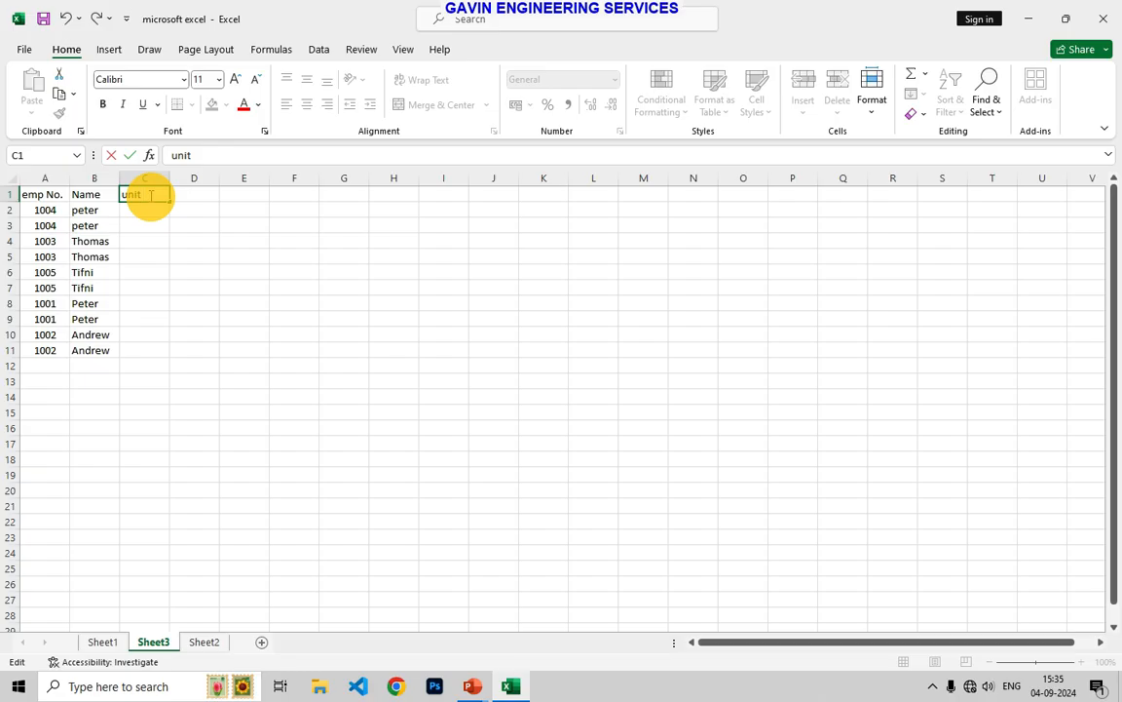
pyautogui.click(184, 192)
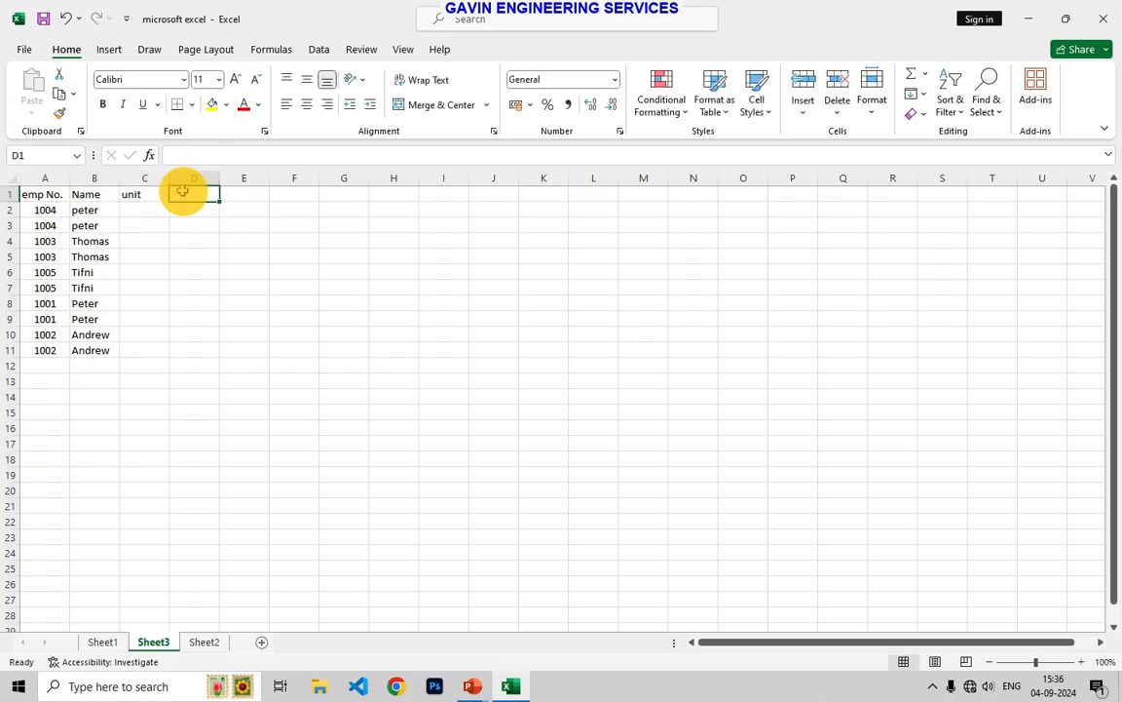
pyautogui.write('per unit rate')
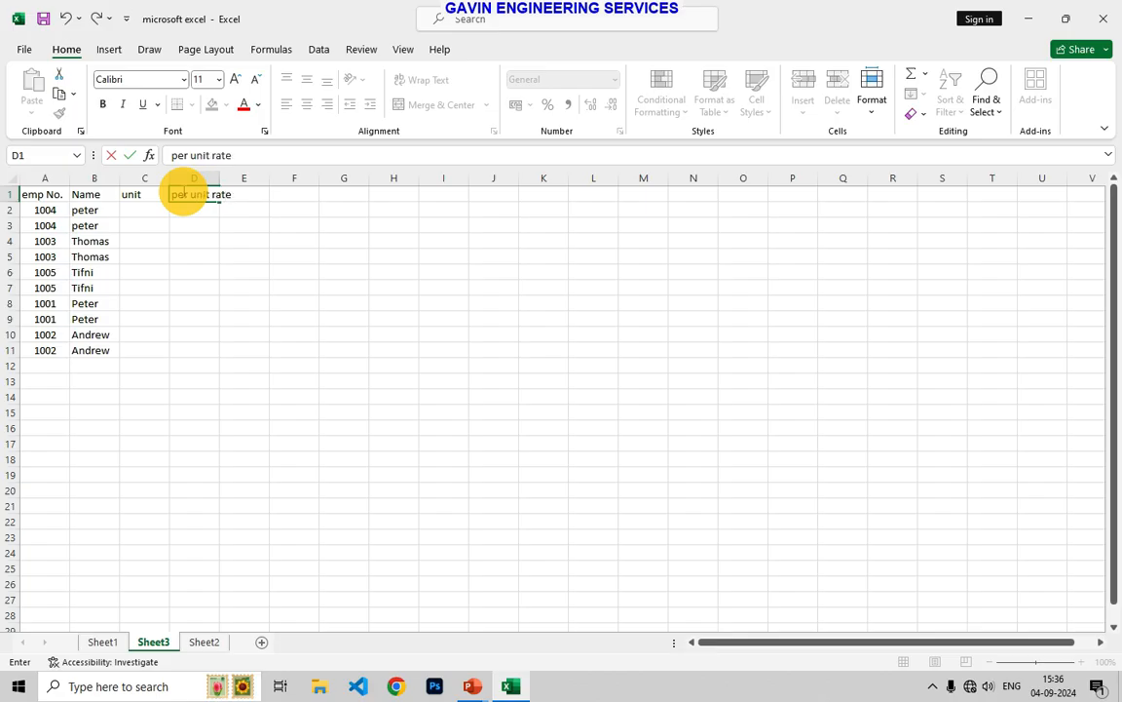
pyautogui.click(321, 317)
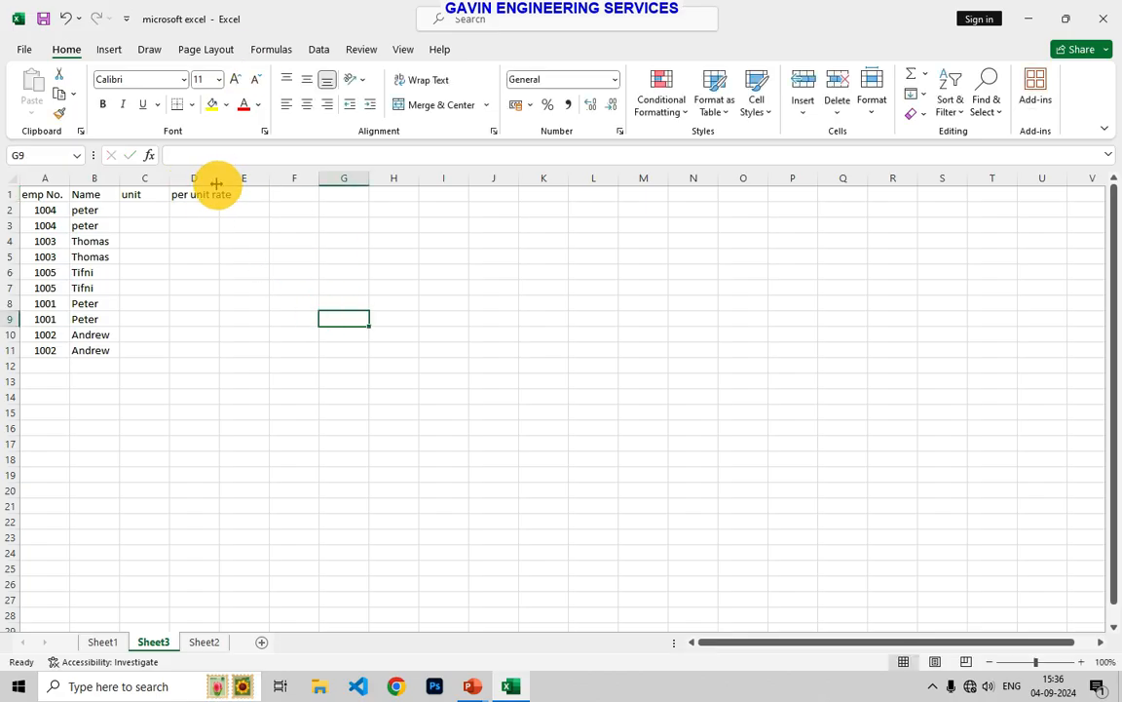
pyautogui.moveTo(220, 181); pyautogui.dragTo(271, 191)
# - Enter the units 3, 8 and 7 in C2:C4 and fill the series down to C11
pyautogui.click(156, 210)
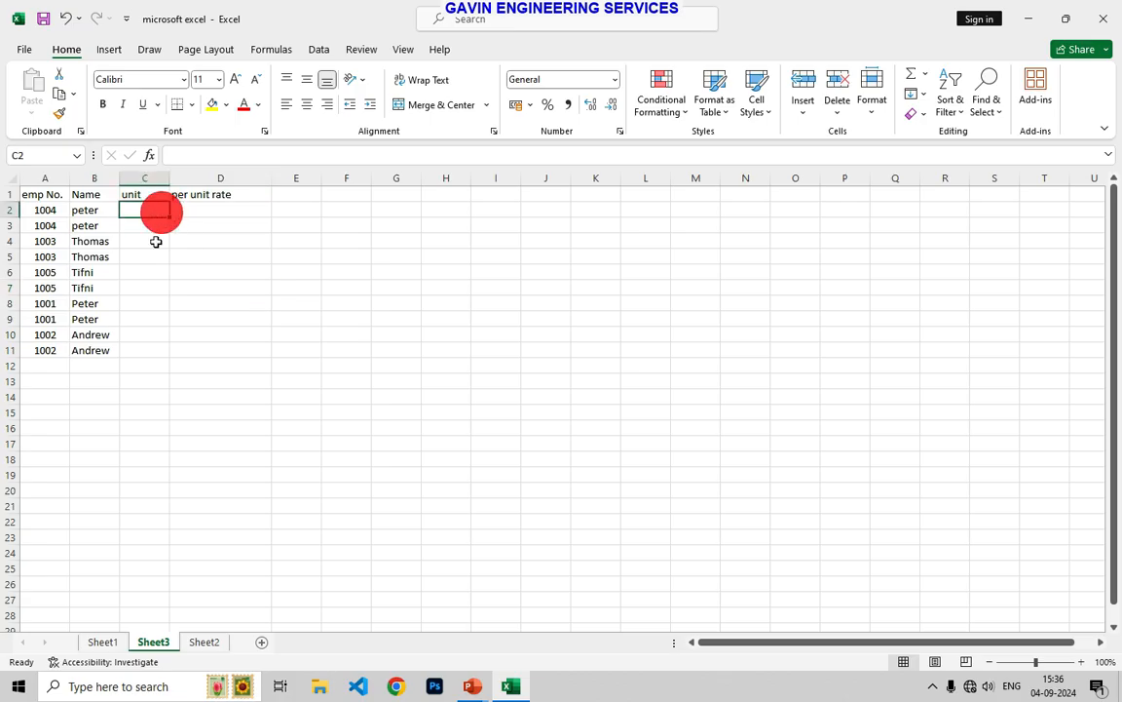
pyautogui.write('3')
pyautogui.press('Return')
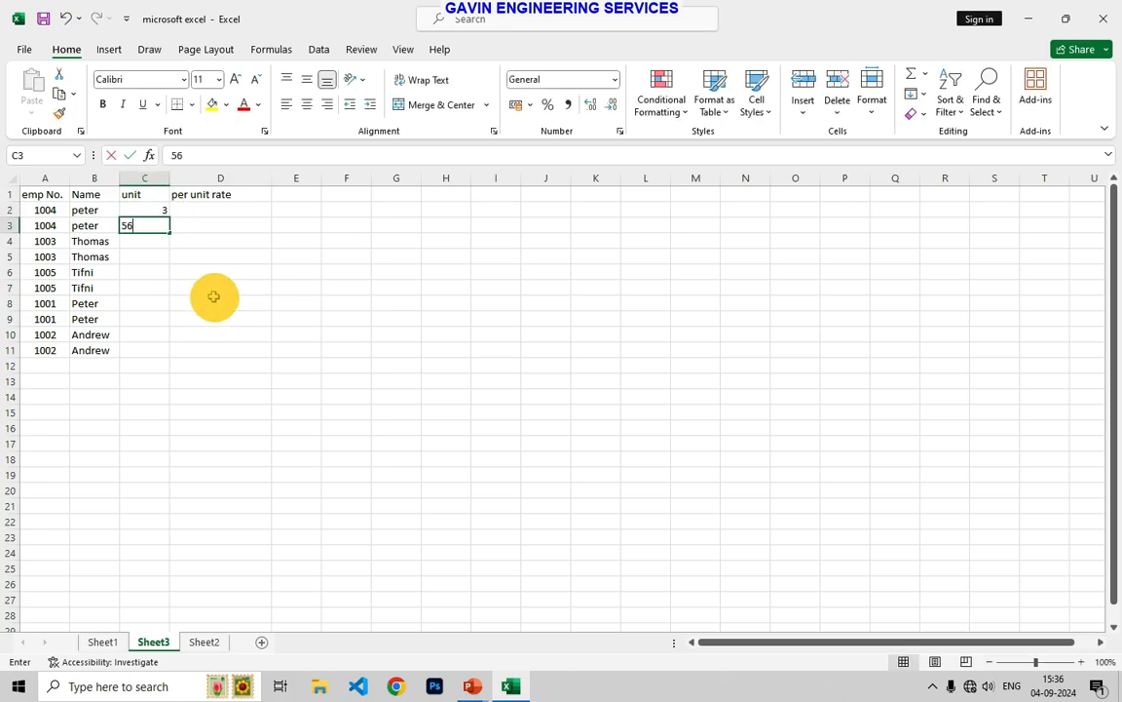
pyautogui.write('56')
pyautogui.press('Return')
pyautogui.click(161, 226)
pyautogui.press('BackSpace')
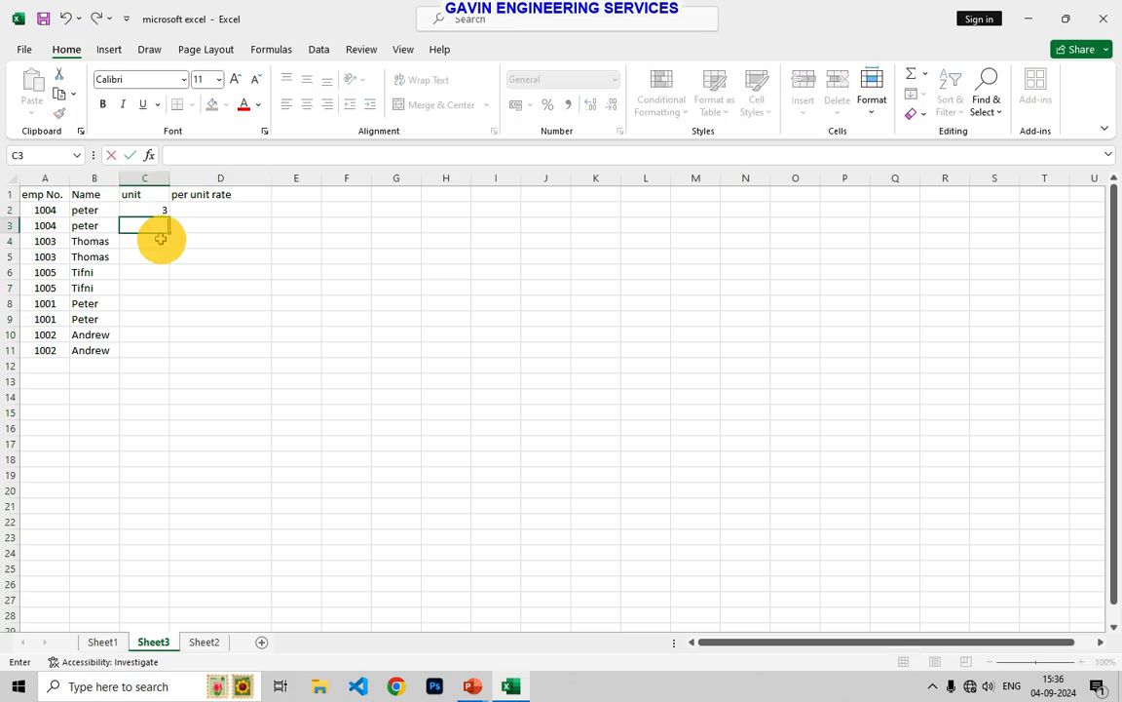
pyautogui.write('8')
pyautogui.press('Return')
pyautogui.write('7')
pyautogui.press('Return')
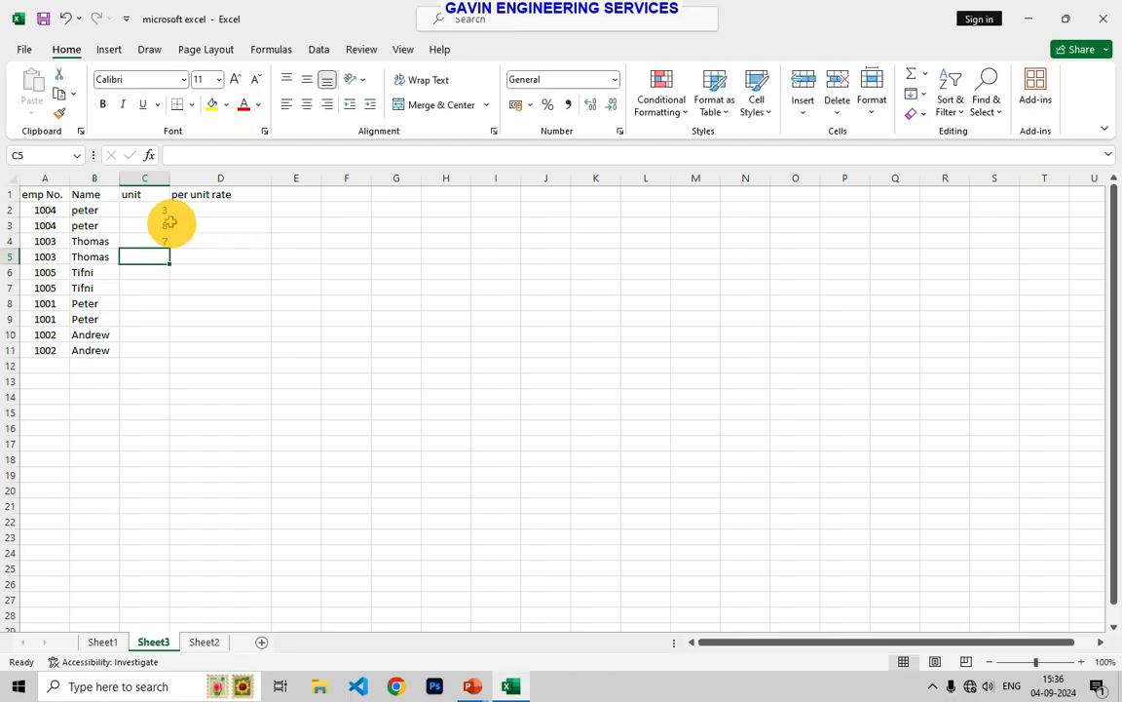
pyautogui.moveTo(160, 214); pyautogui.dragTo(177, 357)
pyautogui.click(160, 249)
# - Enter the per unit rates 23 and 45 in D2:D3 and fill the series down to D11
pyautogui.click(222, 210)
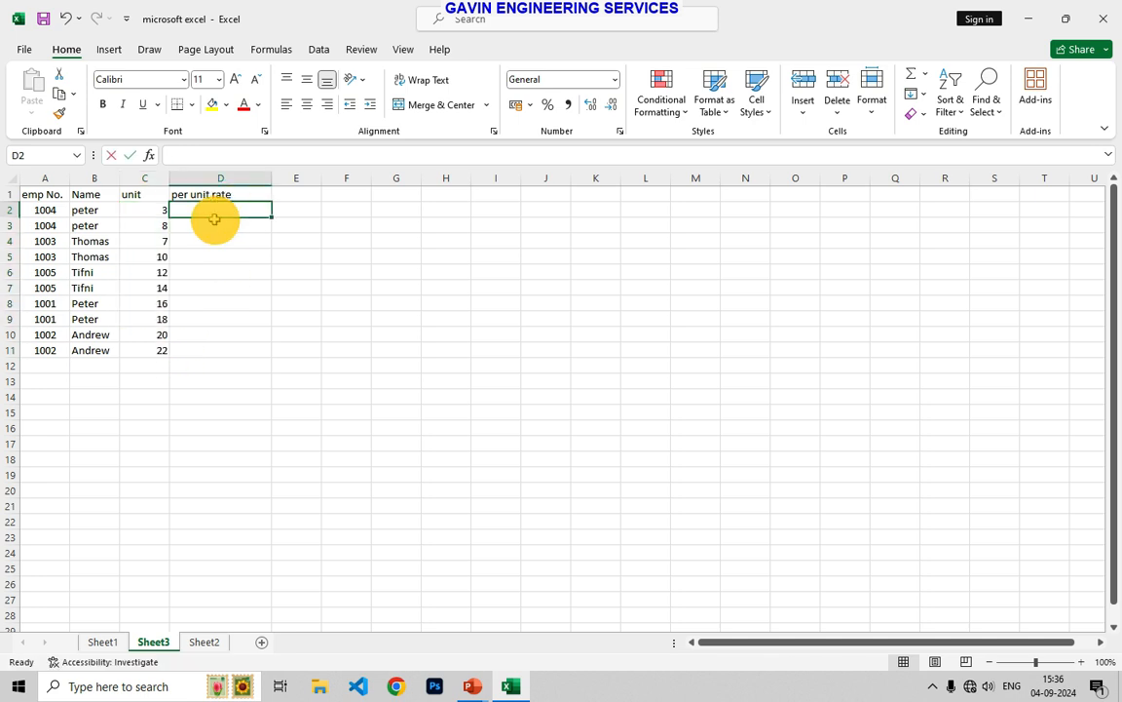
pyautogui.write('23')
pyautogui.click(217, 225)
pyautogui.write('45')
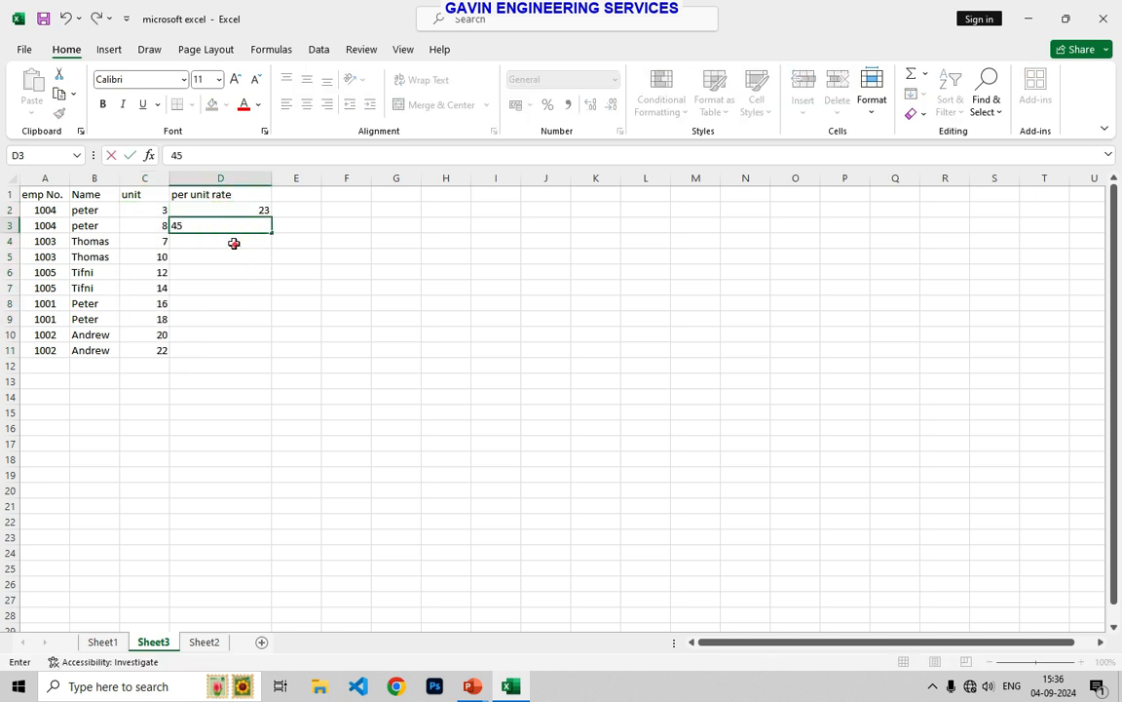
pyautogui.click(232, 243)
pyautogui.write('23')
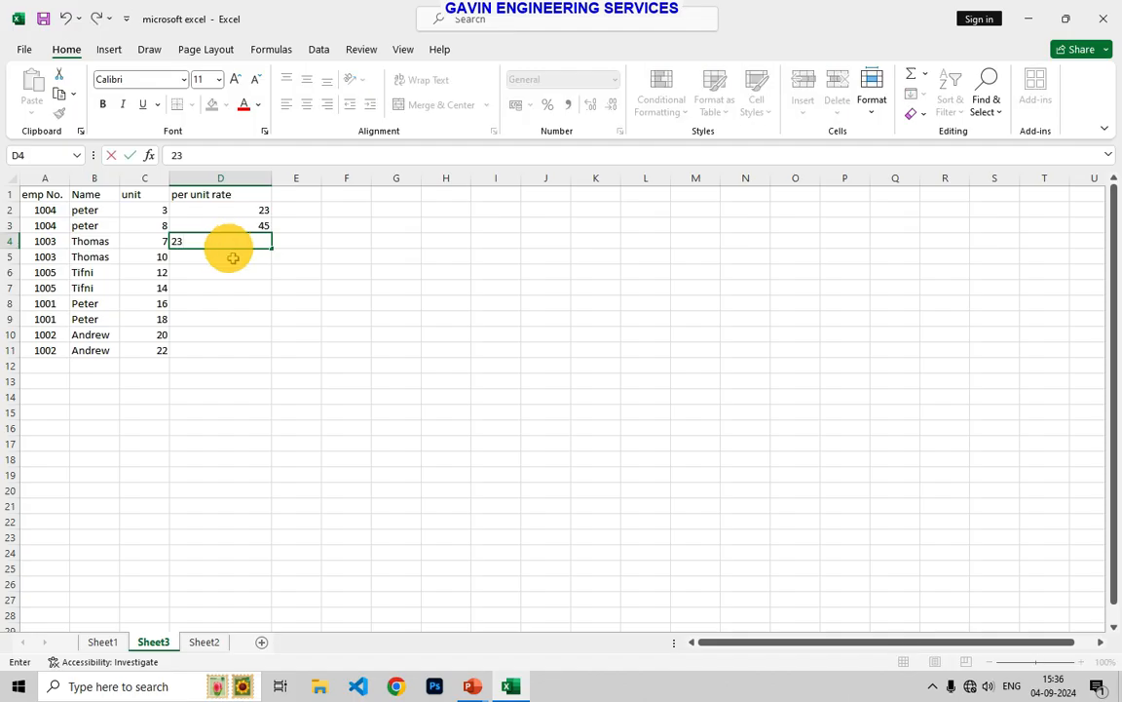
pyautogui.click(234, 258)
pyautogui.moveTo(243, 210); pyautogui.dragTo(263, 355)
pyautogui.click(328, 272)
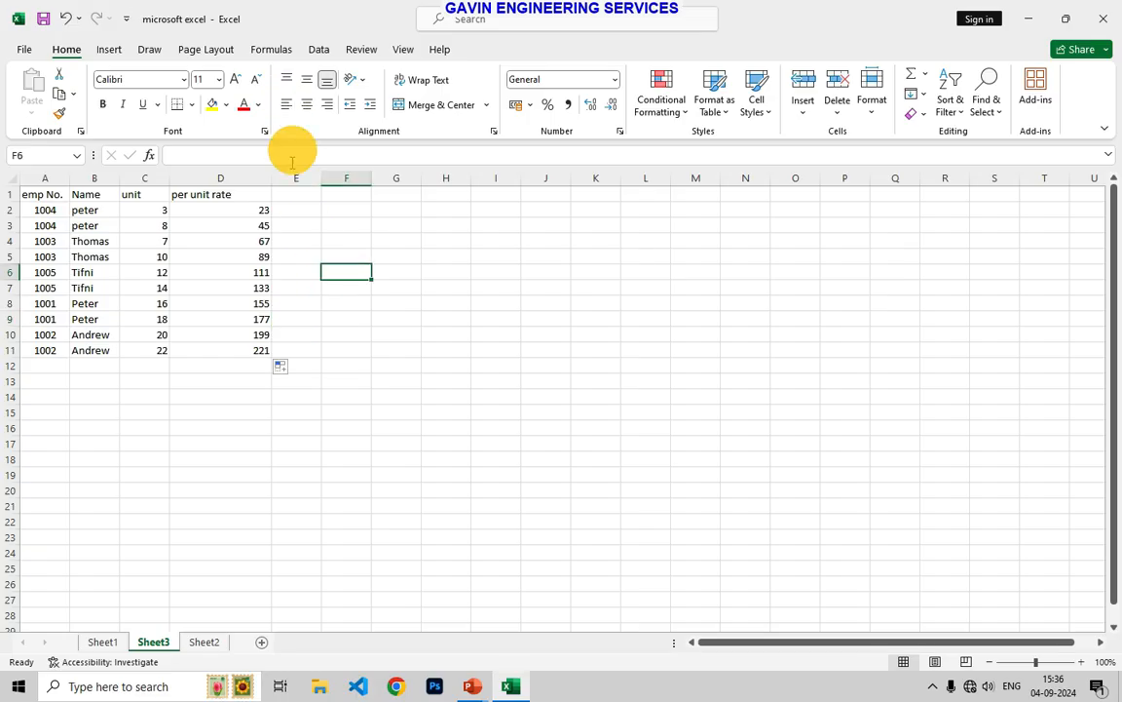
# - Add the header "total rate" in E1 and widen column E slightly
pyautogui.click(294, 194)
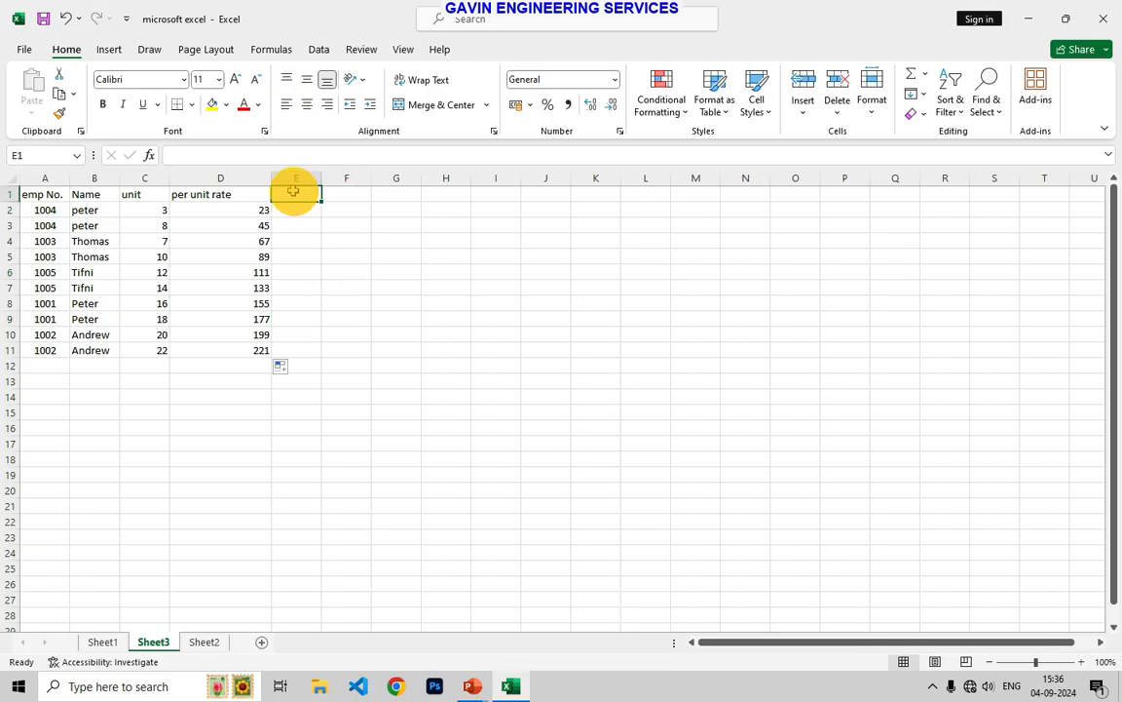
pyautogui.write('total rate')
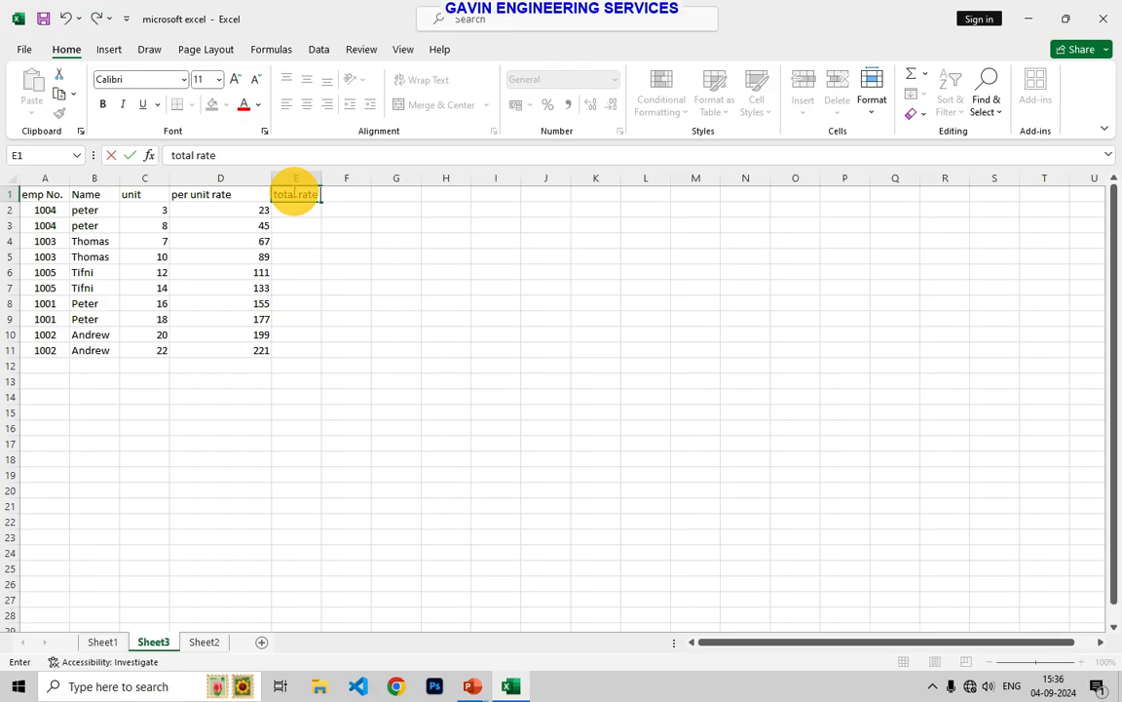
pyautogui.click(318, 177)
pyautogui.click(330, 225)
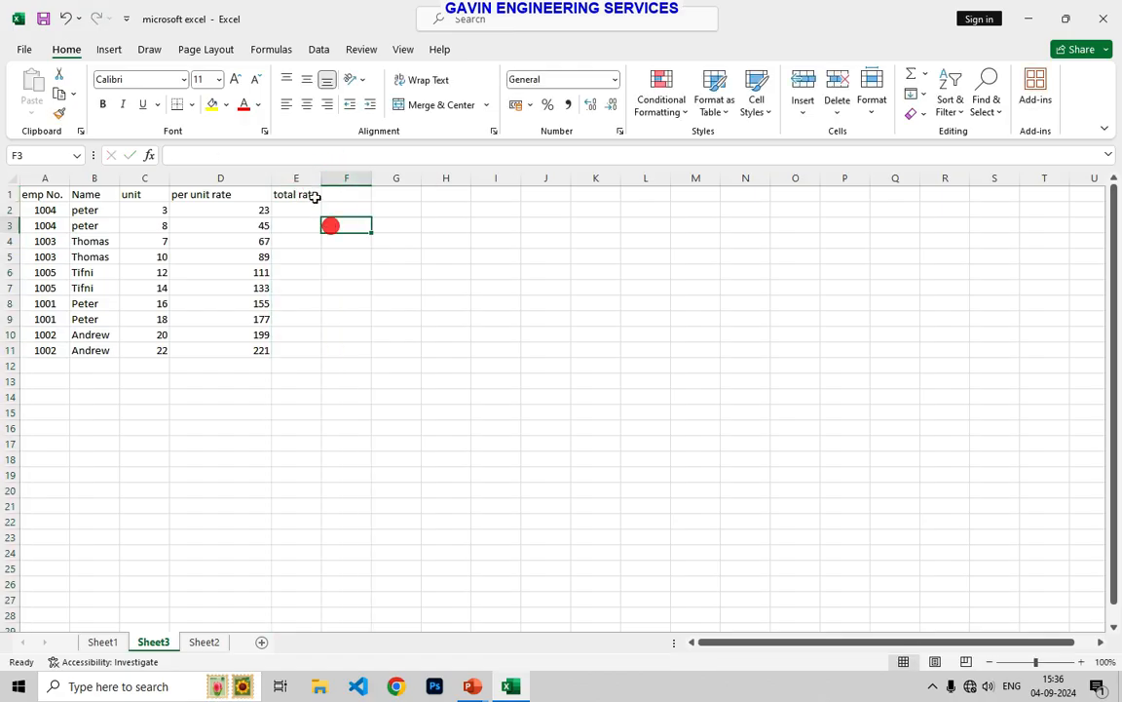
pyautogui.moveTo(315, 177); pyautogui.dragTo(330, 177)
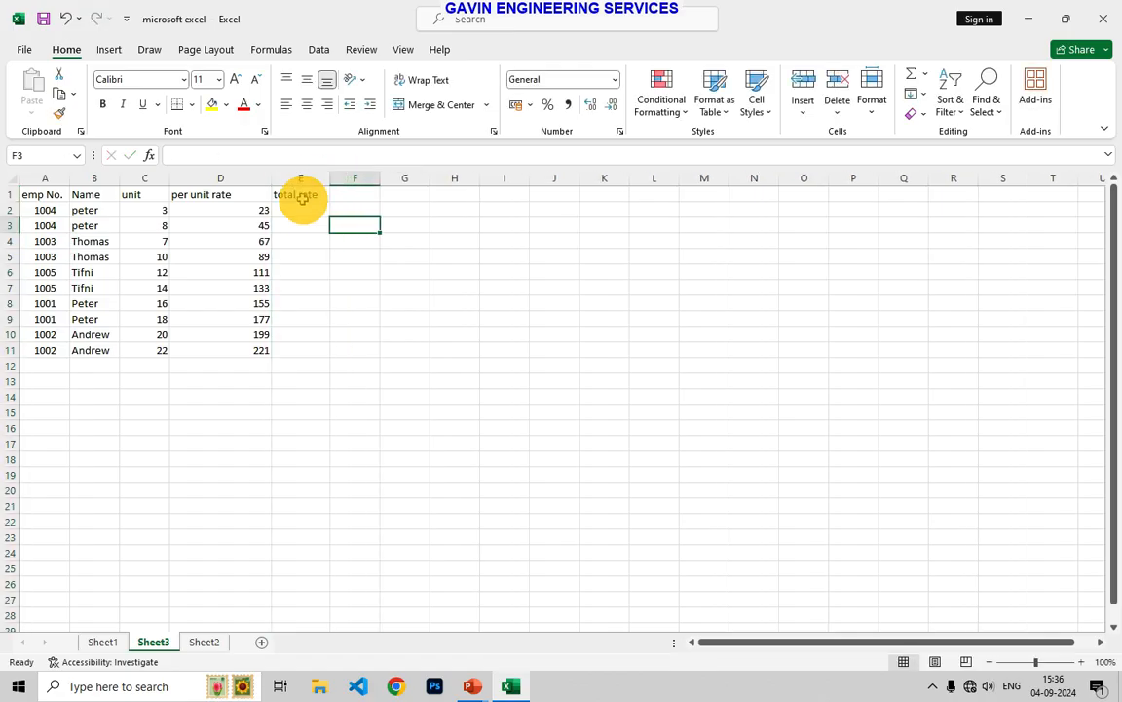
# - Change the header in E1 to "total amount"
pyautogui.click(305, 195)
pyautogui.doubleClick(317, 195)
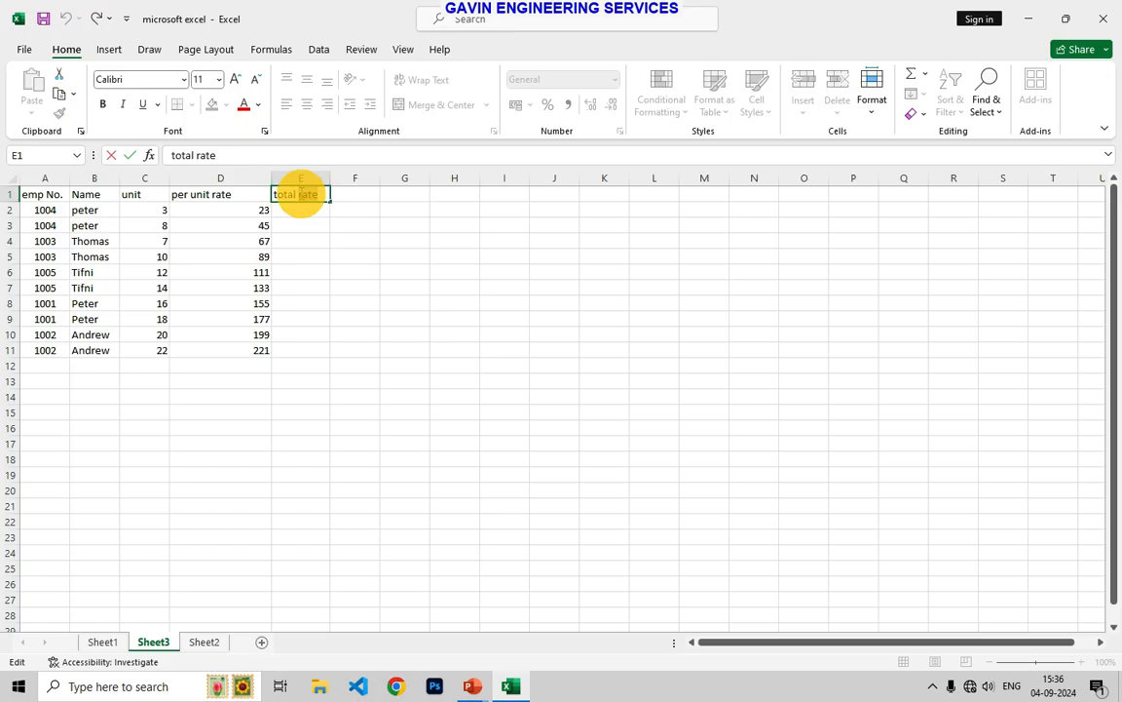
pyautogui.doubleClick(302, 194)
pyautogui.press('BackSpace')
pyautogui.click(311, 211)
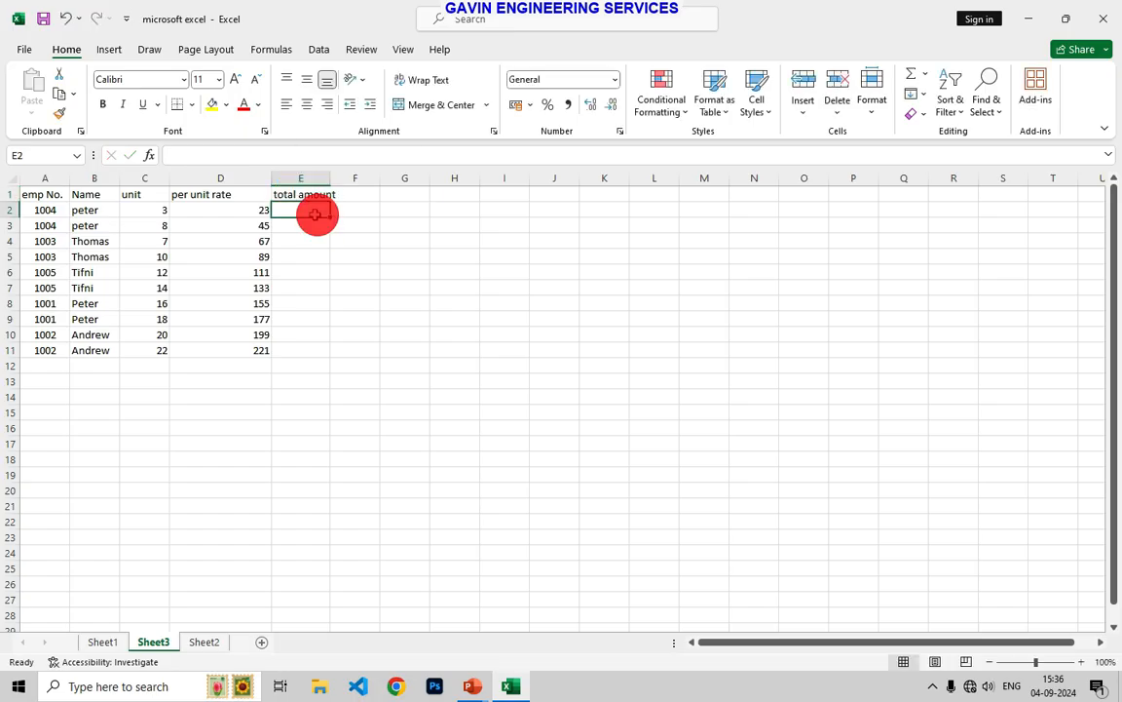
pyautogui.write('=')
pyautogui.click(257, 210)
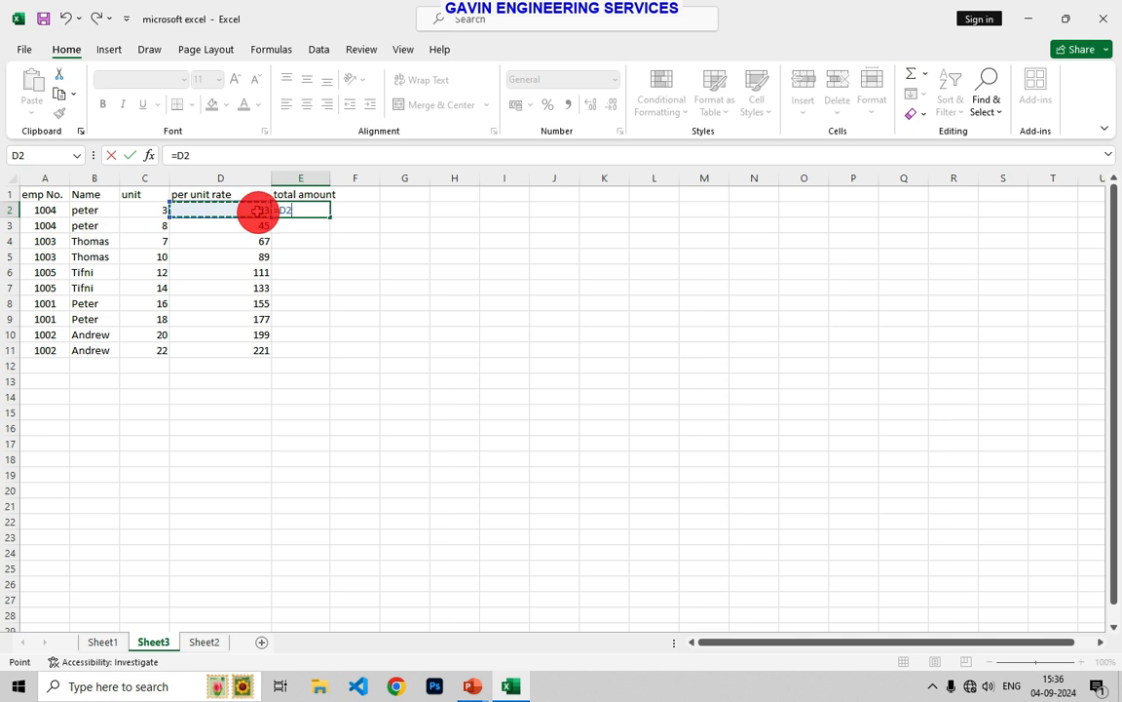
pyautogui.click(298, 216)
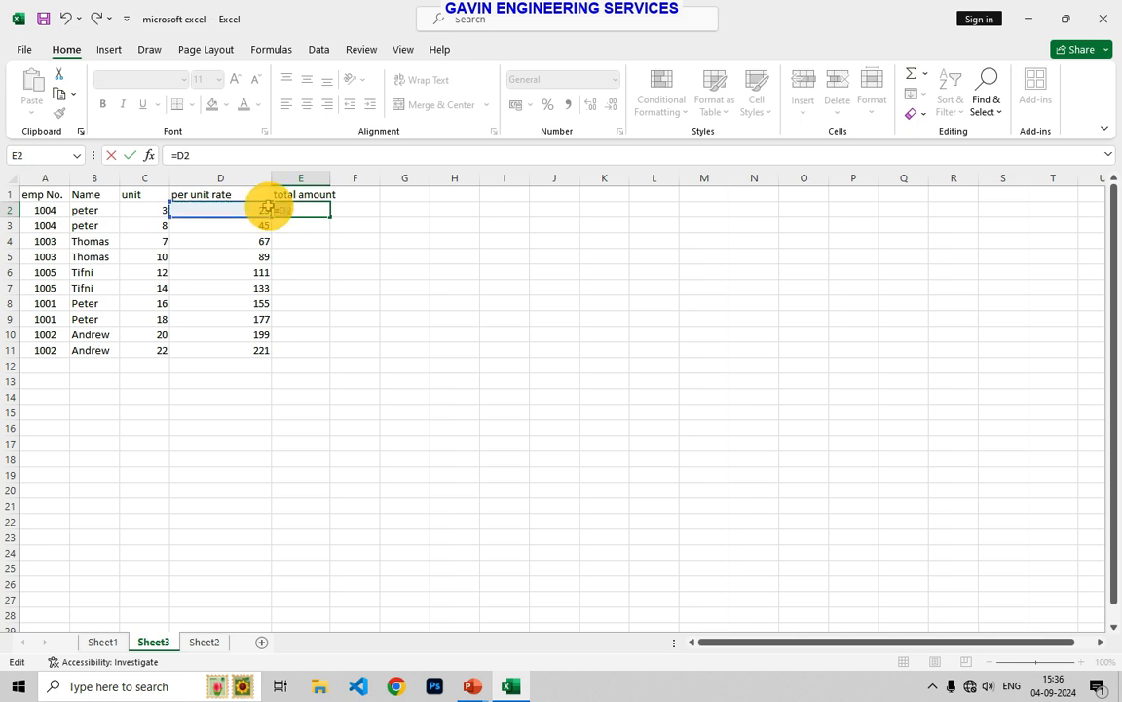
pyautogui.press('BackSpace')
pyautogui.press('BackSpace')
pyautogui.press('BackSpace')
pyautogui.click(301, 240)
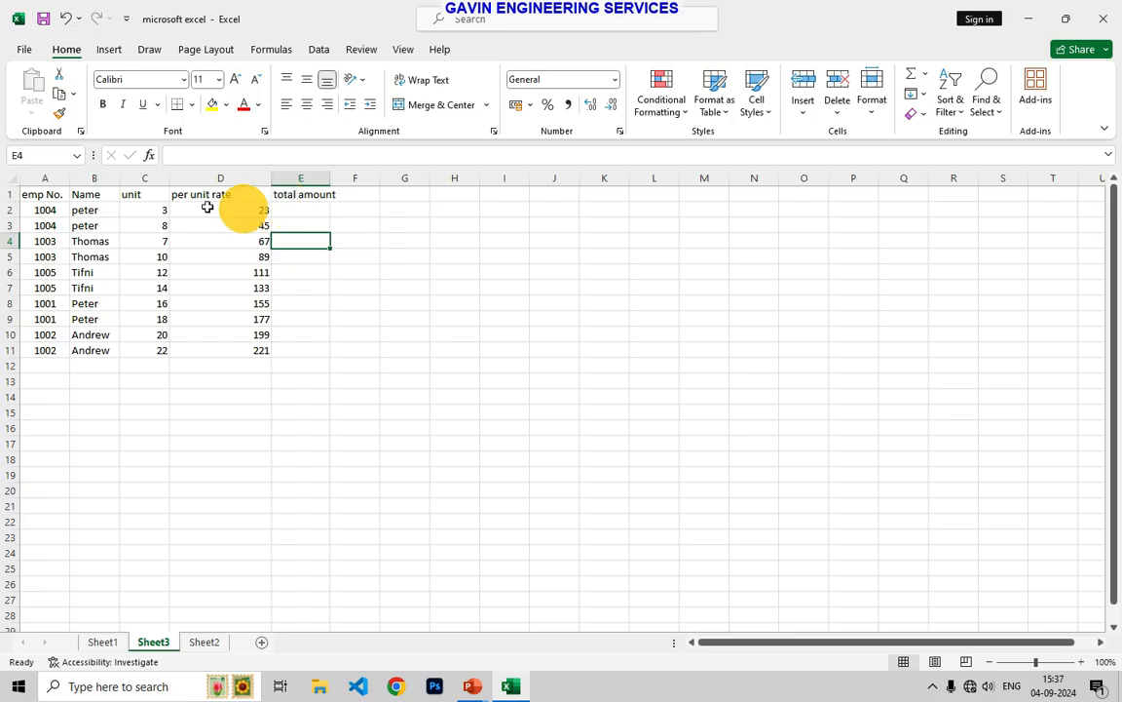
# - Enter the formula =D2*C2 in E2 to multiply the per unit rate by the units
pyautogui.click(287, 212)
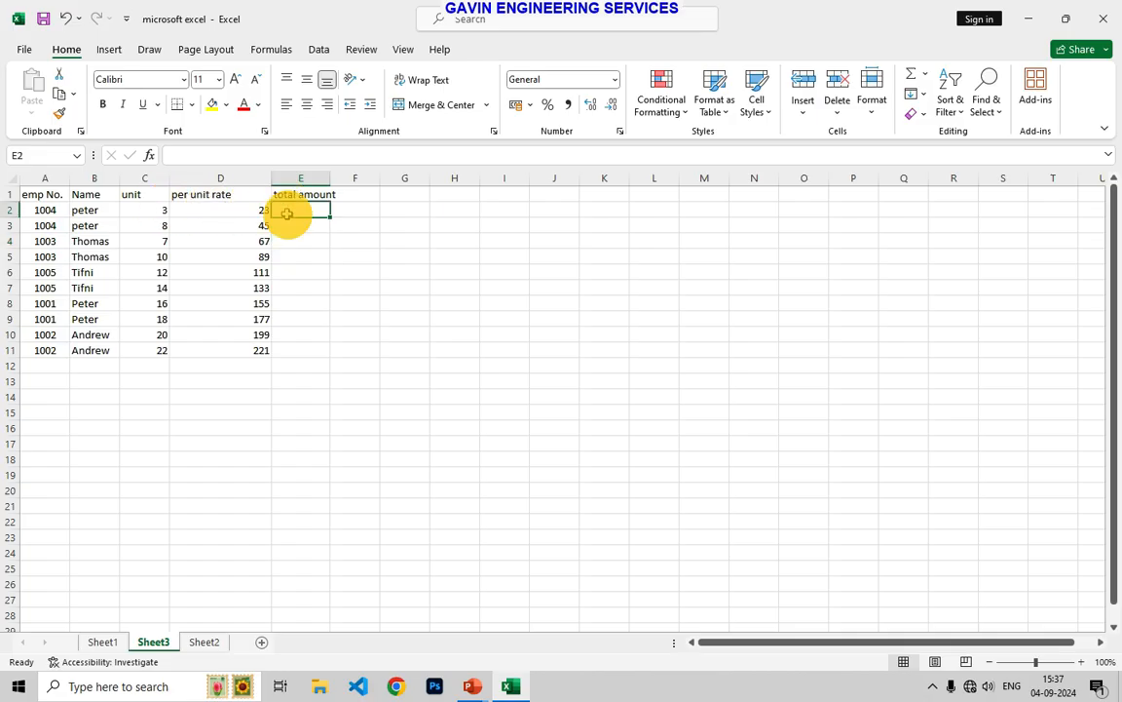
pyautogui.write('=')
pyautogui.click(259, 214)
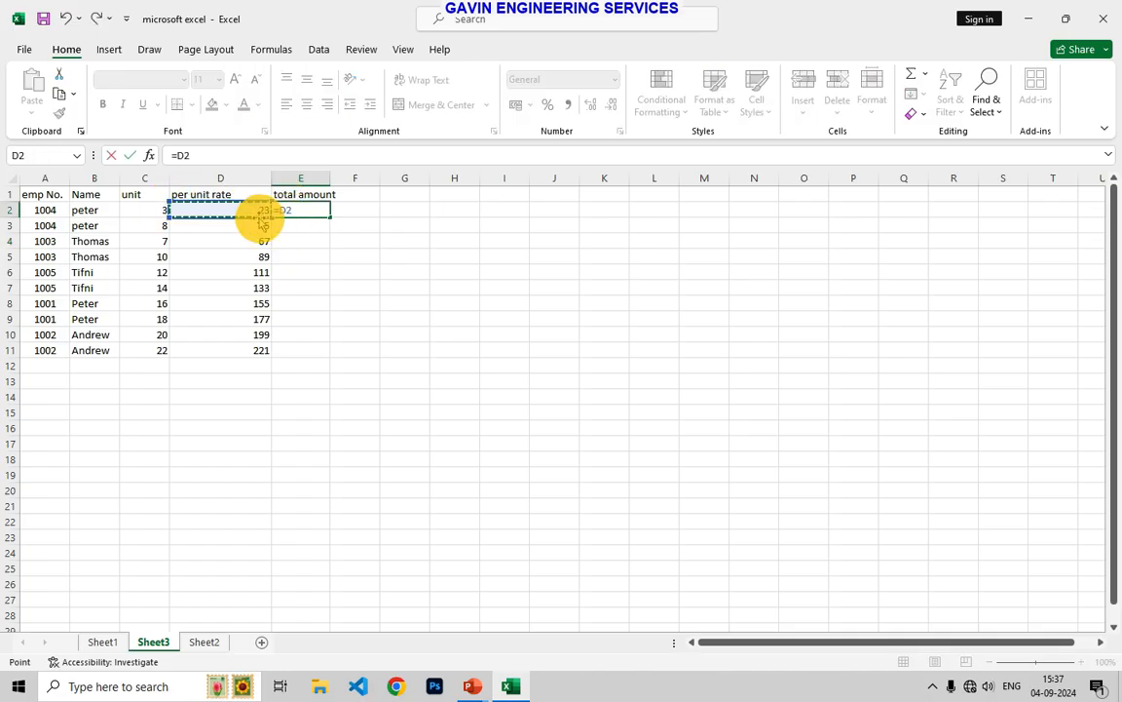
pyautogui.click(160, 210)
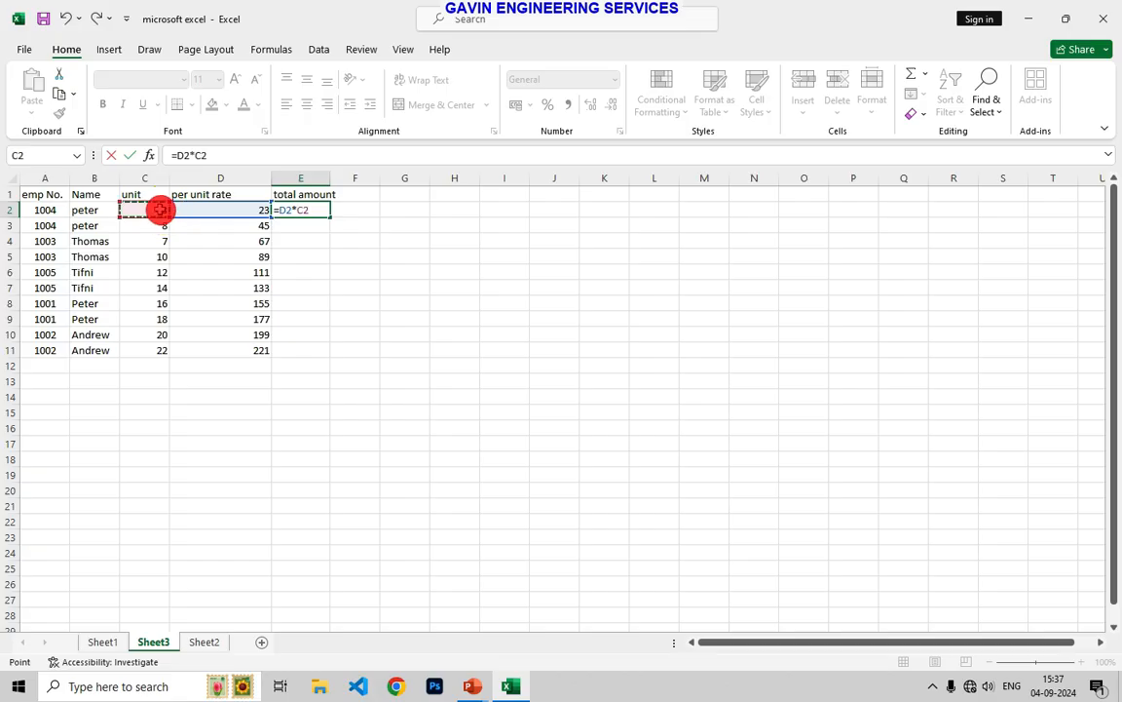
pyautogui.press('Return')
# - Fill the total amount formula from E2 down to E11 and widen column E to fit its header
pyautogui.click(284, 212)
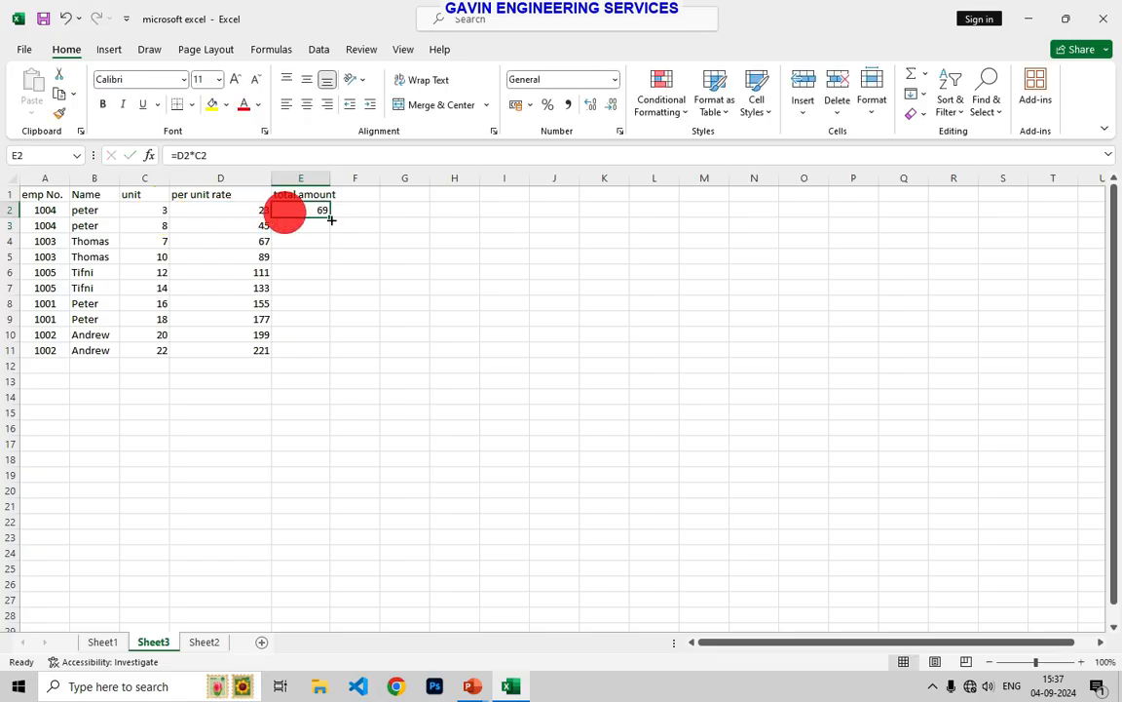
pyautogui.moveTo(331, 220); pyautogui.dragTo(312, 352)
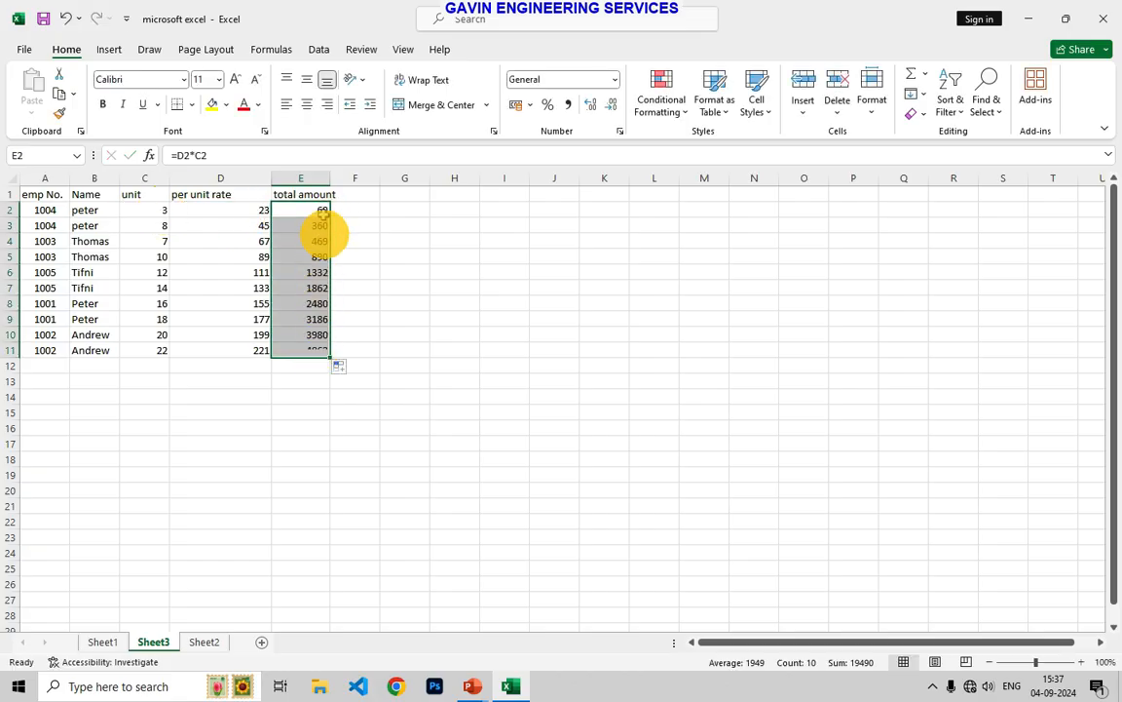
pyautogui.moveTo(330, 177); pyautogui.dragTo(344, 177)
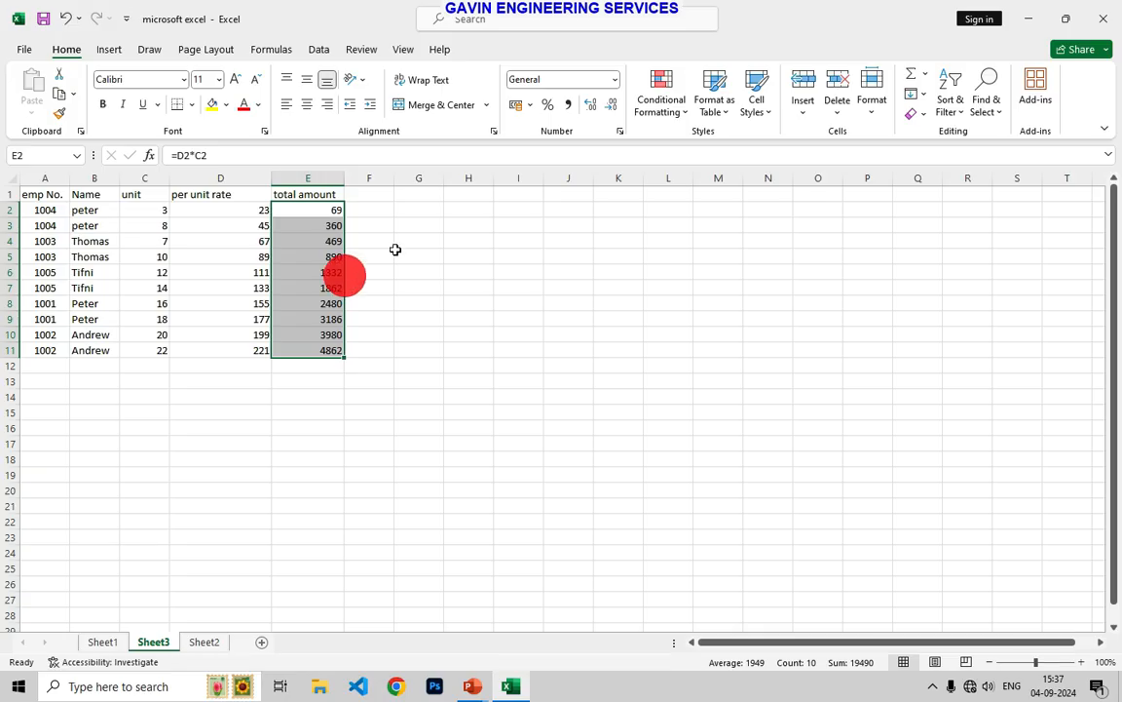
pyautogui.click(479, 288)
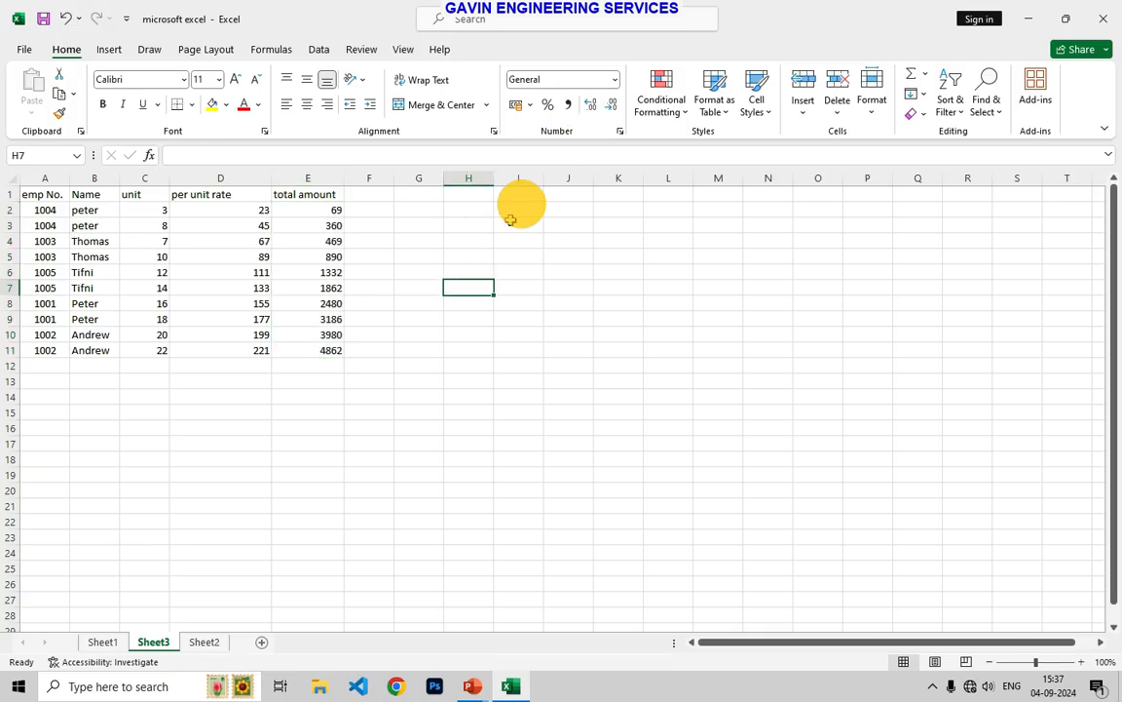
# - Apply the comma style to the total amounts in E2:E11
pyautogui.click(330, 210)
pyautogui.moveTo(330, 211); pyautogui.dragTo(329, 352)
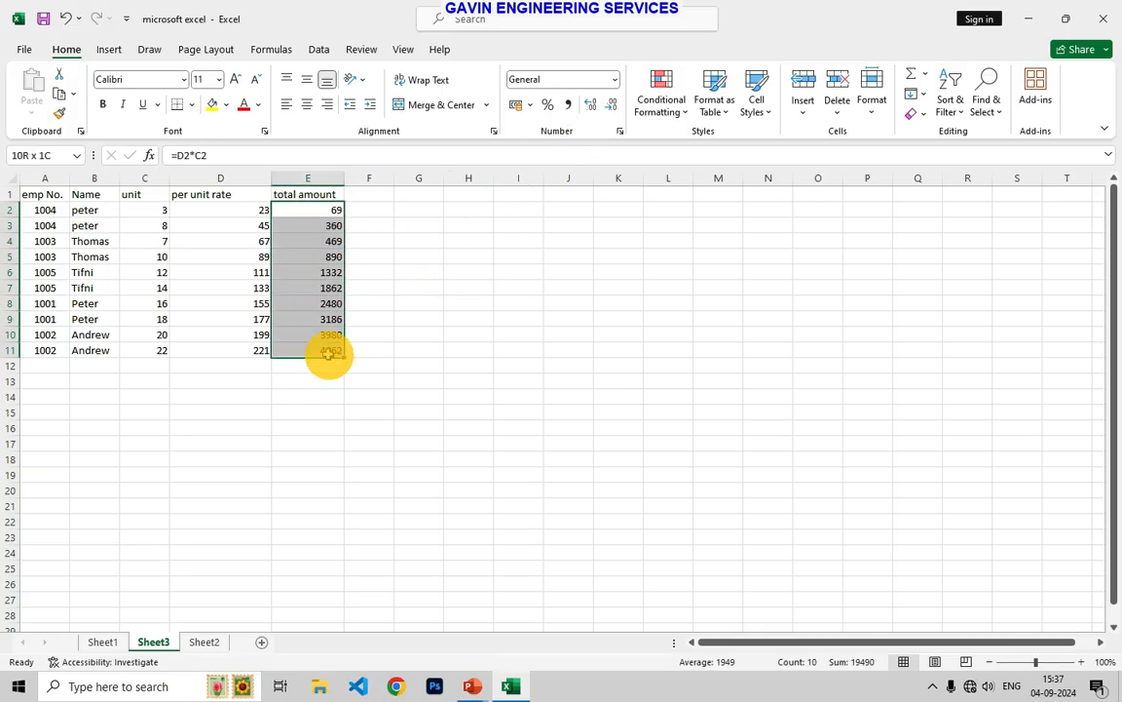
pyautogui.click(568, 104)
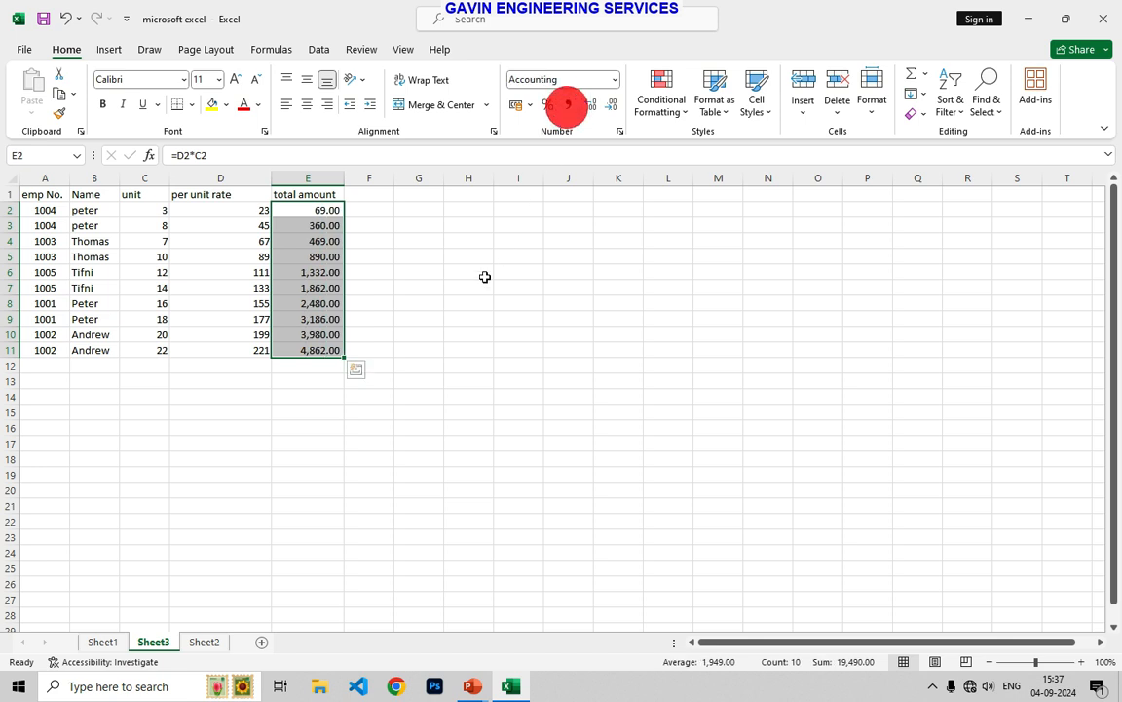
pyautogui.click(466, 303)
# - Format the total amounts in E2:E11 with the ₹ English (India) accounting format
pyautogui.moveTo(330, 210); pyautogui.dragTo(331, 353)
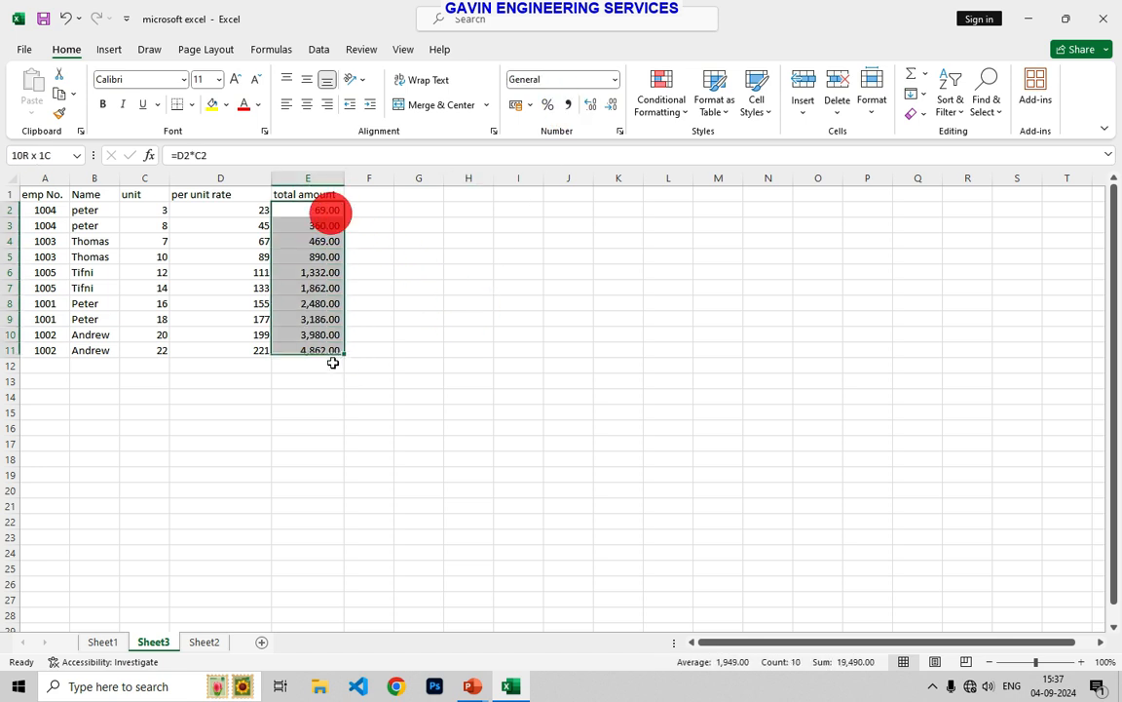
pyautogui.click(531, 104)
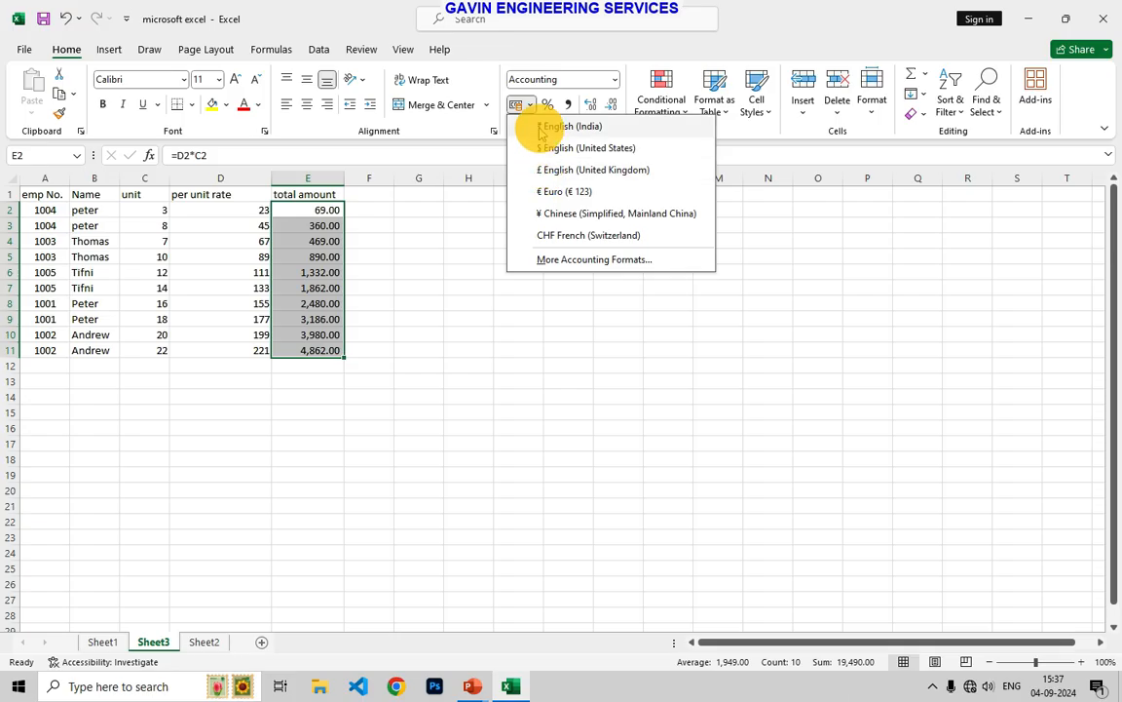
pyautogui.click(535, 124)
pyautogui.click(423, 300)
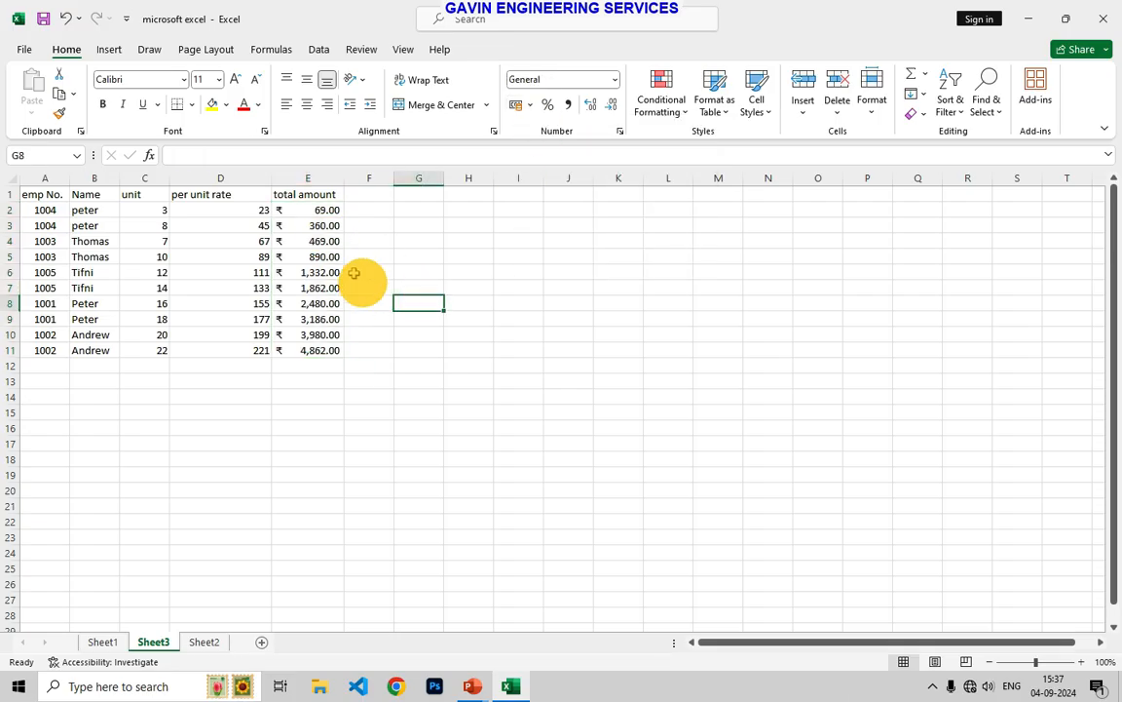
# - Format the total amounts in E2:E11 with the $ English (United States) accounting format
pyautogui.moveTo(334, 209); pyautogui.dragTo(331, 355)
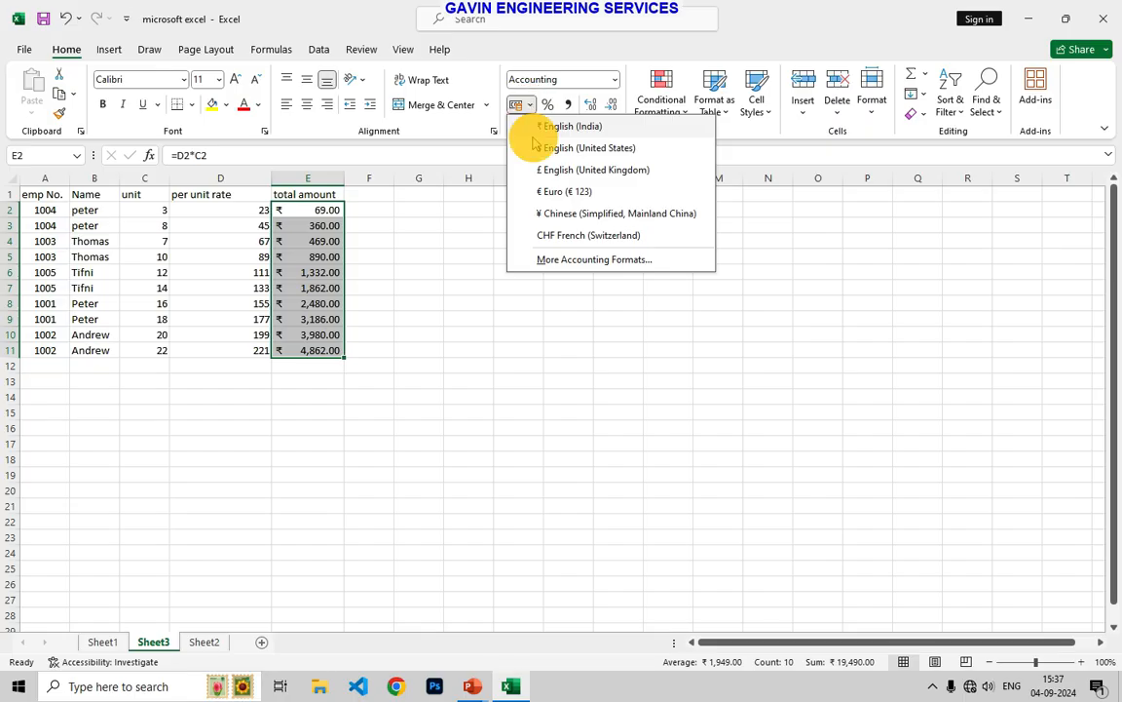
pyautogui.click(540, 148)
pyautogui.click(467, 317)
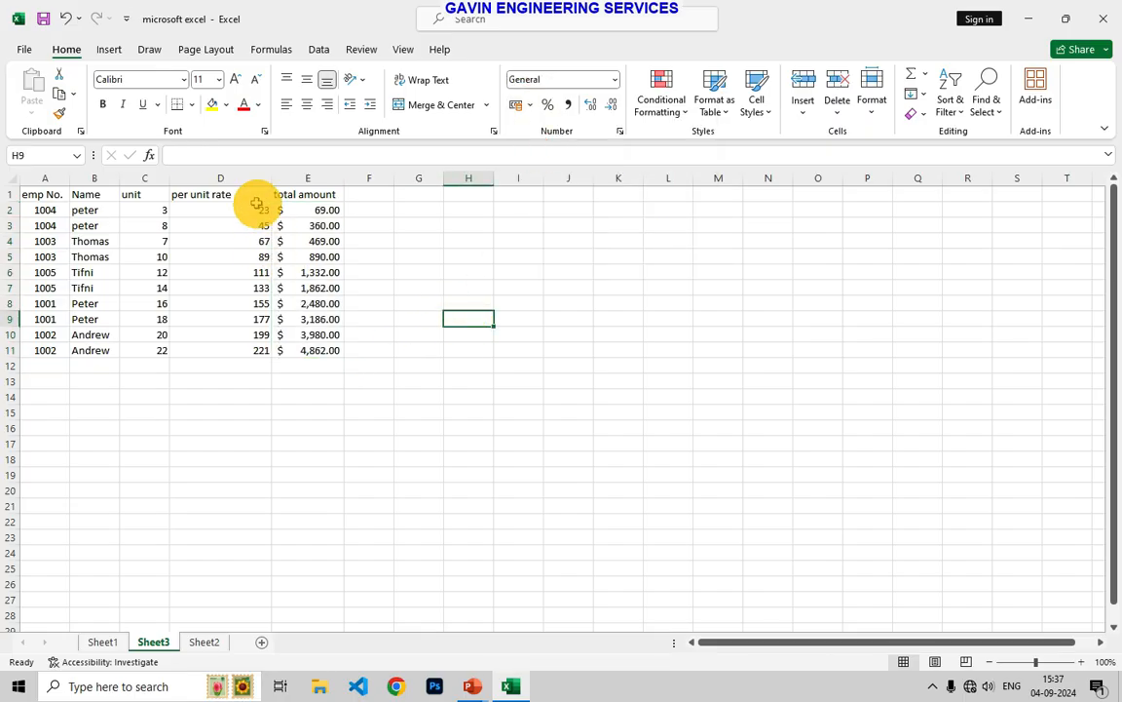
pyautogui.moveTo(259, 208); pyautogui.dragTo(239, 302)
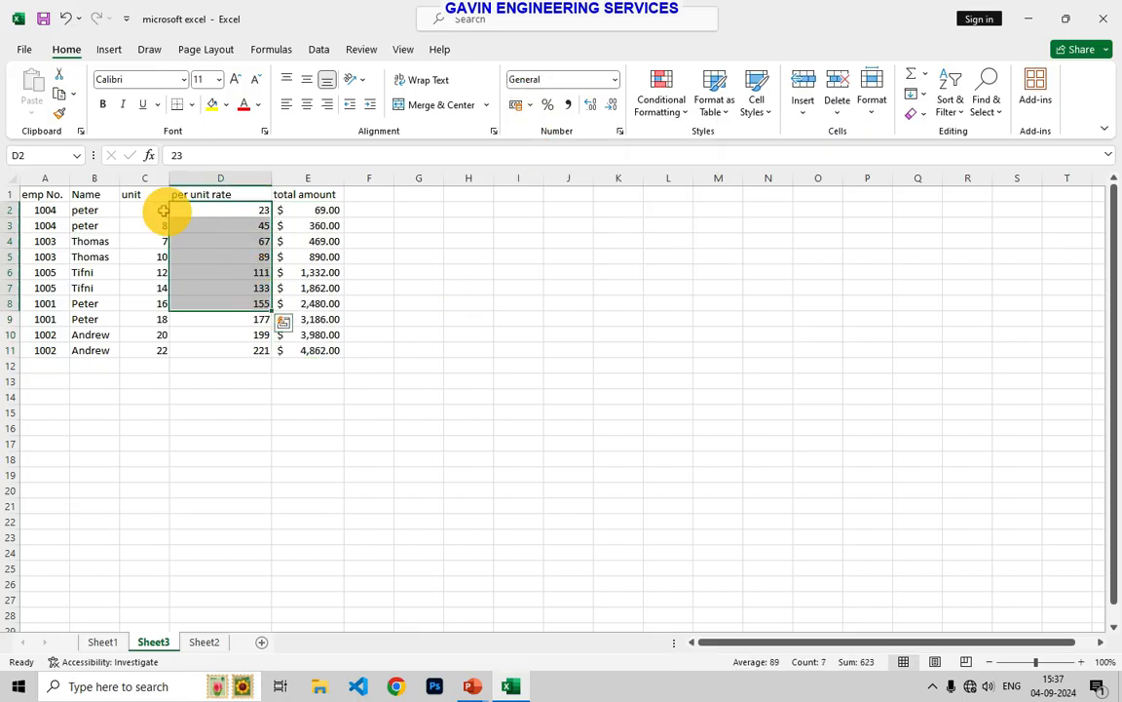
pyautogui.moveTo(163, 208); pyautogui.dragTo(155, 353)
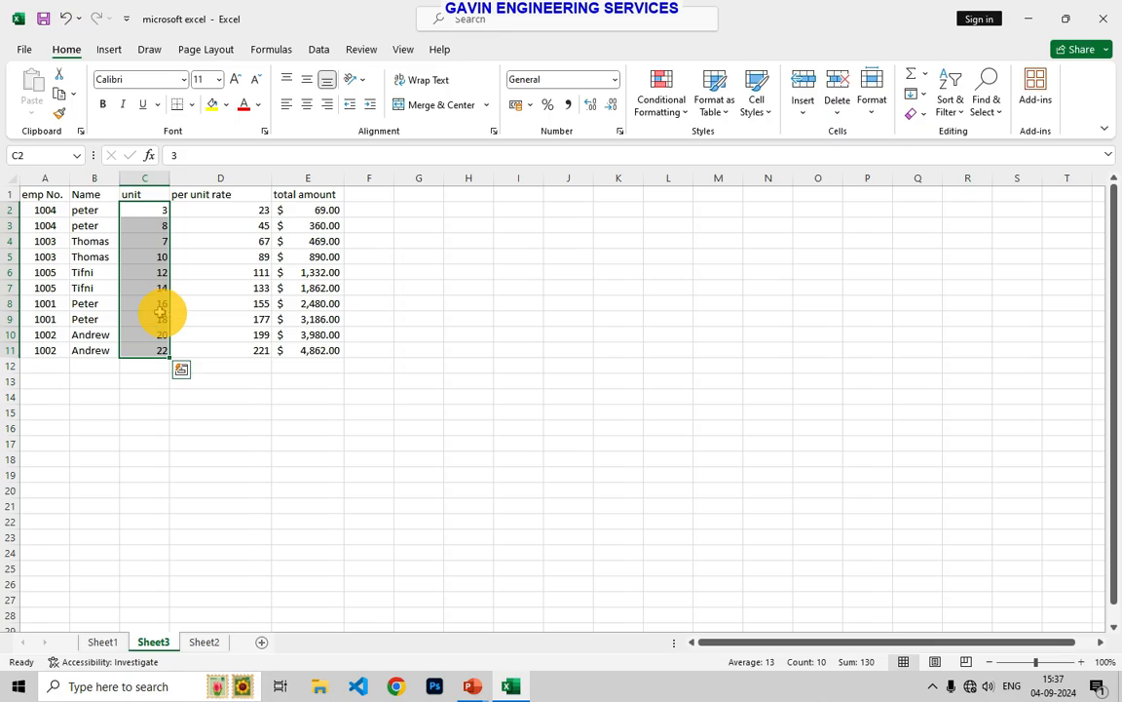
pyautogui.click(368, 444)
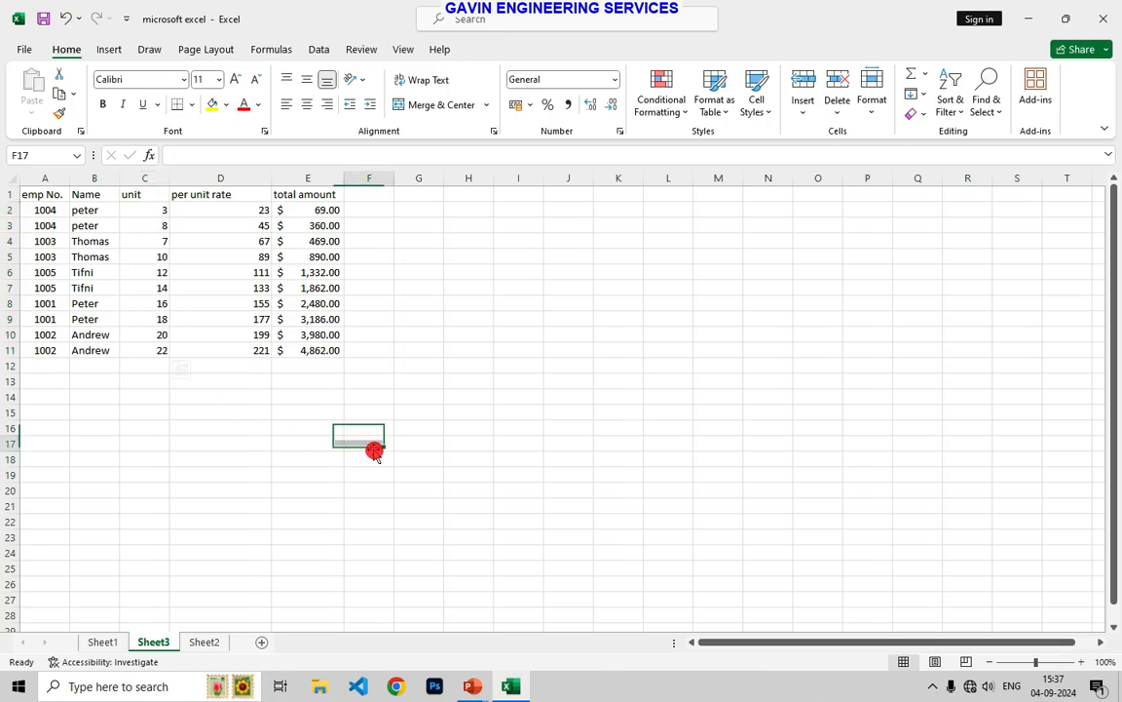
pyautogui.moveTo(163, 210); pyautogui.dragTo(145, 351)
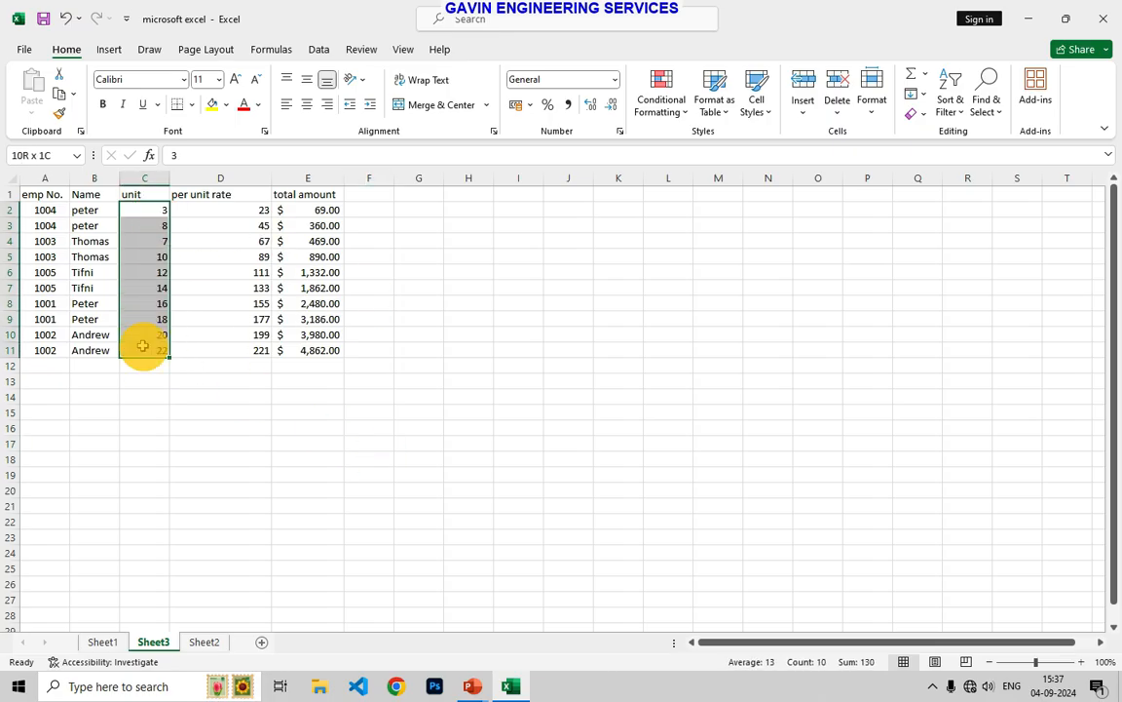
pyautogui.click(522, 381)
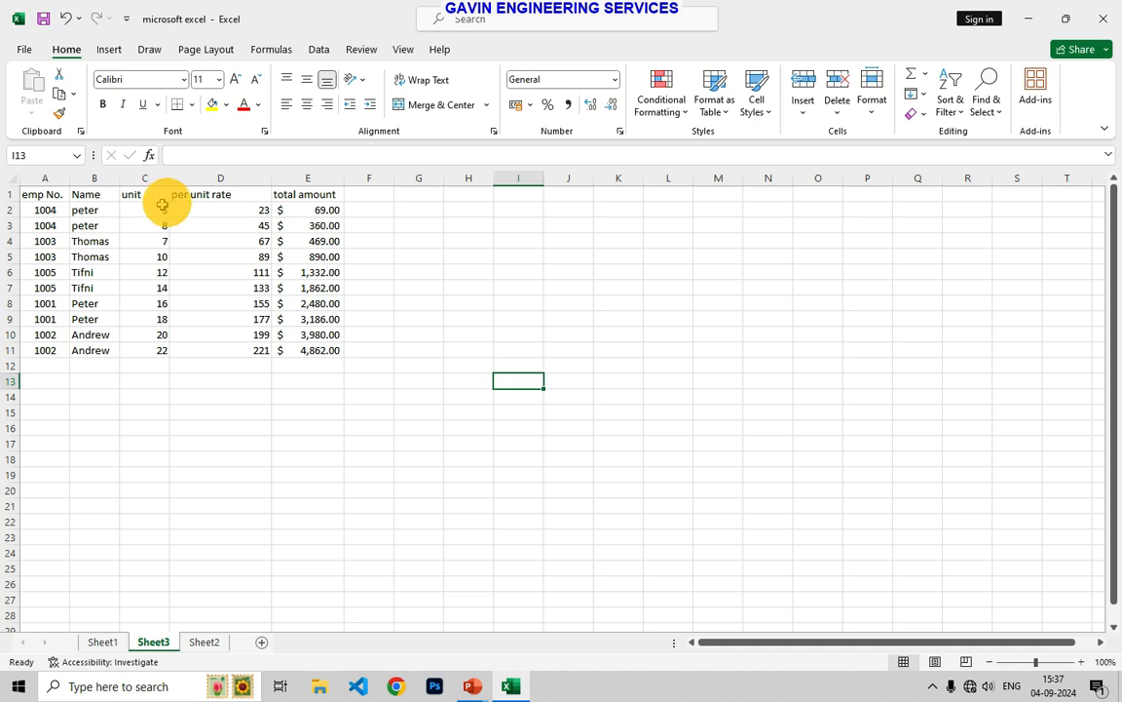
# - Apply the custom number format # "pcs" to the unit values in C2:C11
pyautogui.moveTo(152, 211); pyautogui.dragTo(143, 348)
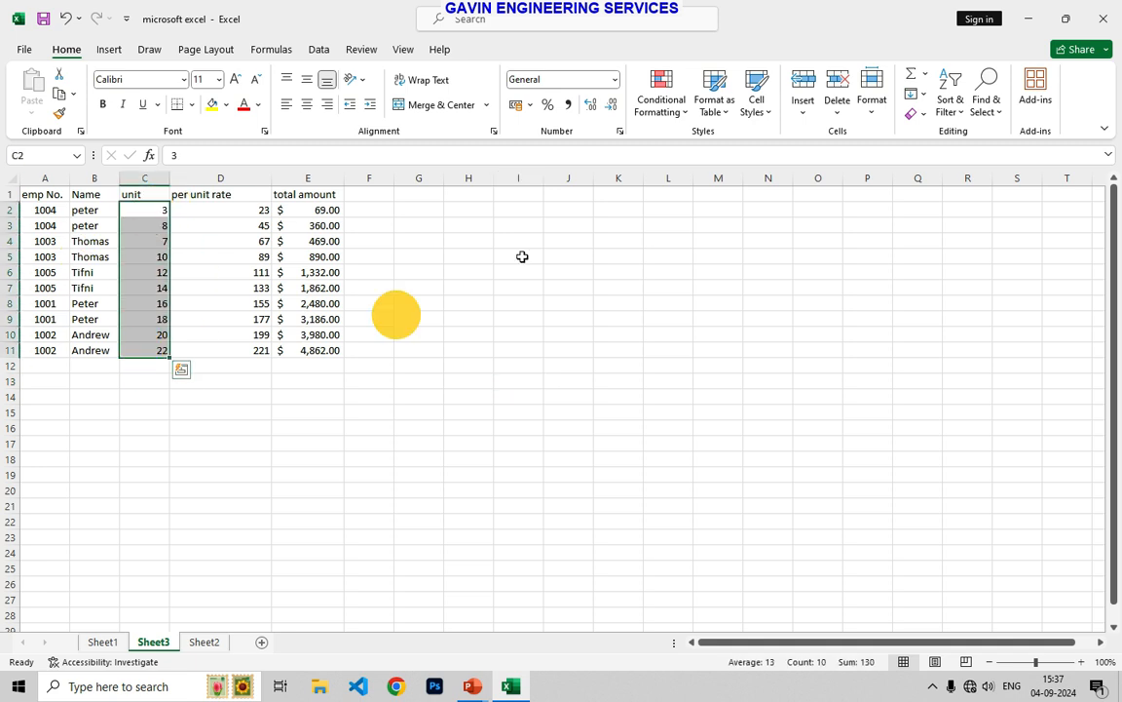
pyautogui.click(614, 79)
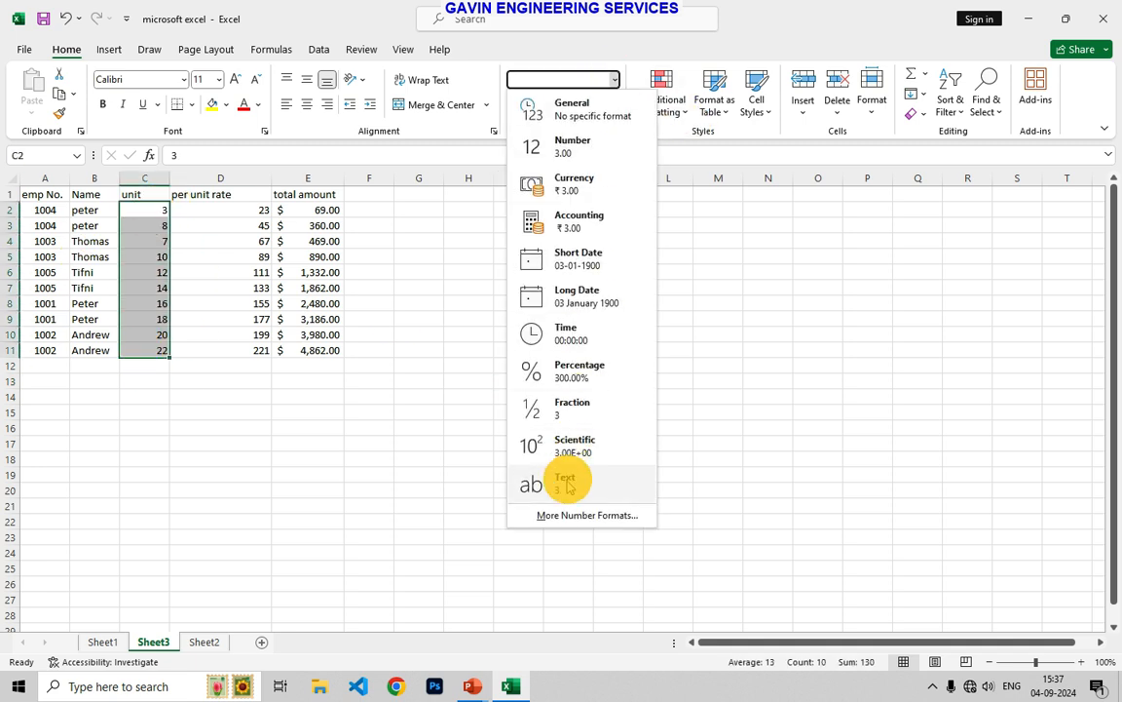
pyautogui.click(577, 514)
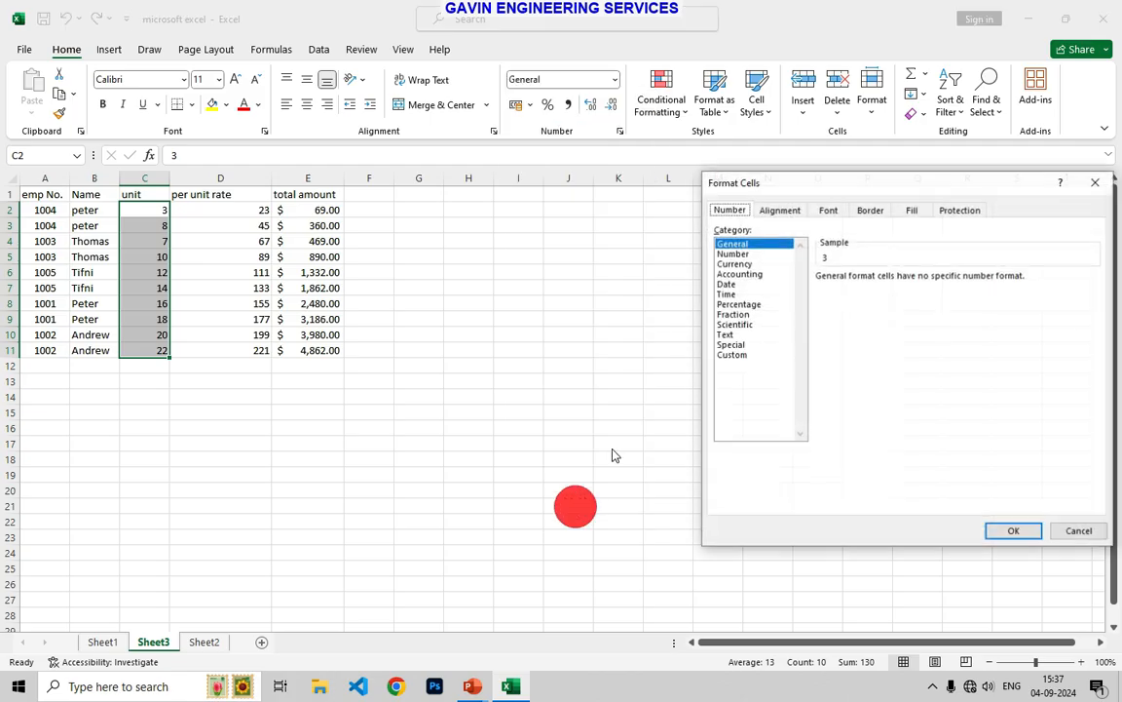
pyautogui.click(723, 354)
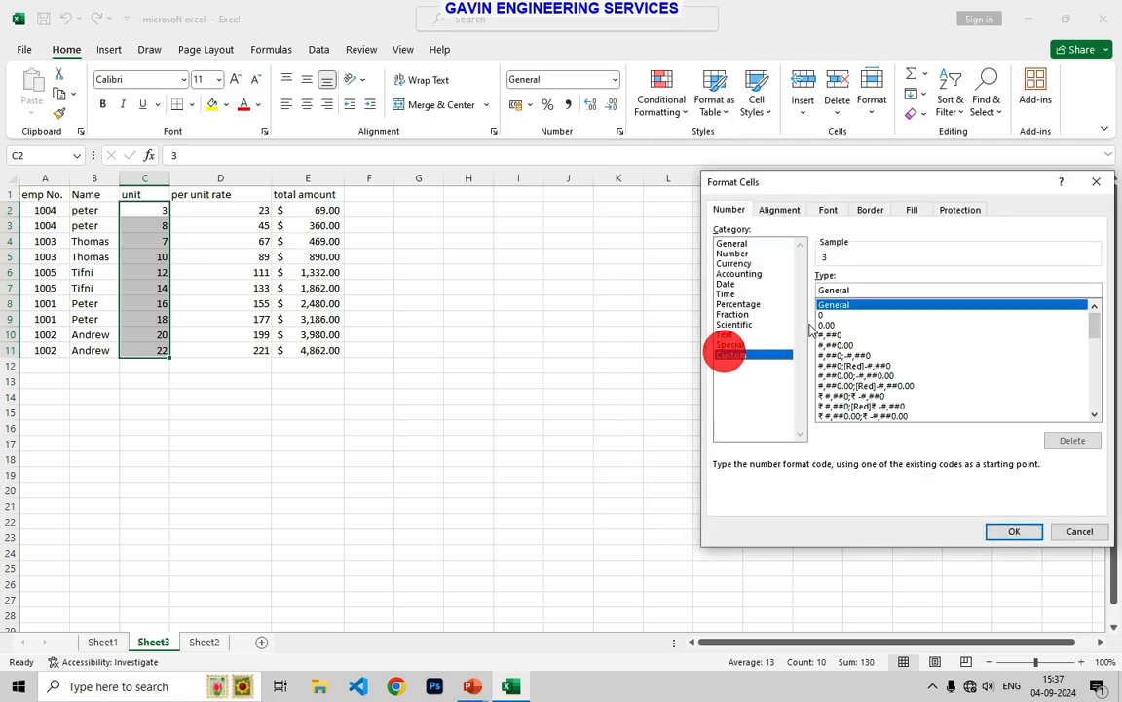
pyautogui.doubleClick(872, 291)
pyautogui.press('BackSpace')
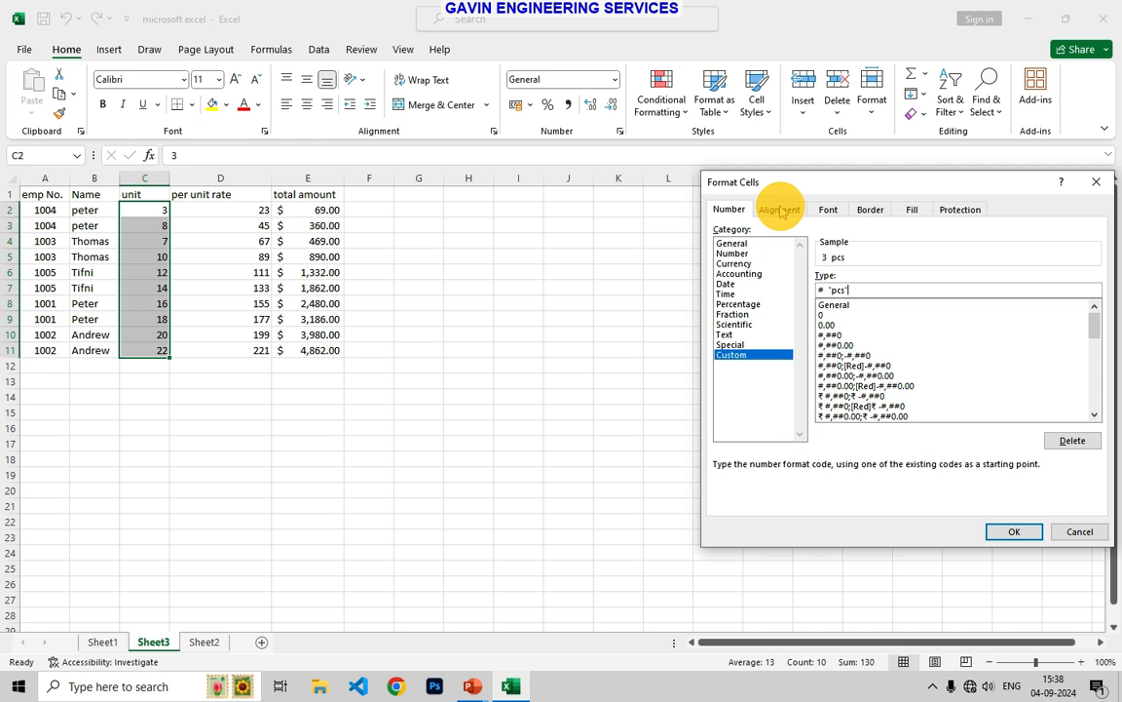
pyautogui.press('Return')
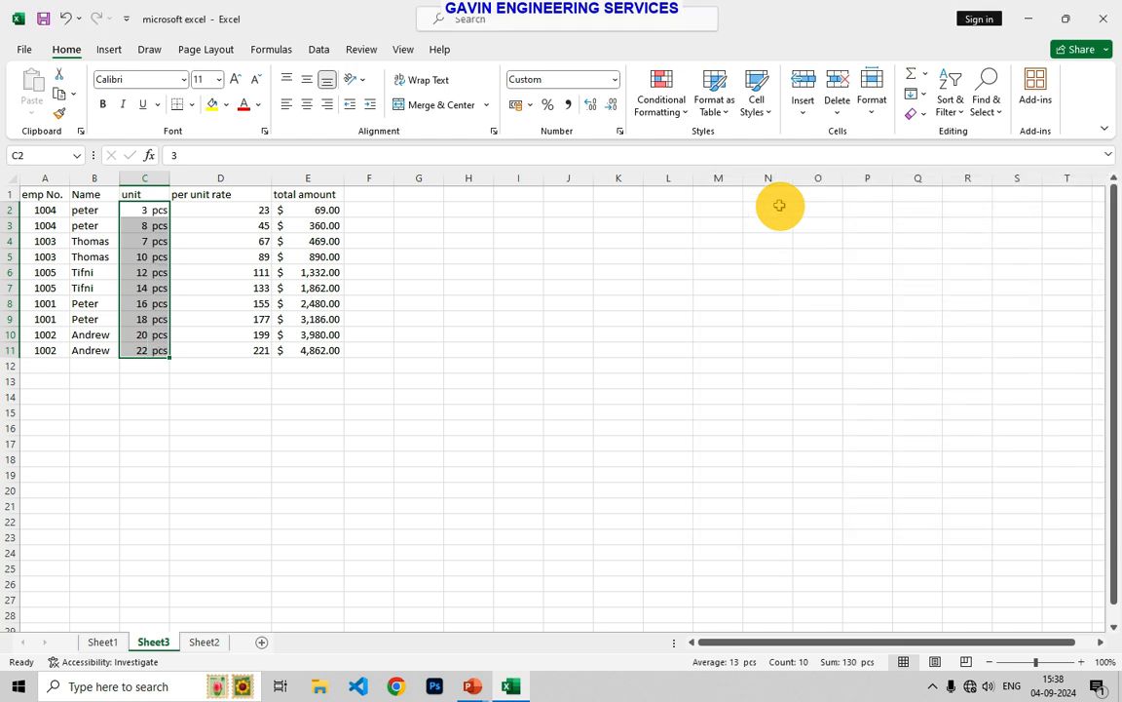
pyautogui.click(553, 395)
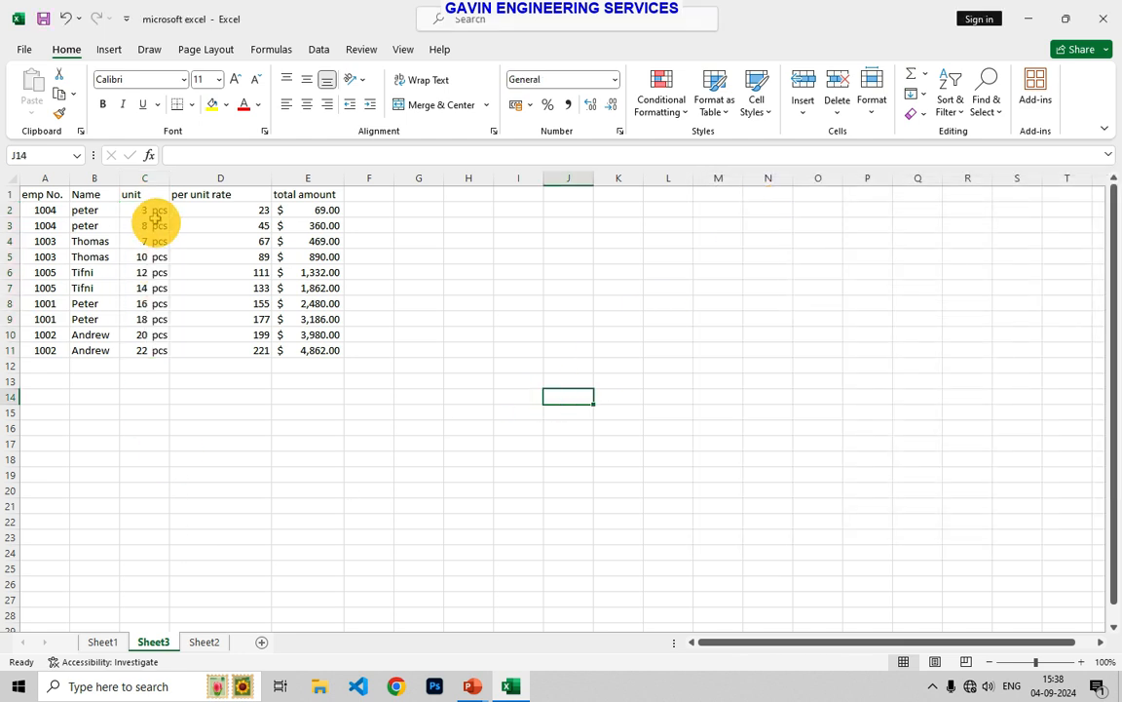
# - Review the custom number format code applied to the unit value in C2 without changing it
pyautogui.moveTo(155, 210); pyautogui.dragTo(137, 356)
pyautogui.click(331, 428)
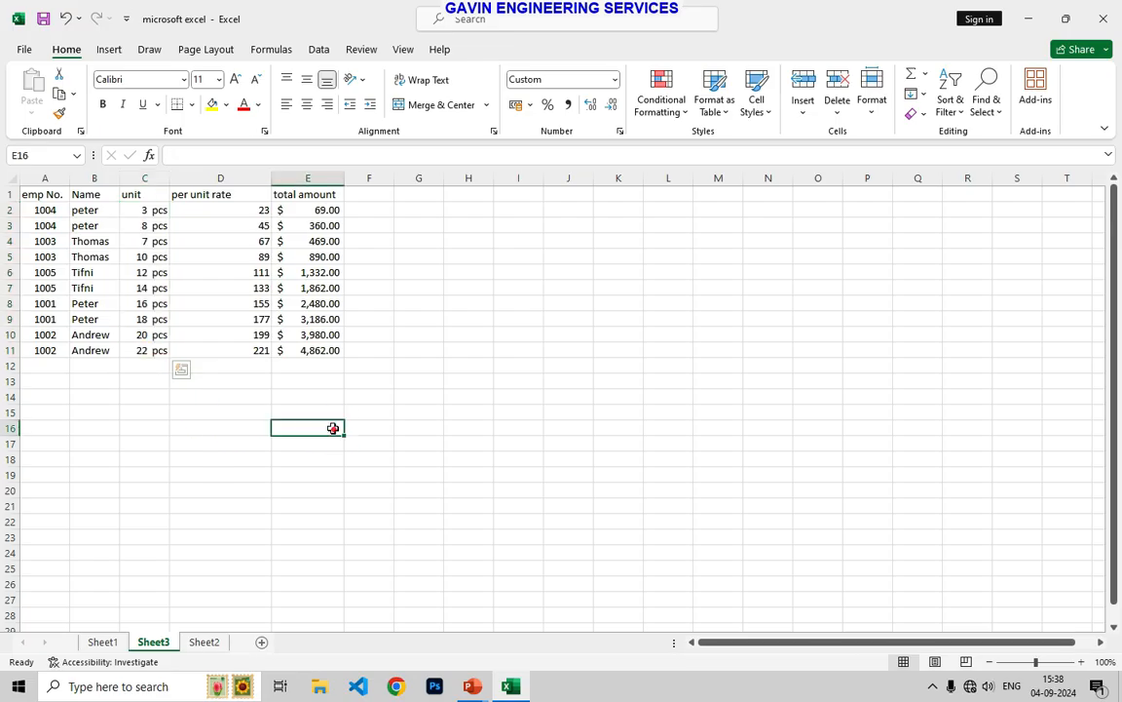
pyautogui.click(158, 211)
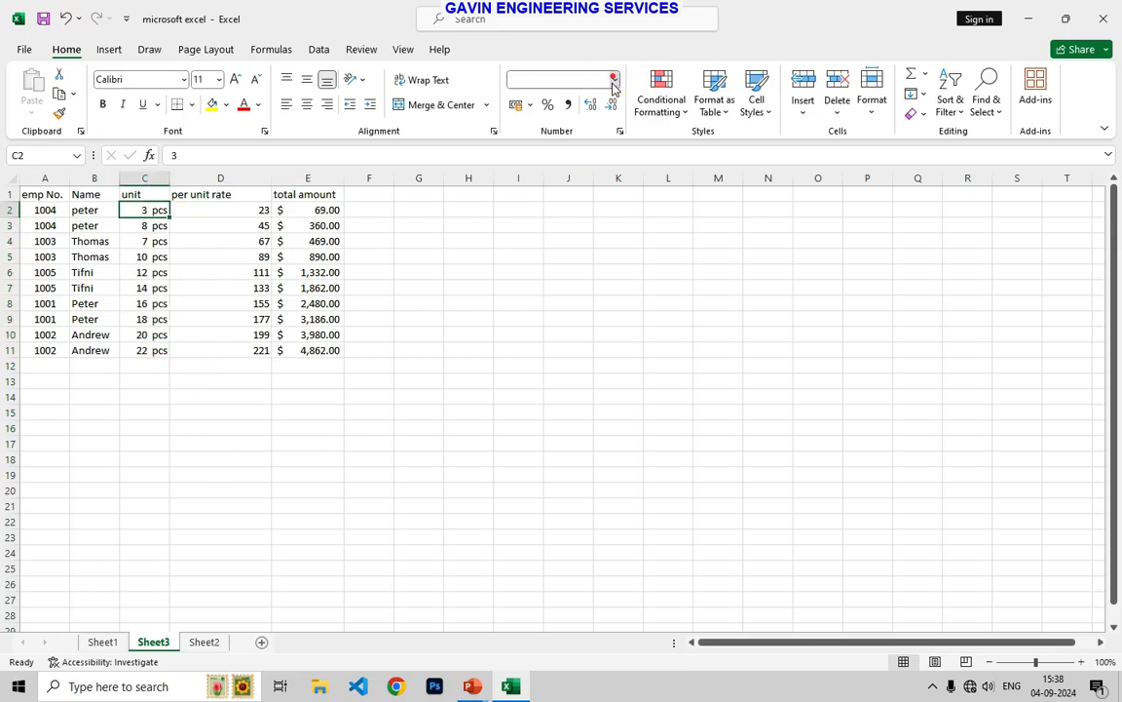
pyautogui.click(614, 79)
pyautogui.click(557, 514)
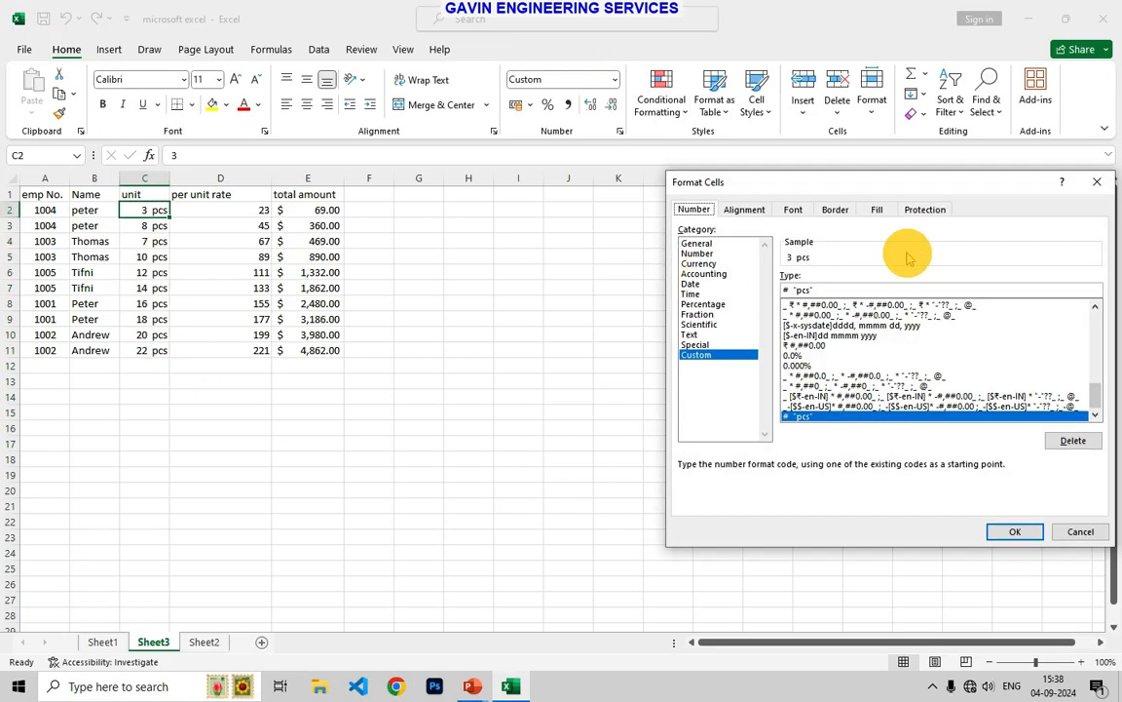
pyautogui.click(1097, 181)
# - Enter 0009, 008 and 7 in cells I5 to I7
pyautogui.click(509, 255)
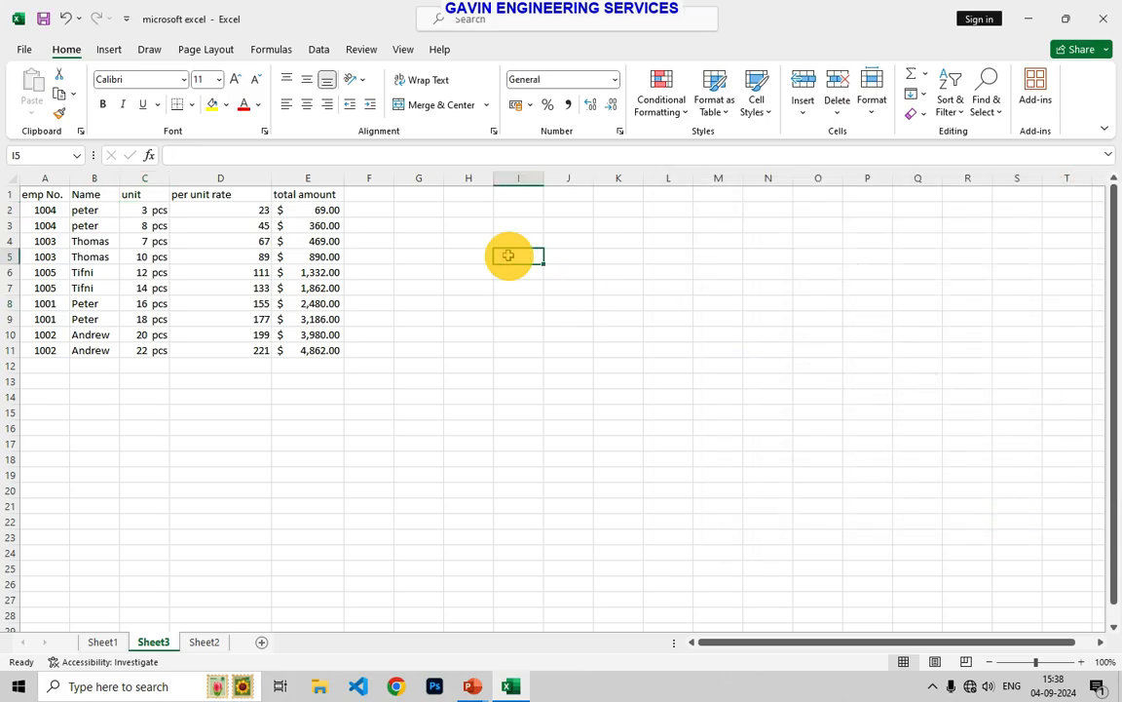
pyautogui.write('0009')
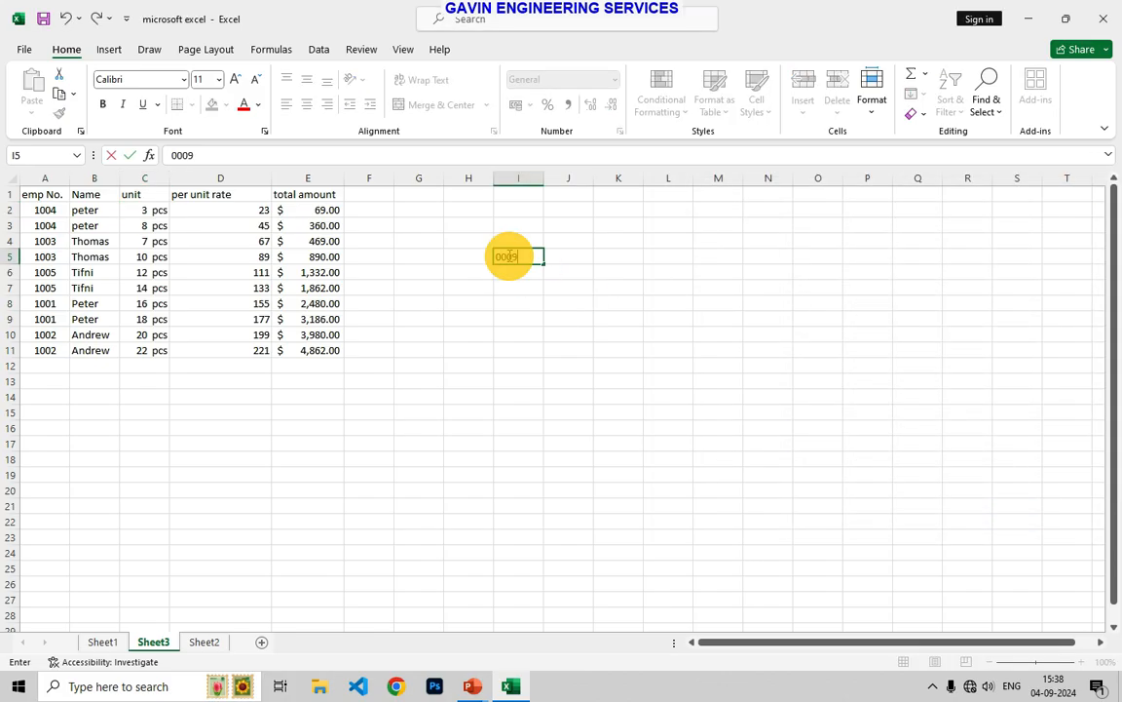
pyautogui.press('Return')
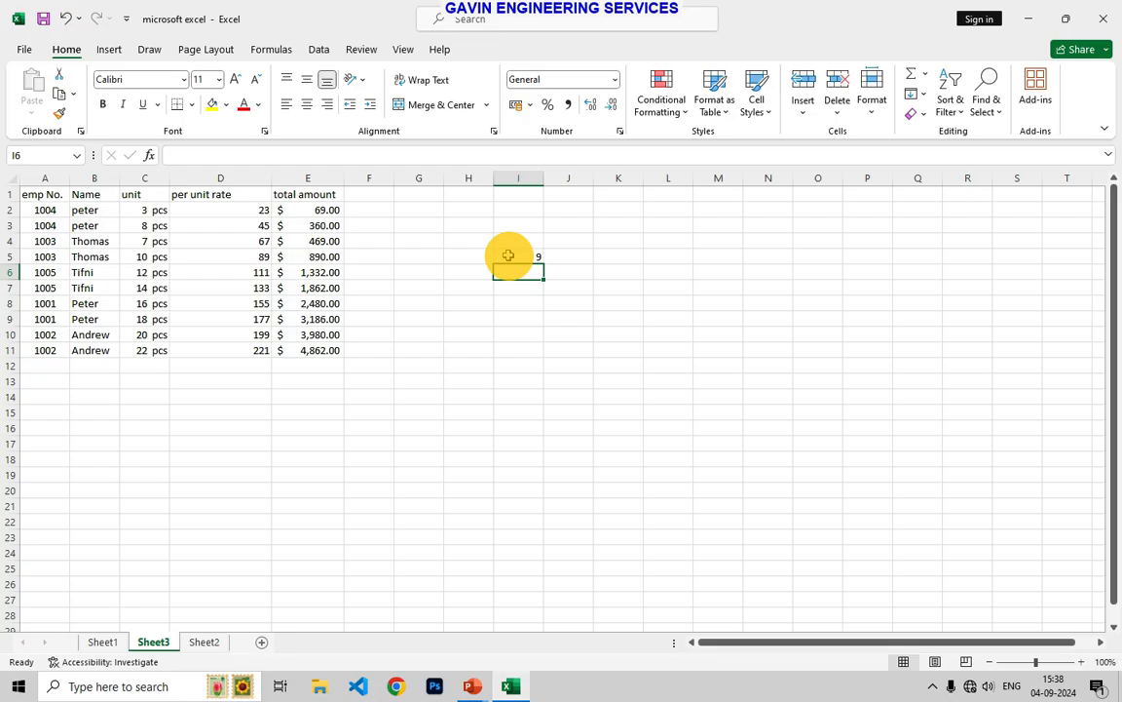
pyautogui.write('008')
pyautogui.press('Return')
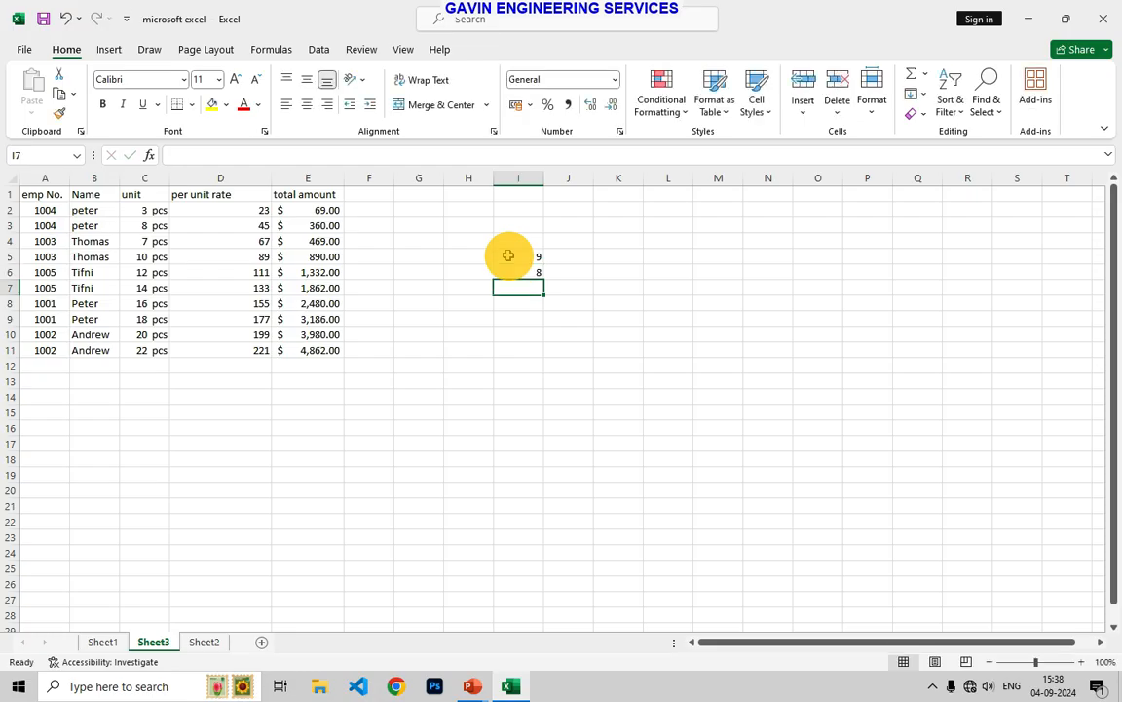
pyautogui.write('7')
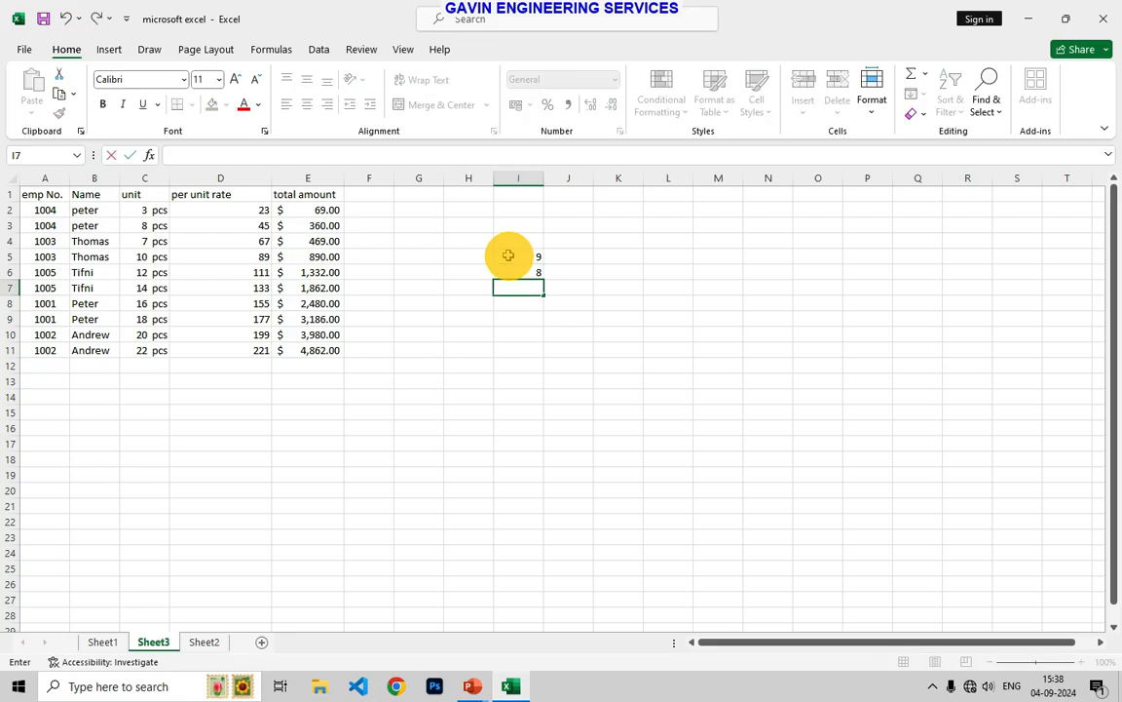
pyautogui.press('Return')
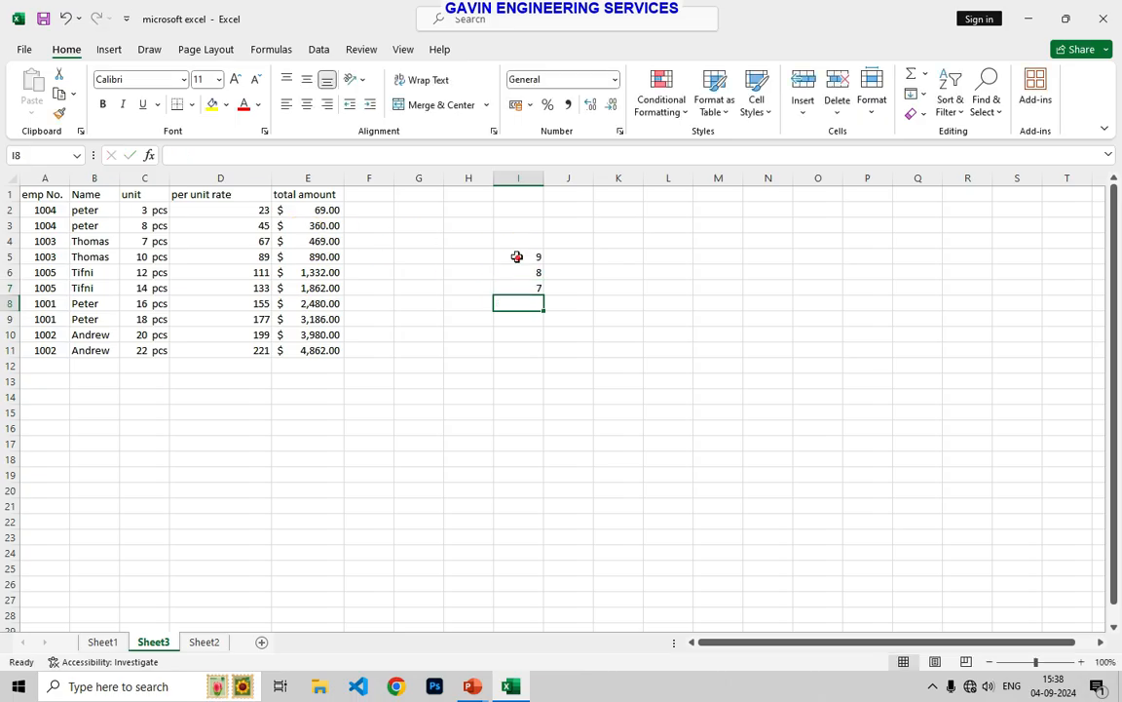
# - Apply the custom number format 0000 to the range I5:I18
pyautogui.moveTo(516, 256); pyautogui.dragTo(532, 282)
pyautogui.click(572, 284)
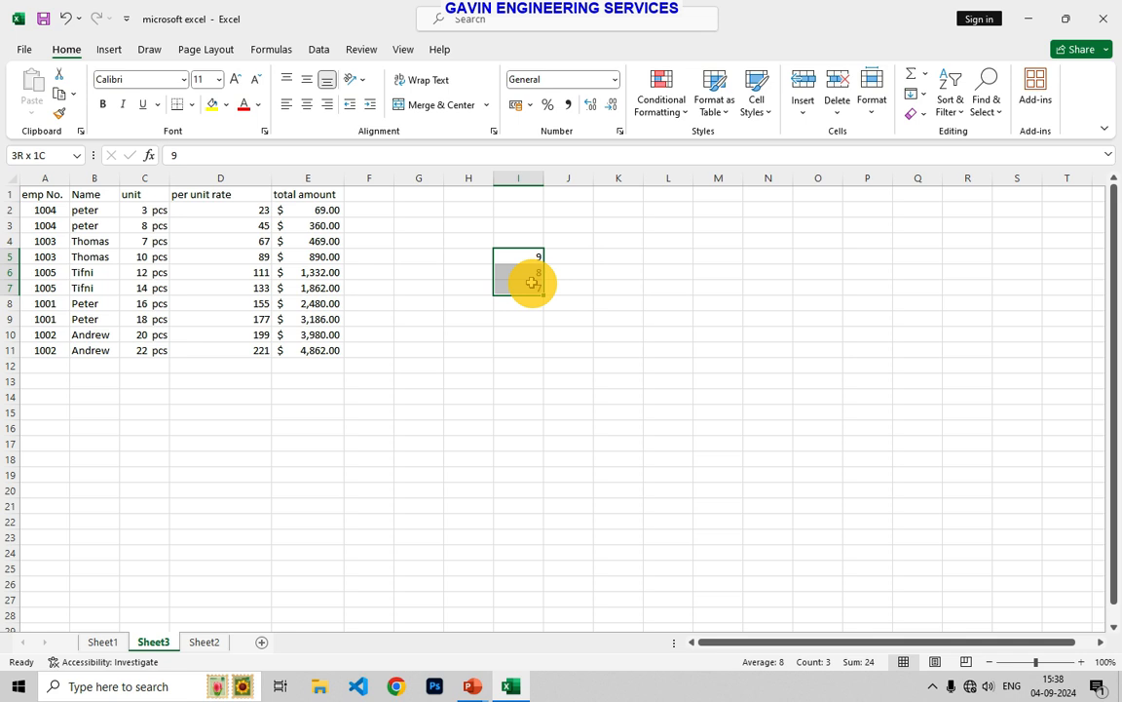
pyautogui.click(546, 263)
pyautogui.click(533, 257)
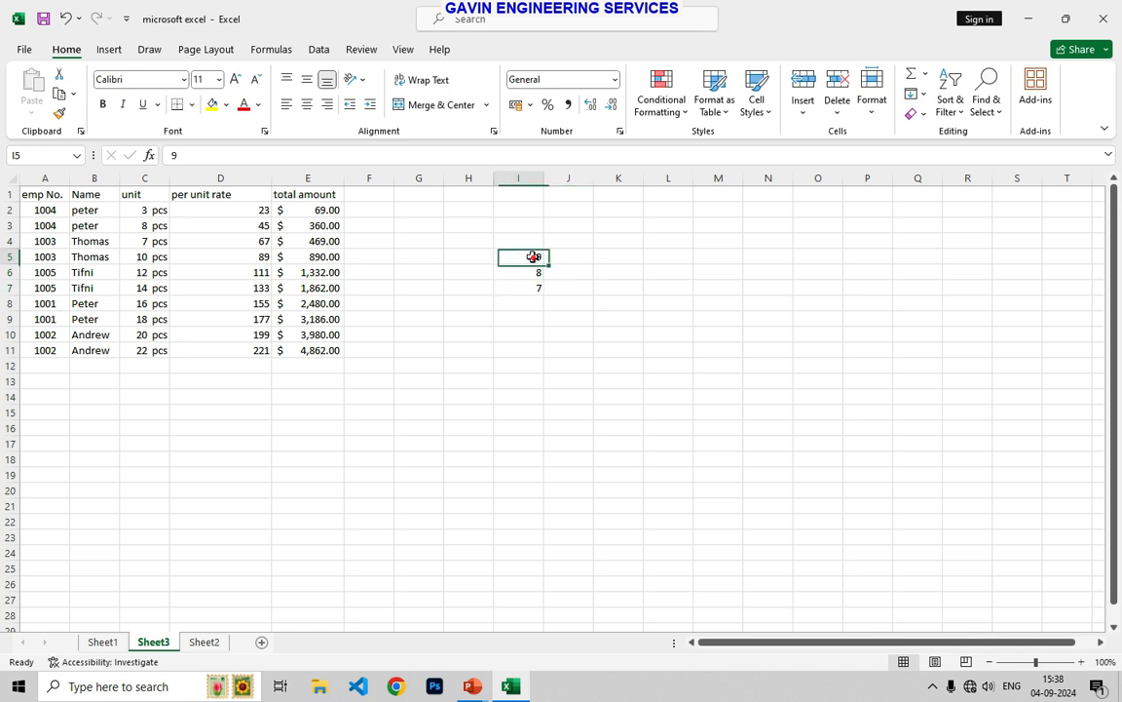
pyautogui.moveTo(534, 256); pyautogui.dragTo(501, 464)
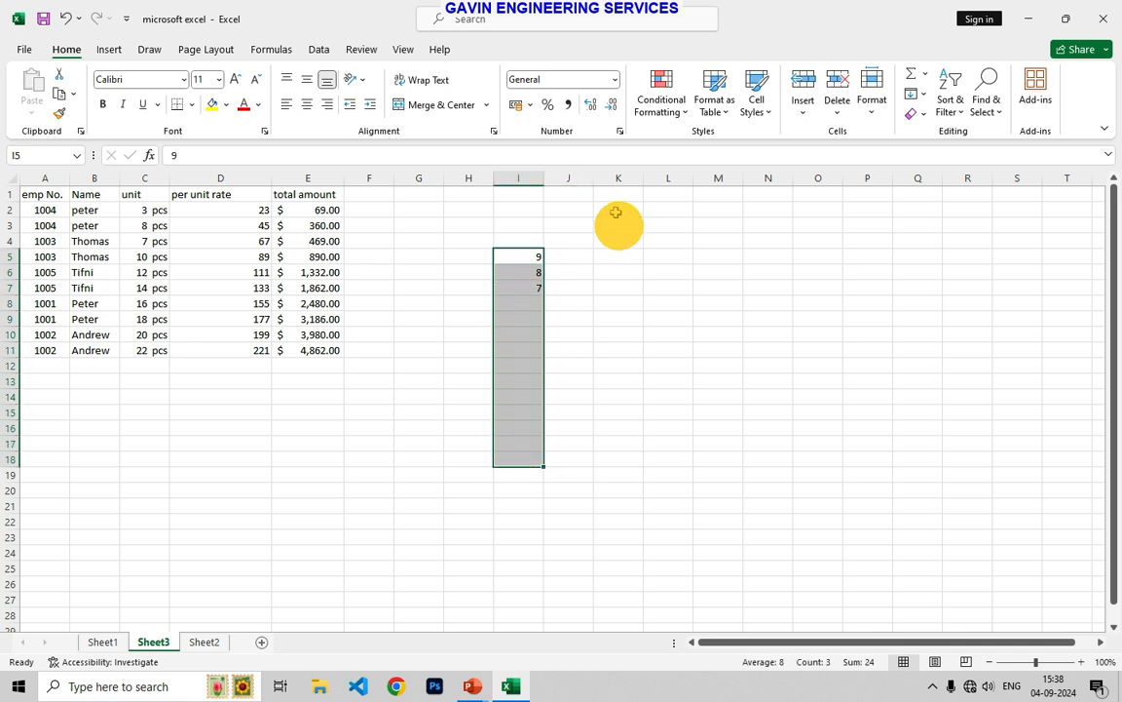
pyautogui.click(615, 79)
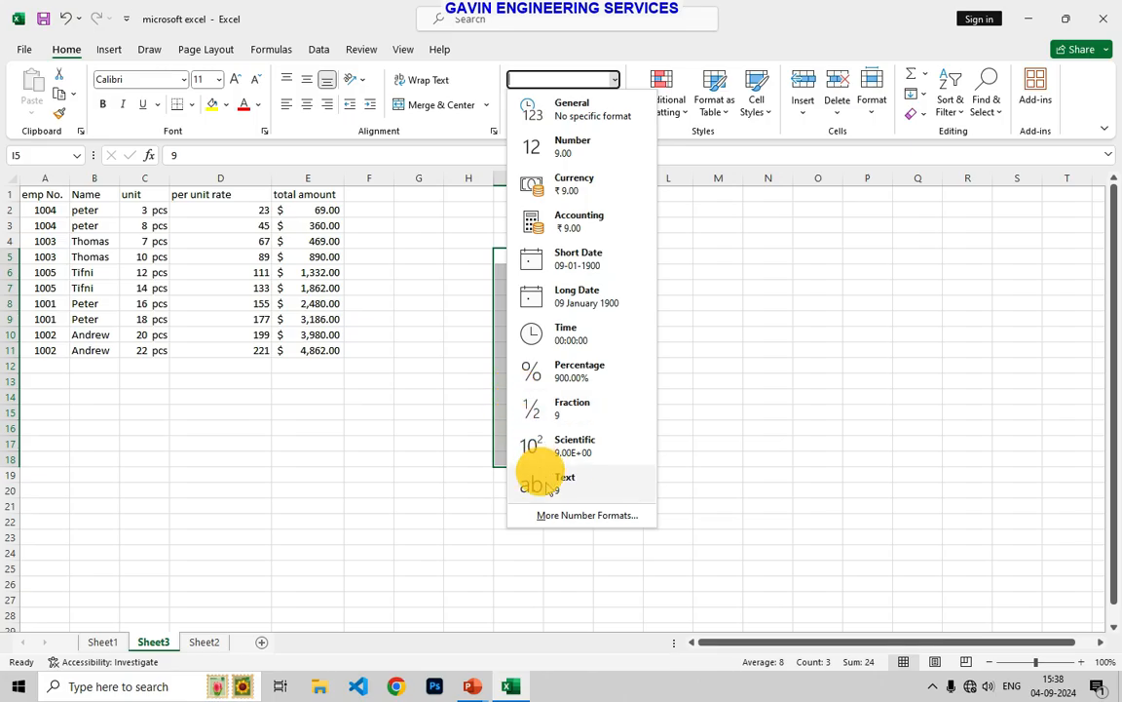
pyautogui.click(574, 513)
pyautogui.click(737, 355)
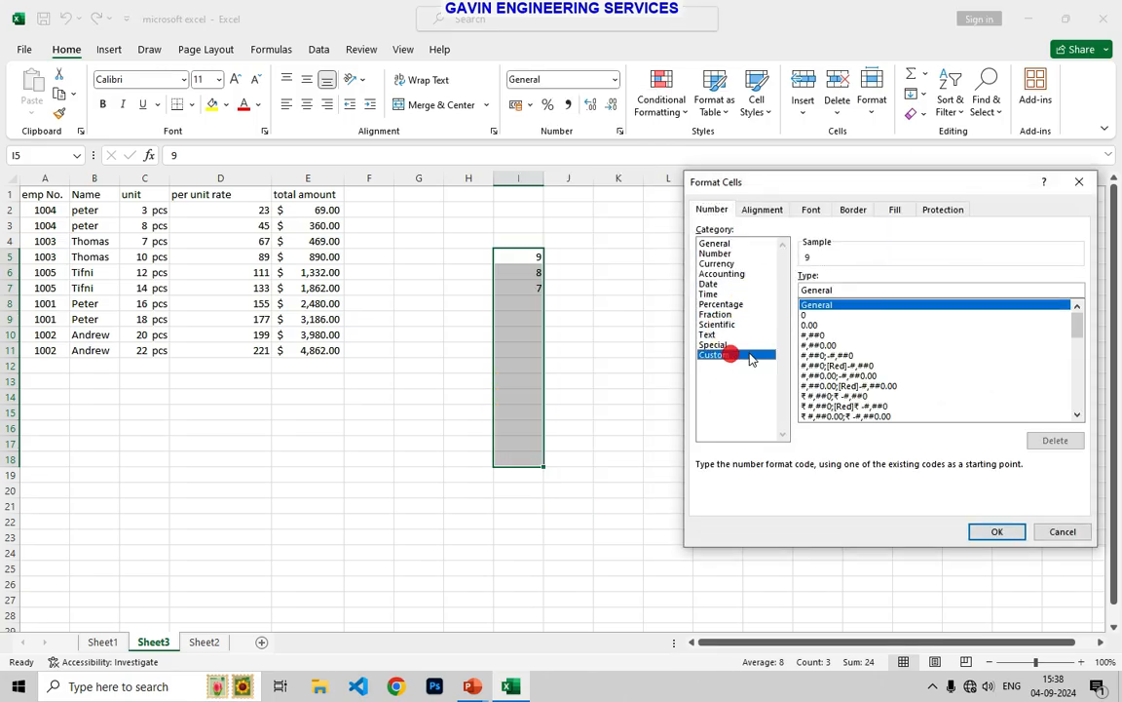
pyautogui.click(854, 289)
pyautogui.press('BackSpace')
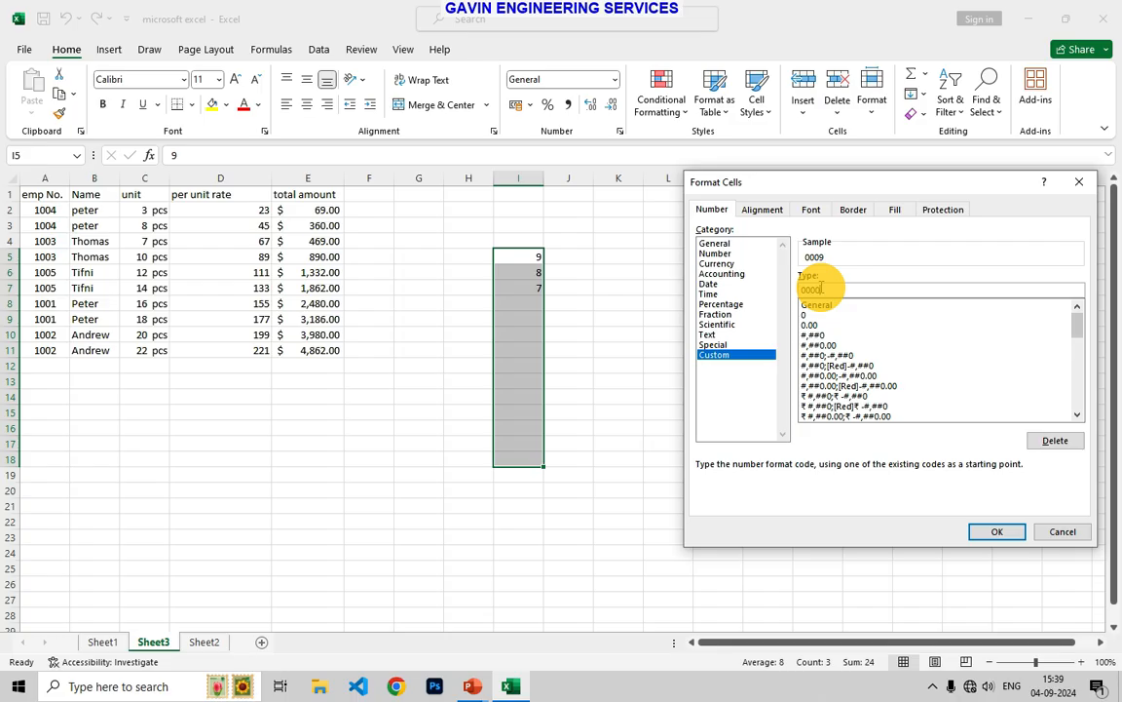
pyautogui.press('Return')
pyautogui.click(682, 346)
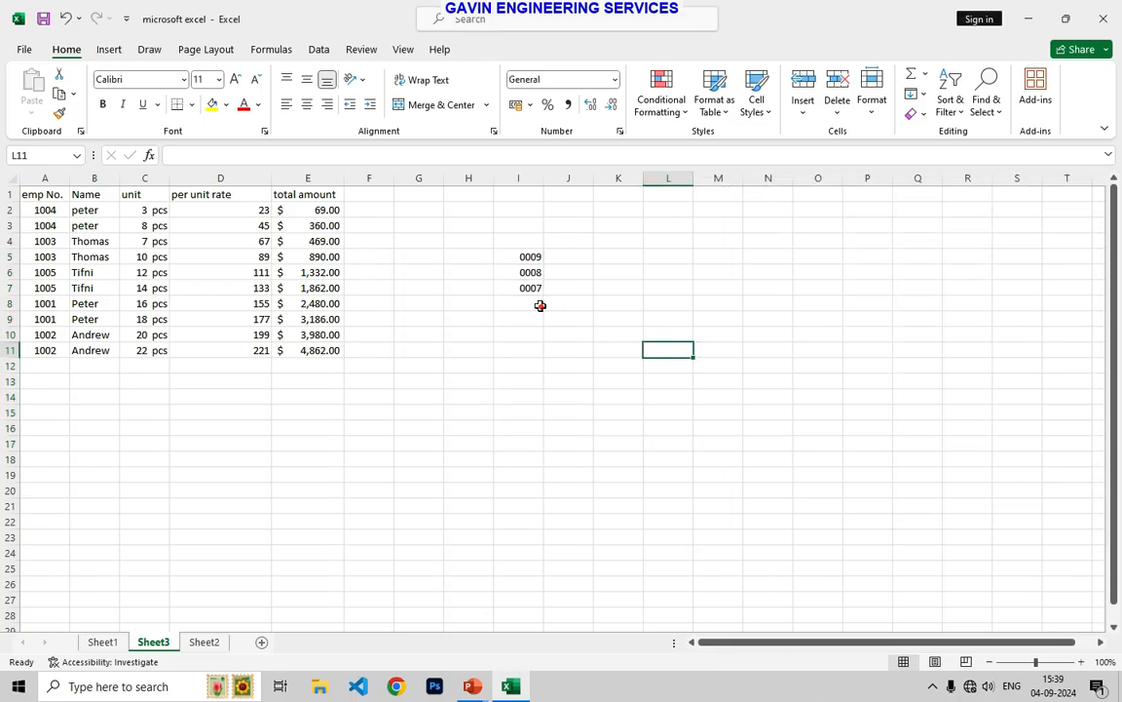
# - Enter 0007 in I8 and 0006 in I9
pyautogui.click(540, 304)
pyautogui.write('0007')
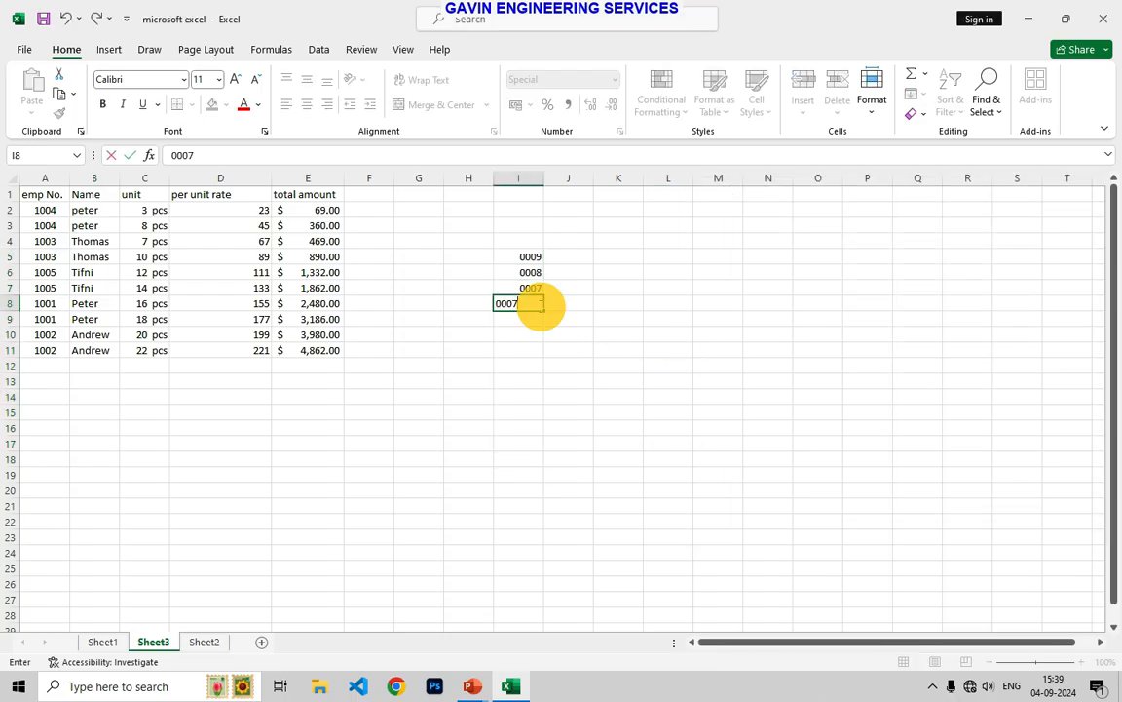
pyautogui.press('Return')
pyautogui.write('0006')
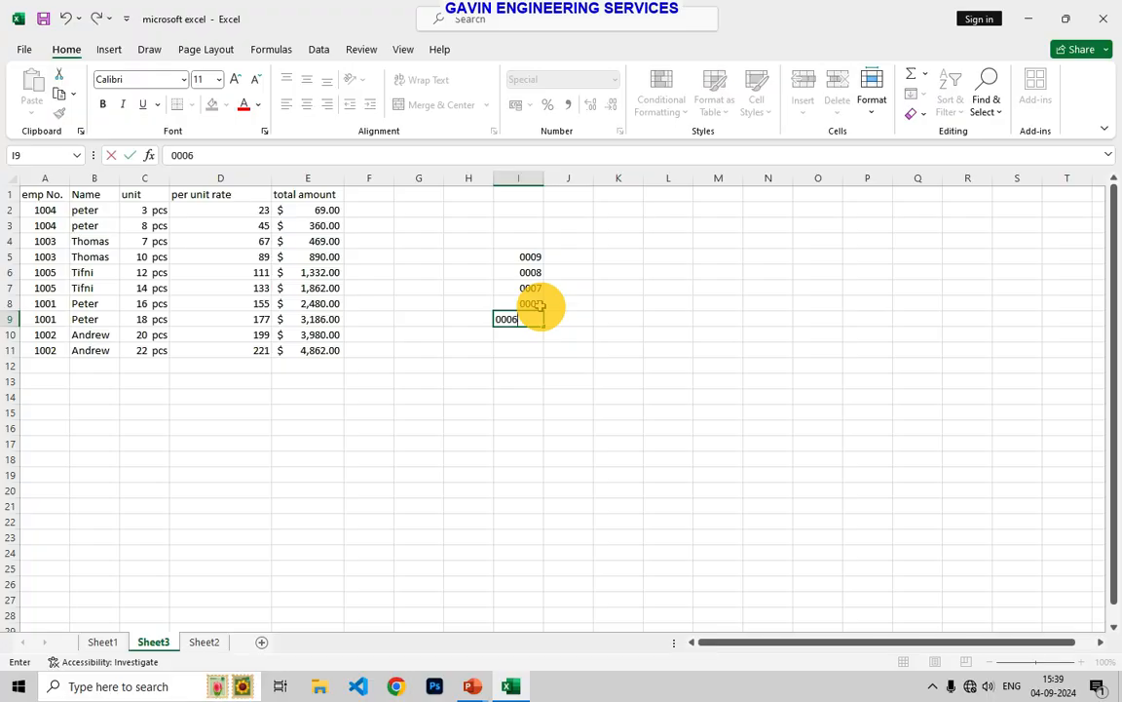
pyautogui.press('Return')
pyautogui.click(581, 346)
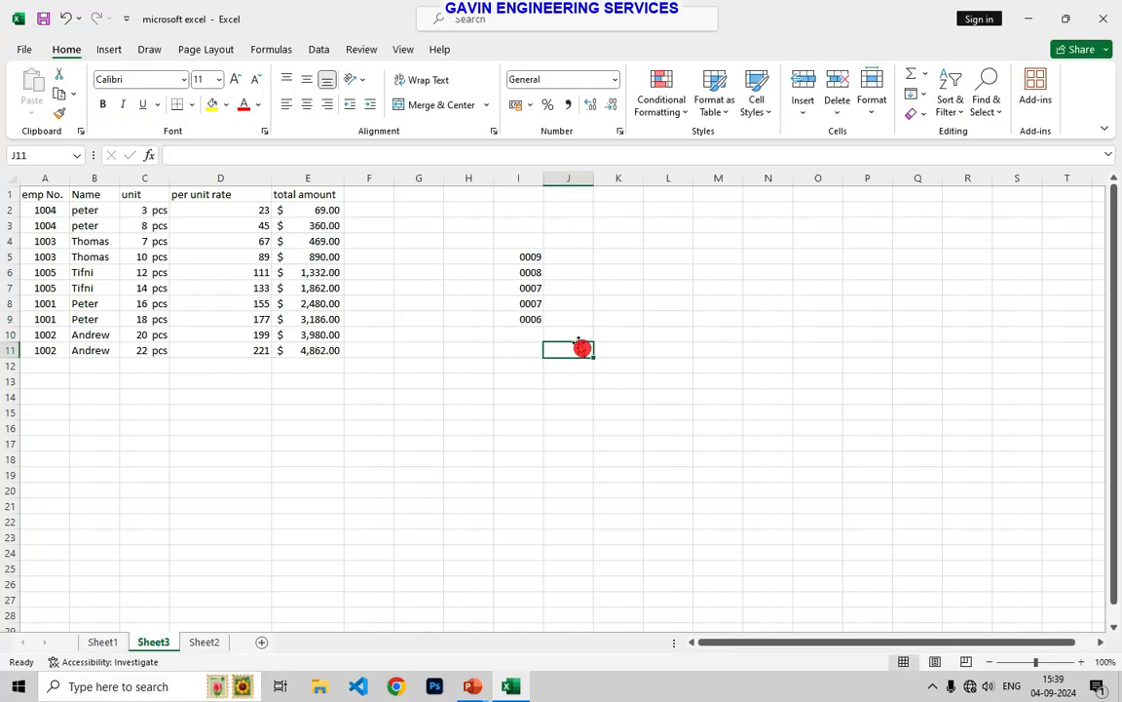
# - Examine the Format Cells number categories and the list of Custom format codes without changing any cell
pyautogui.click(619, 130)
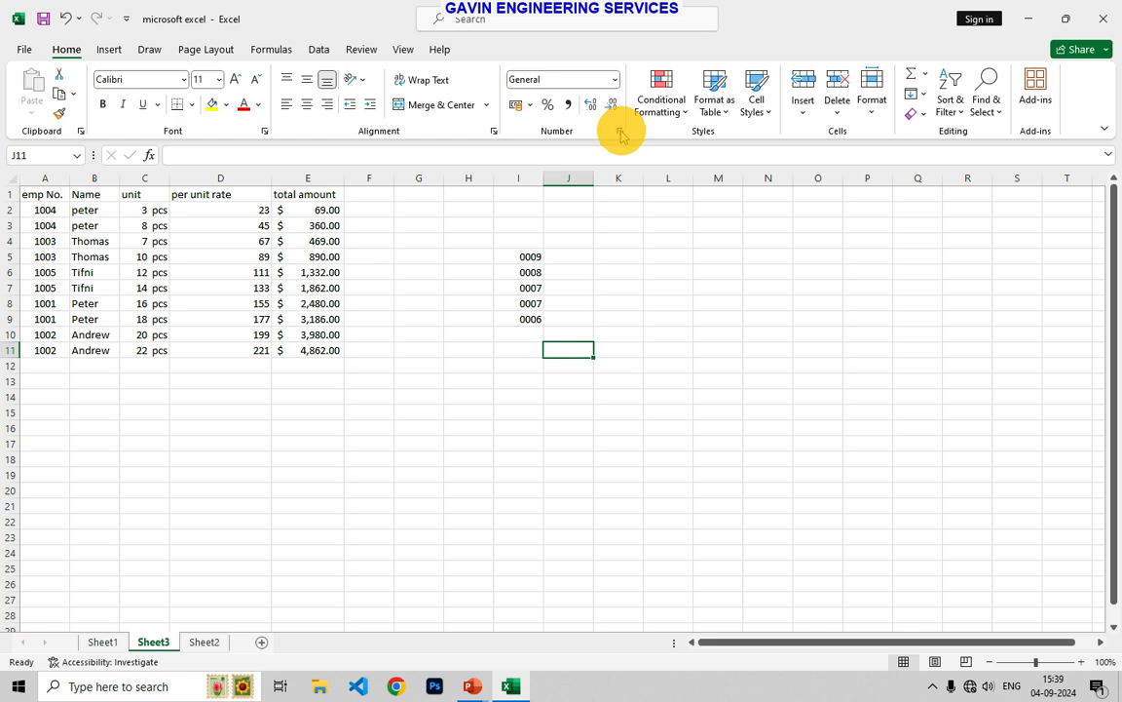
pyautogui.click(620, 131)
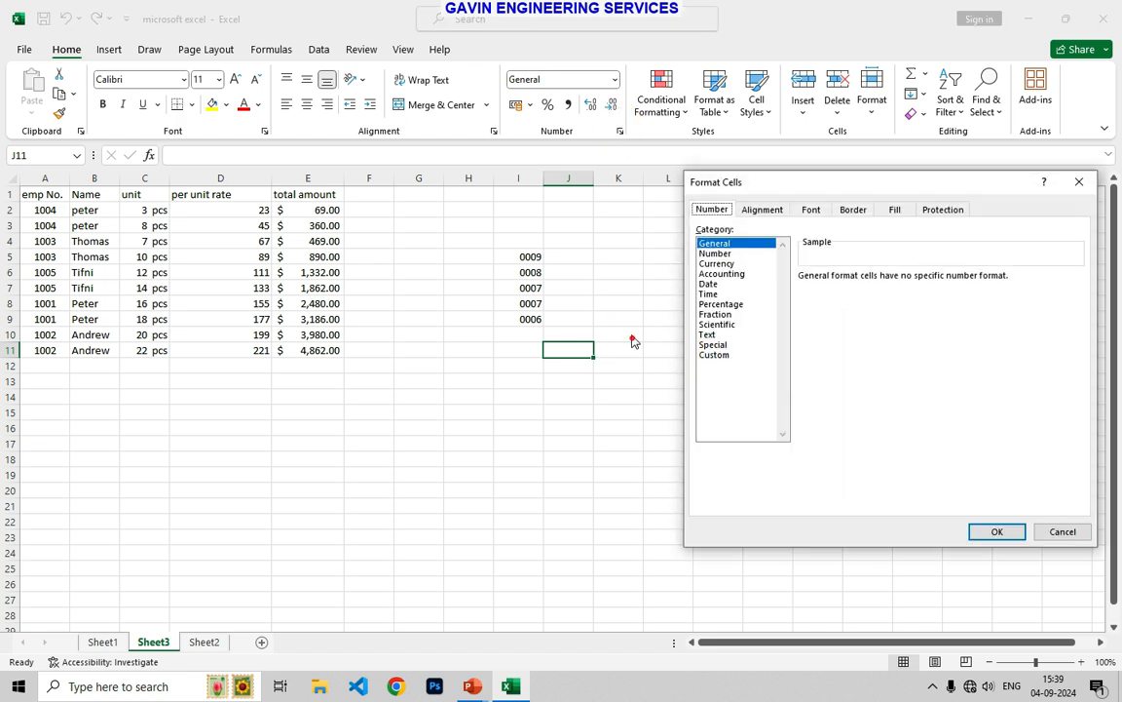
pyautogui.click(1079, 181)
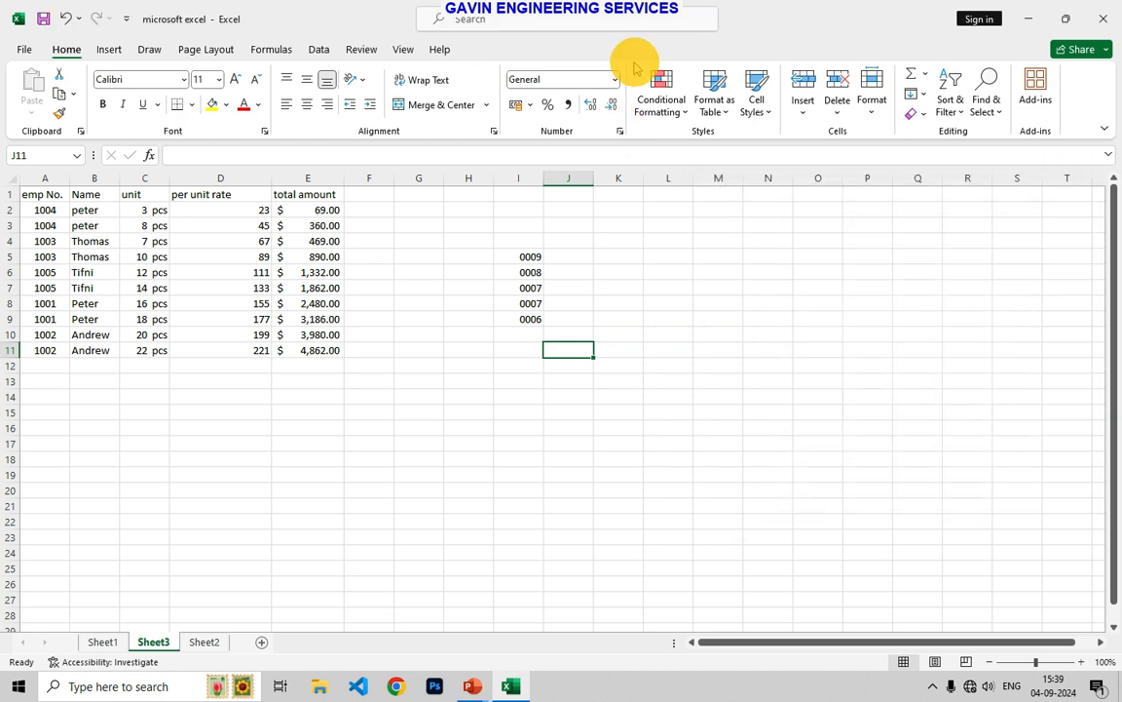
pyautogui.click(615, 79)
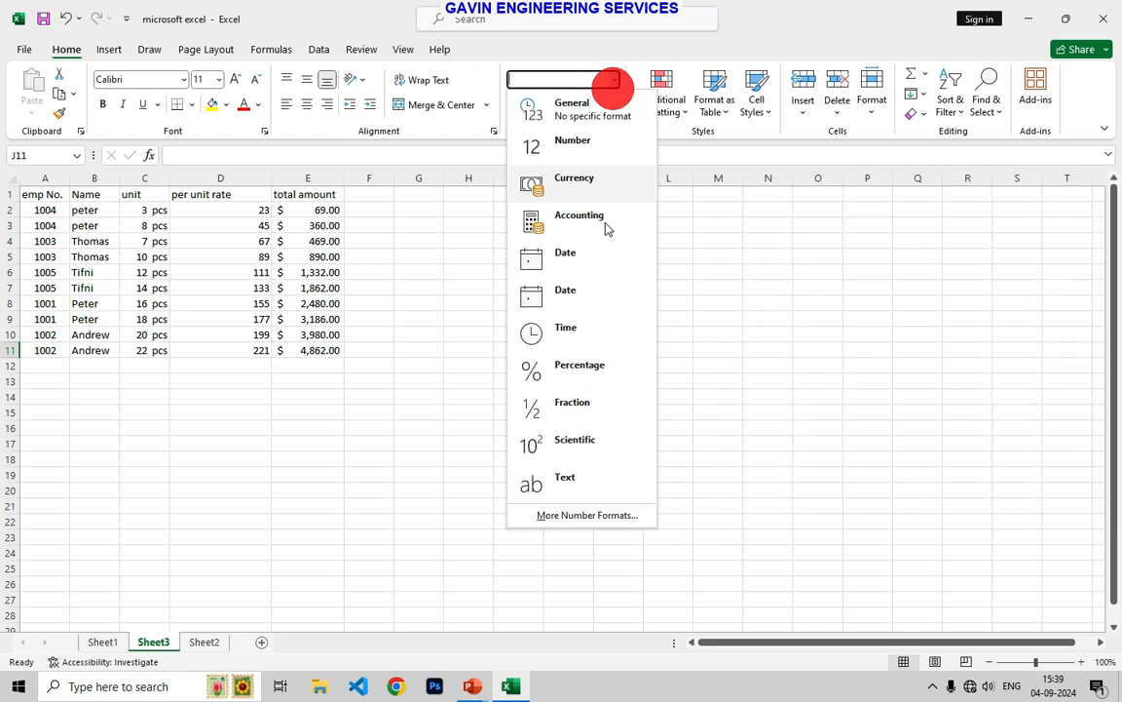
pyautogui.click(581, 517)
pyautogui.click(719, 360)
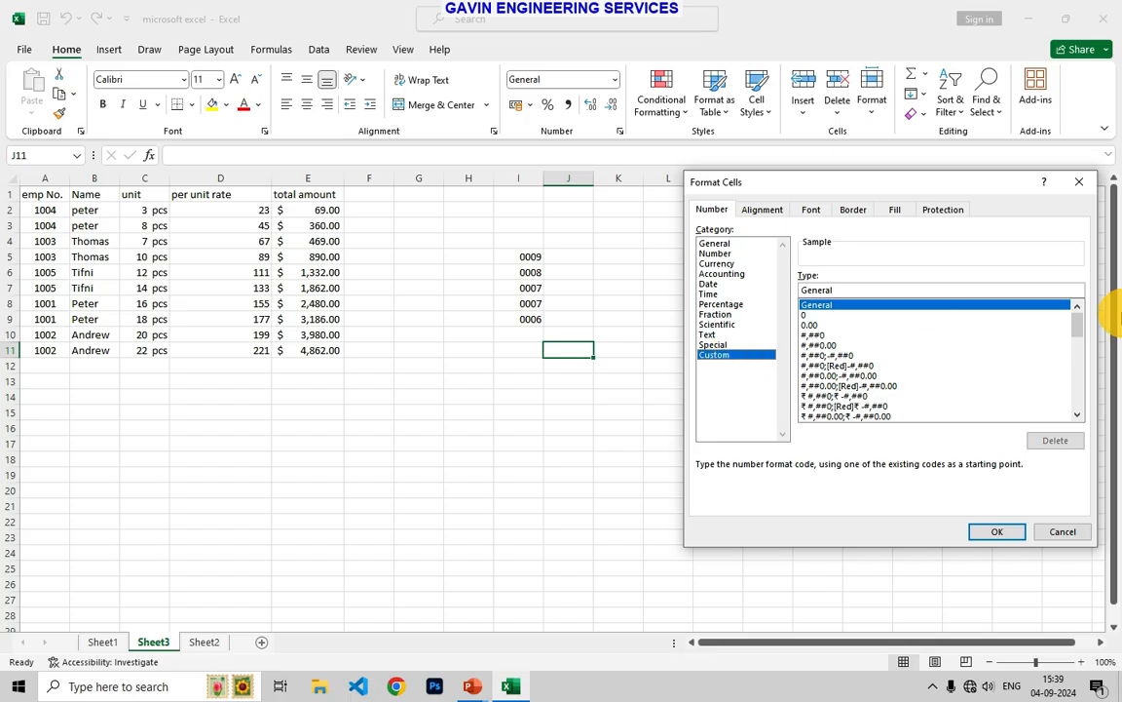
pyautogui.click(1078, 182)
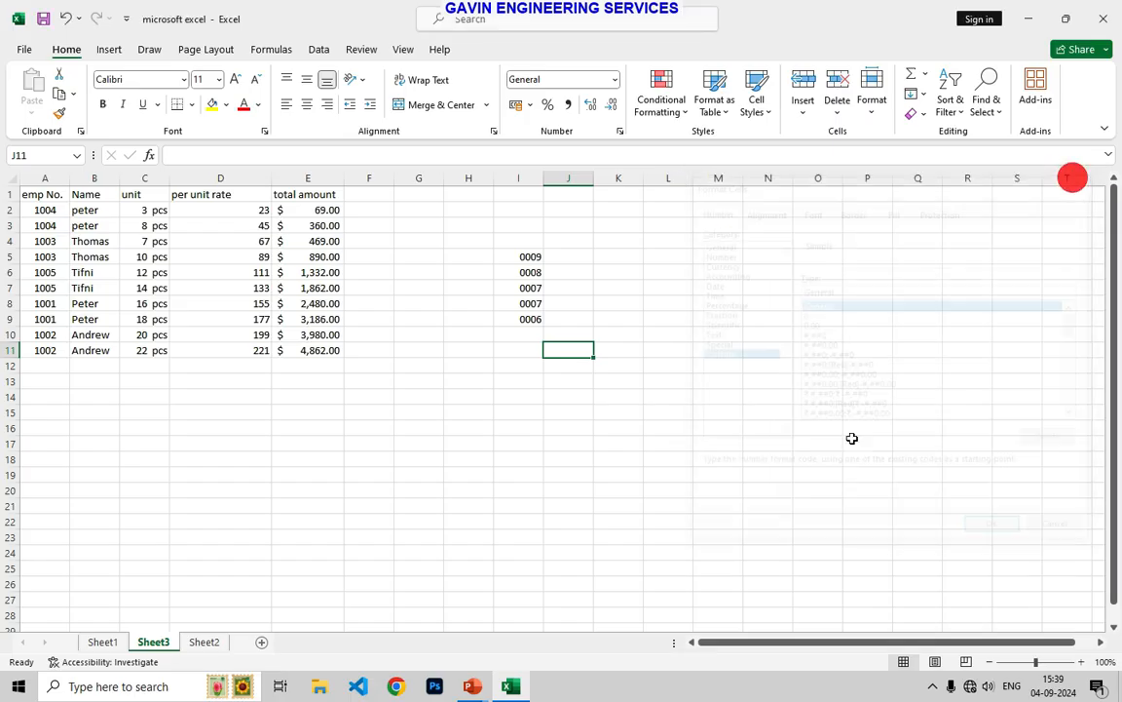
pyautogui.click(668, 449)
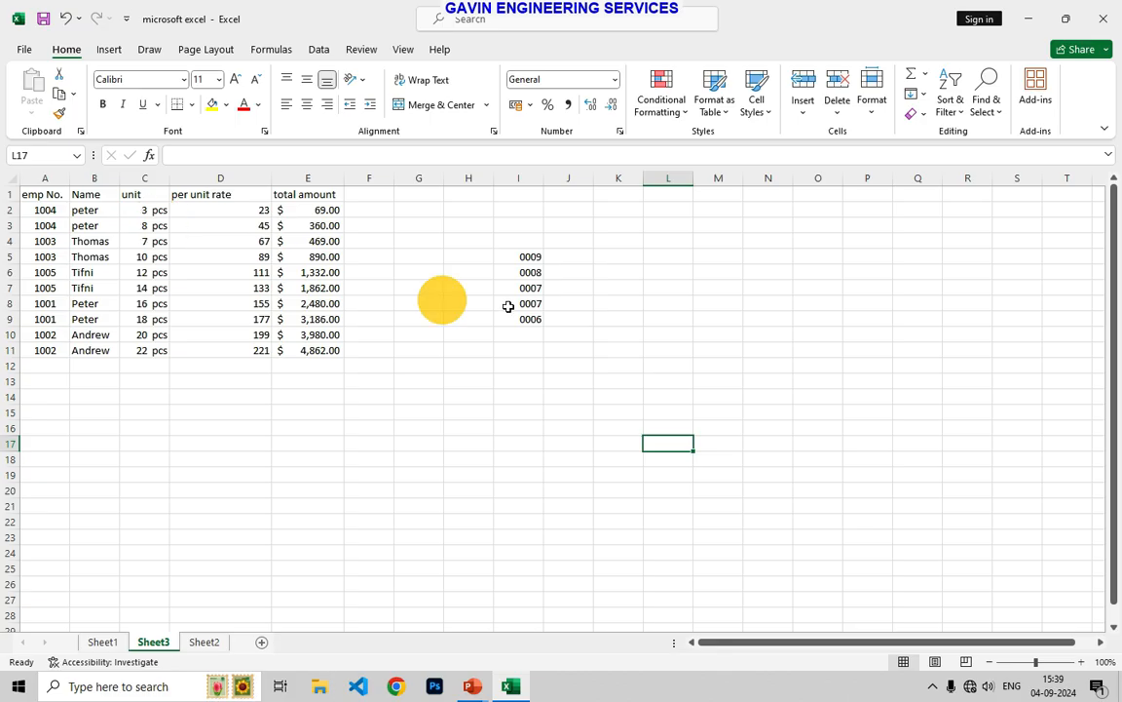
# - Reset the values in I5:I9 to the General format and apply the custom number format # "box" to them
pyautogui.moveTo(536, 257); pyautogui.dragTo(538, 319)
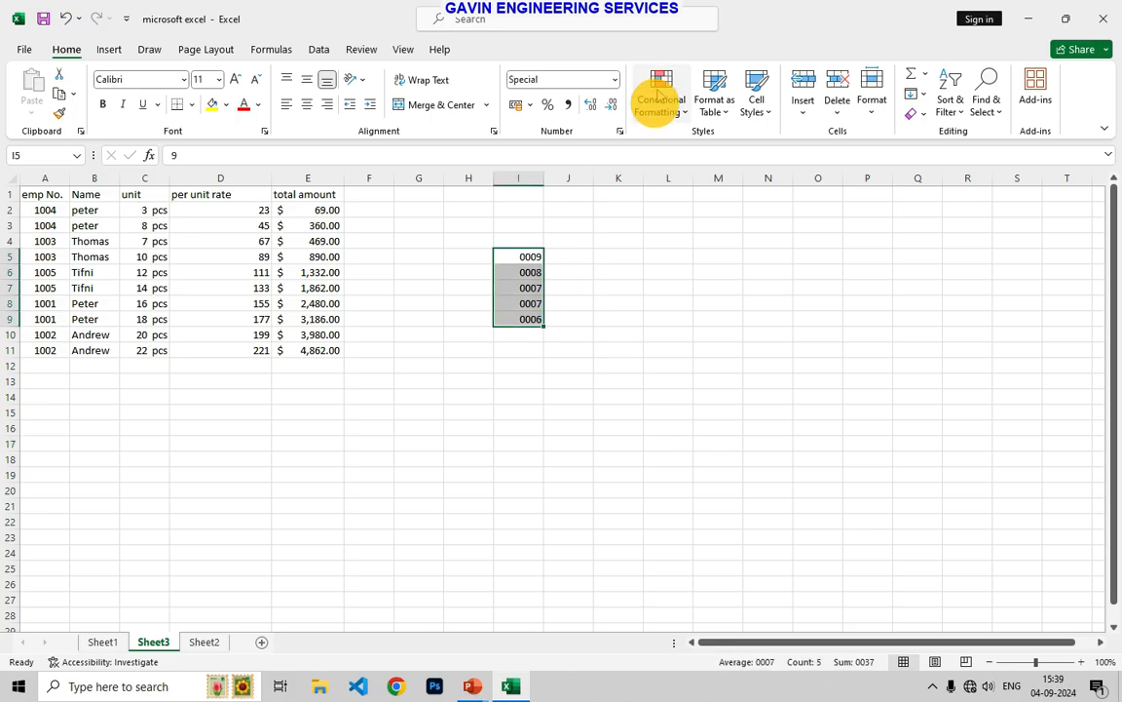
pyautogui.click(616, 85)
pyautogui.click(590, 112)
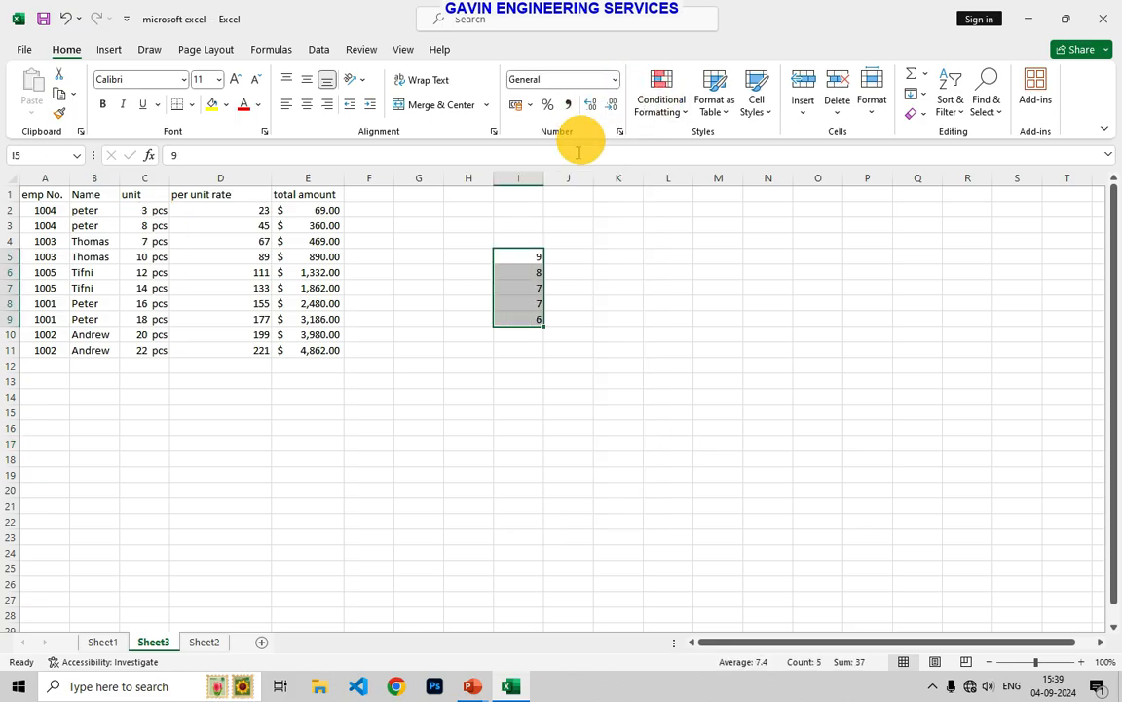
pyautogui.click(614, 80)
pyautogui.click(561, 513)
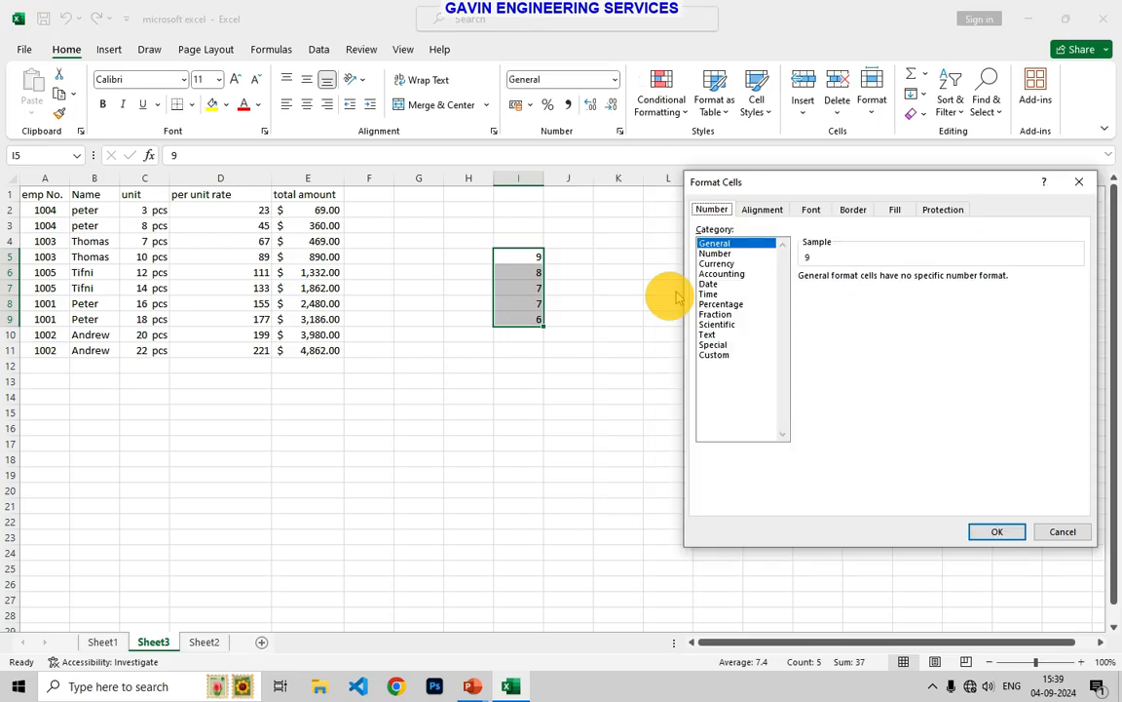
pyautogui.click(721, 354)
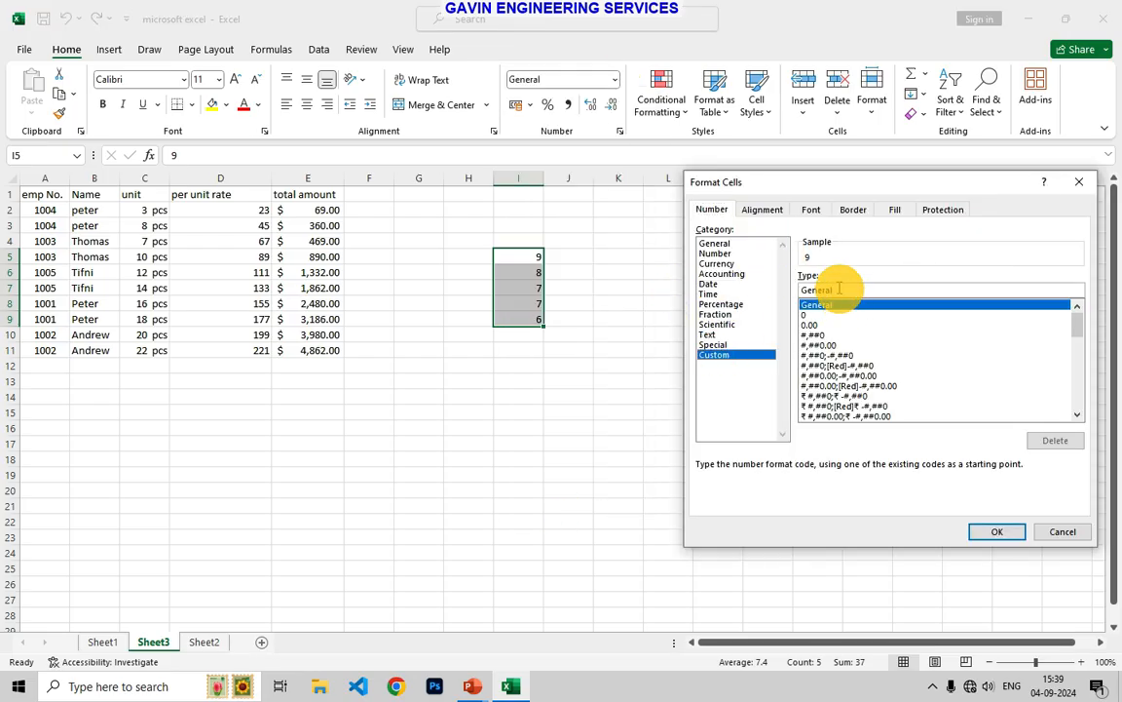
pyautogui.press('BackSpace')
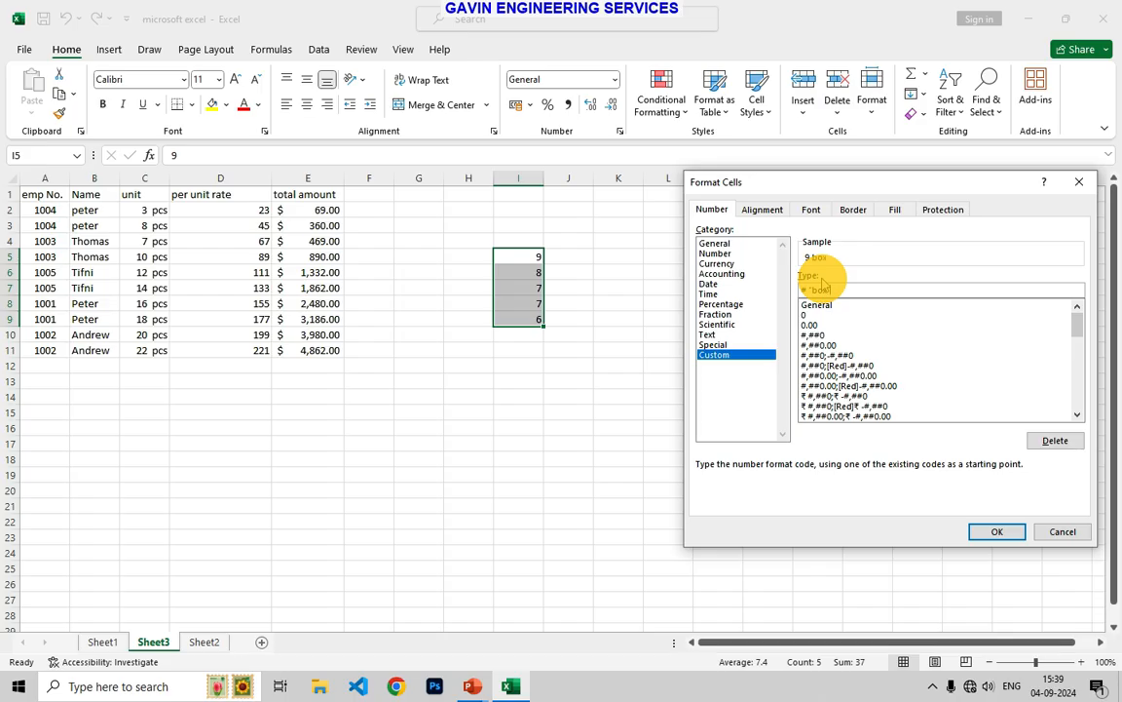
pyautogui.press('Return')
pyautogui.click(596, 364)
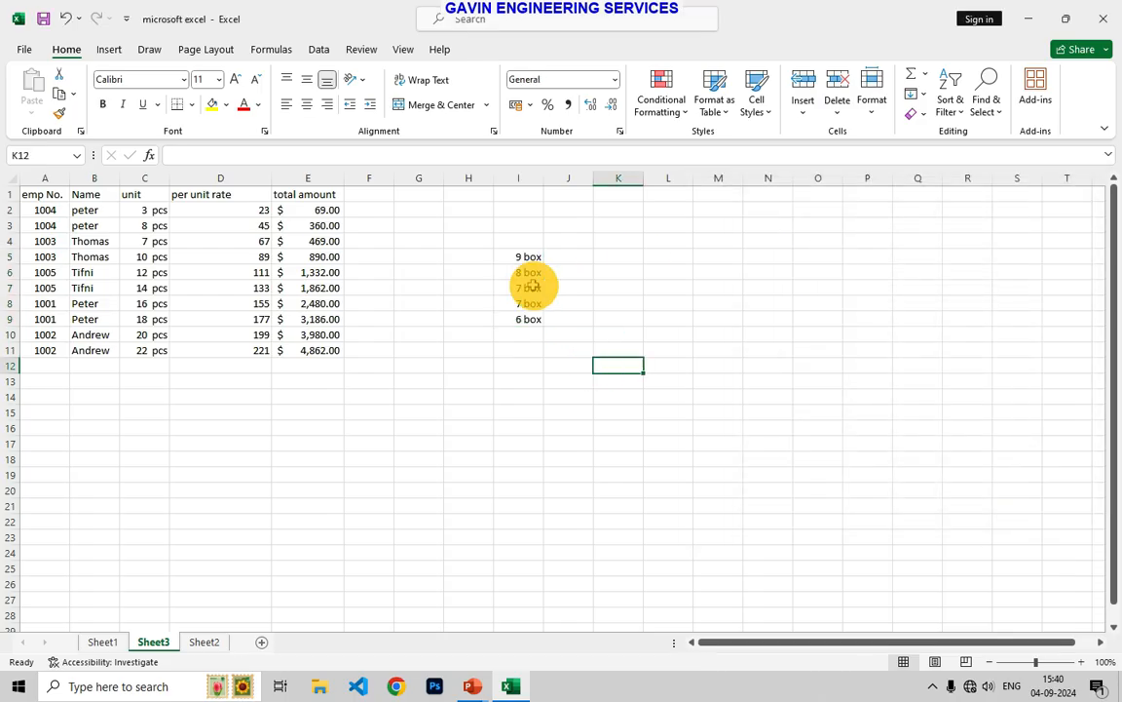
pyautogui.click(509, 367)
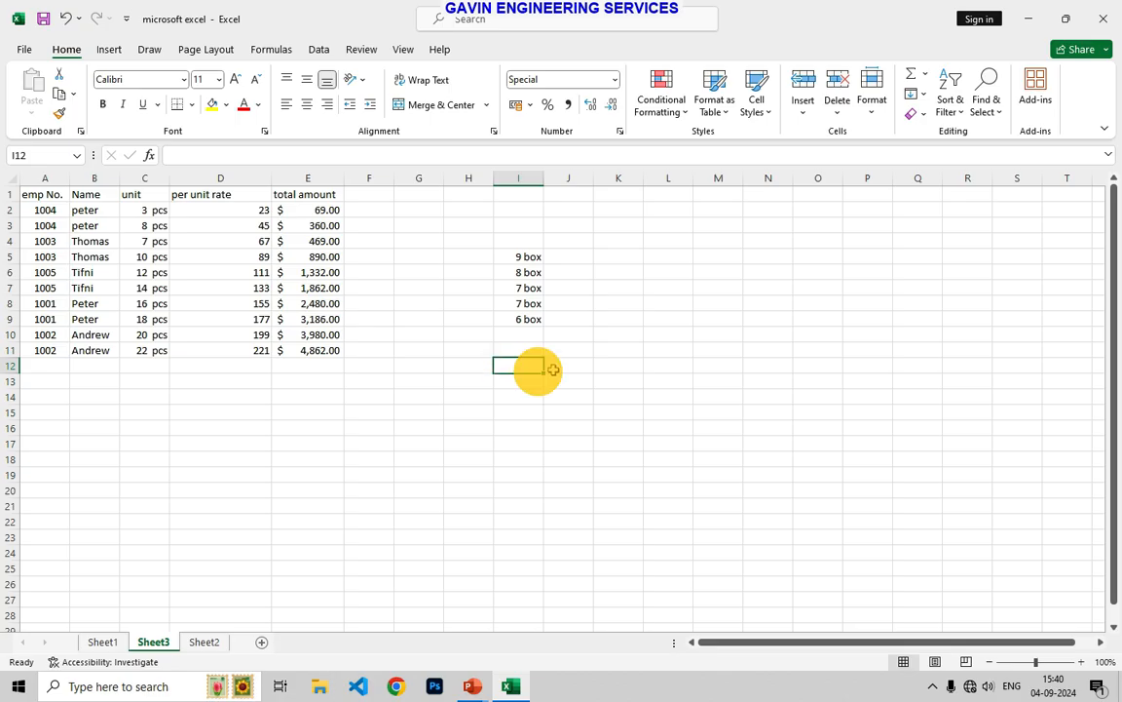